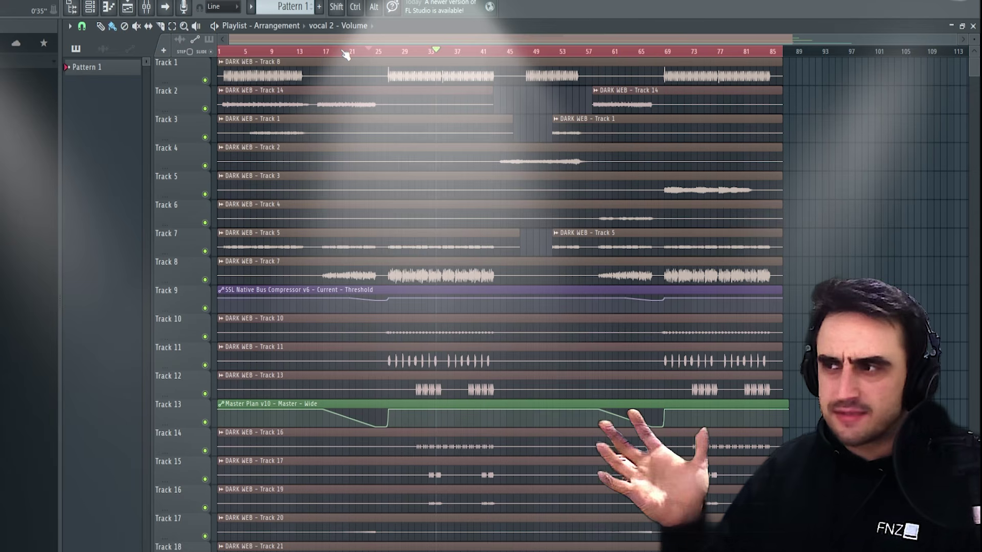
Review the plugin chains on the Master and Current mixer tracks, closing the mixer when done.
left_click(153, 10)
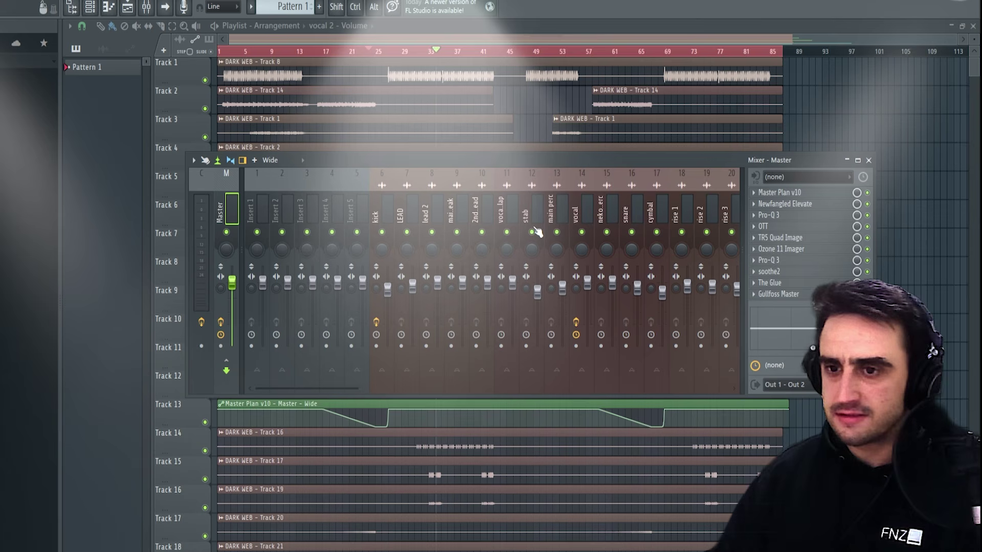
left_click(205, 210)
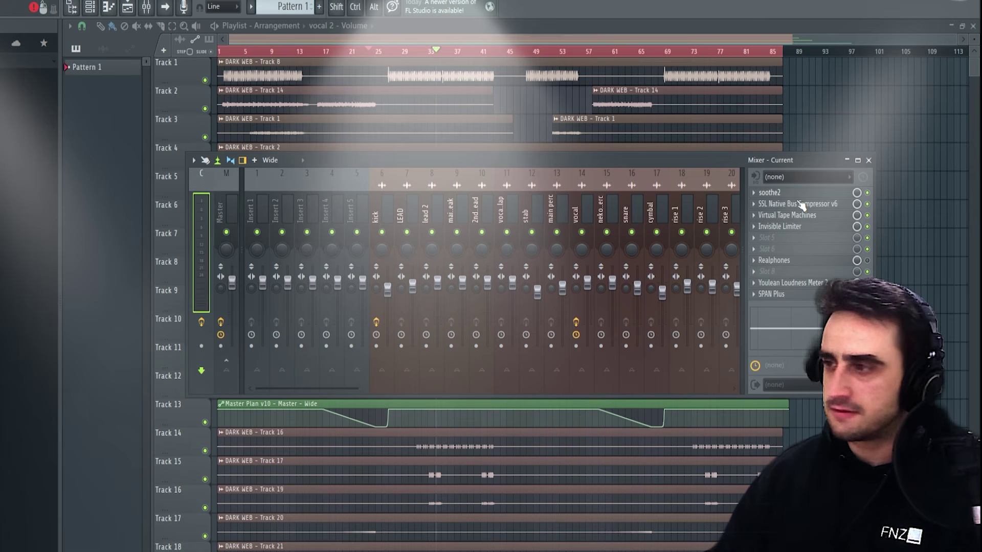
left_click(232, 203)
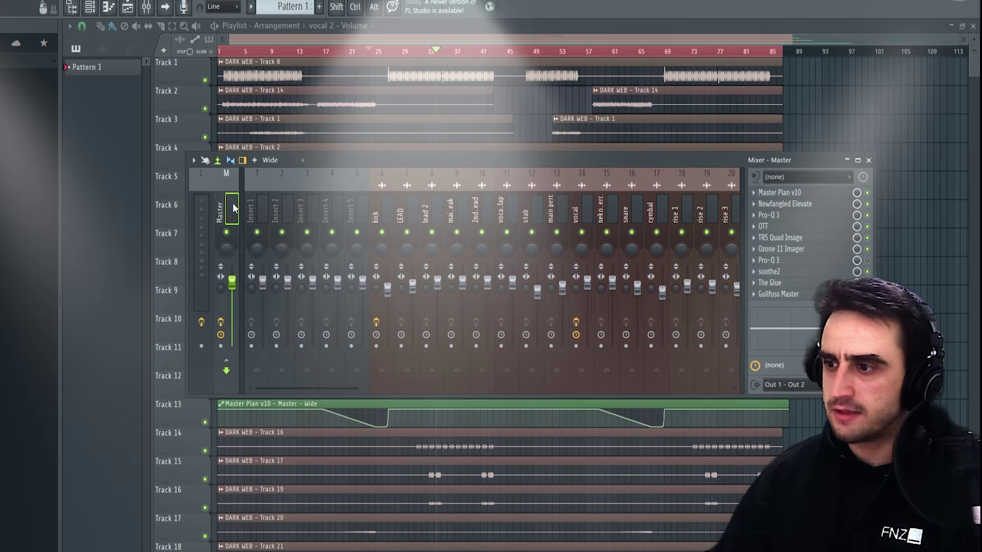
left_click(373, 41)
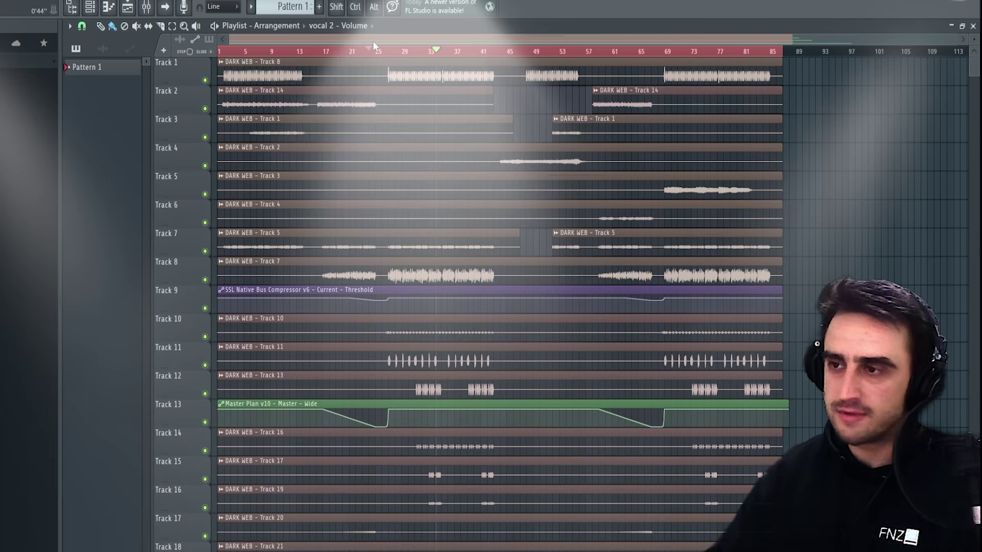
left_click(147, 7)
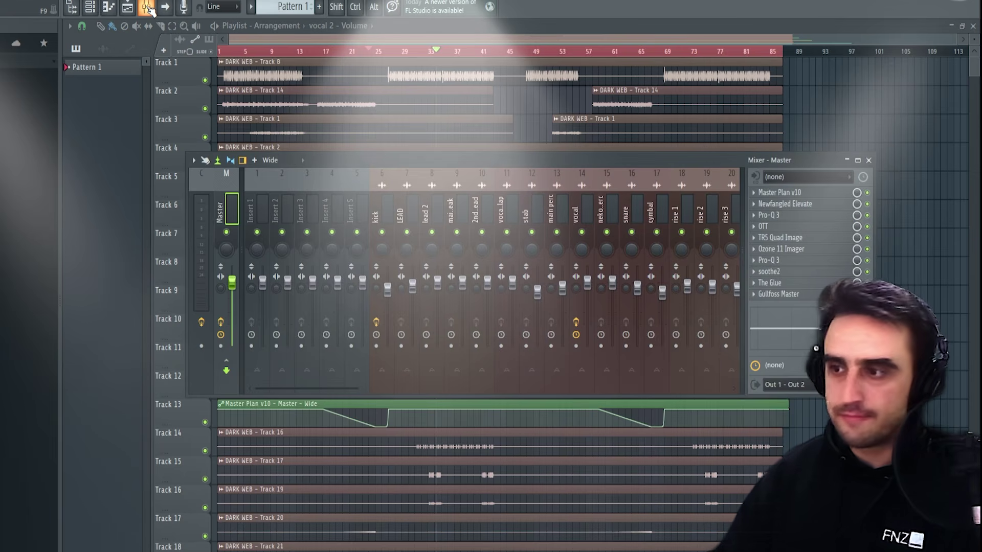
left_click(206, 214)
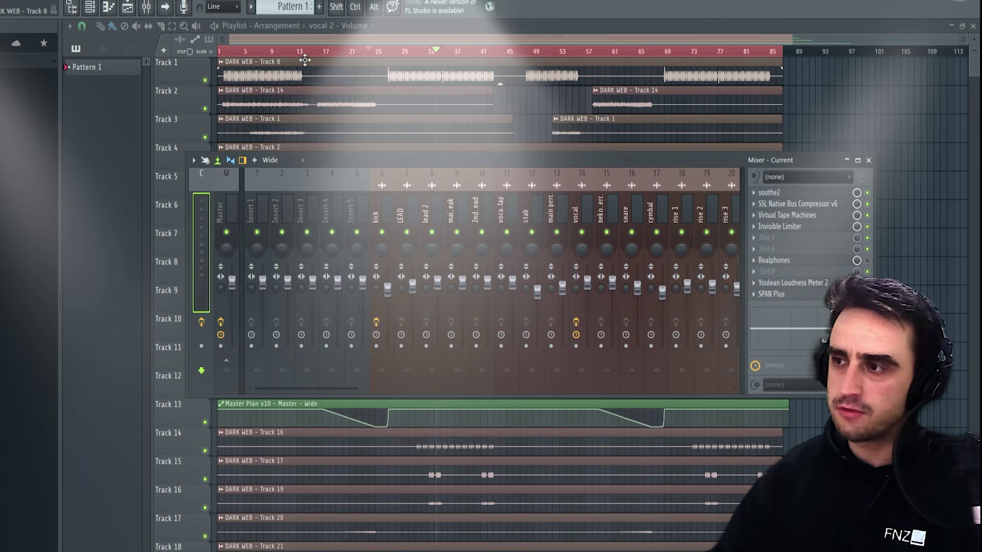
key("F9")
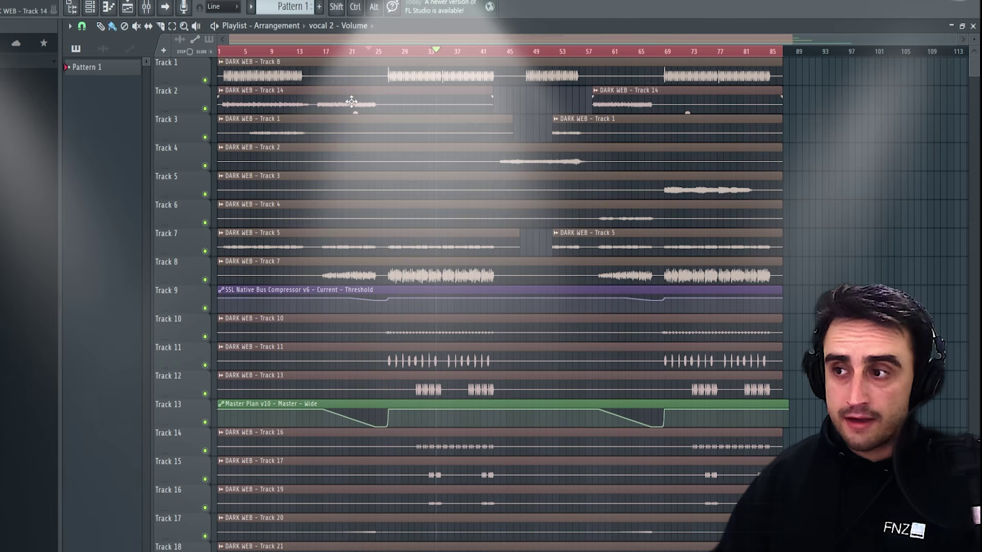
Look over the playlist tracks, and compare the effect slots of the Current and Master mixer tracks again.
scroll(502, 97, "down", 5)
scroll(501, 101, "up", 5)
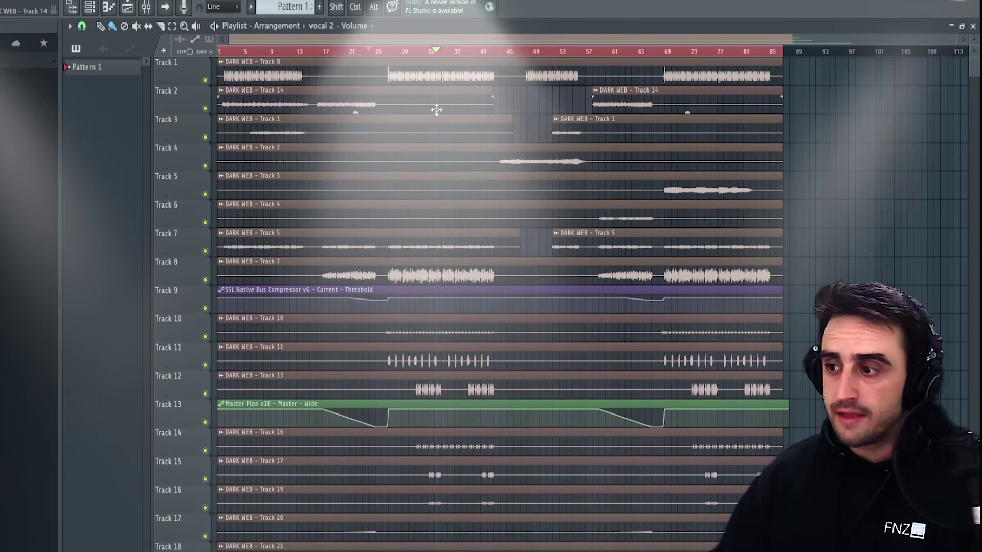
left_click(147, 9)
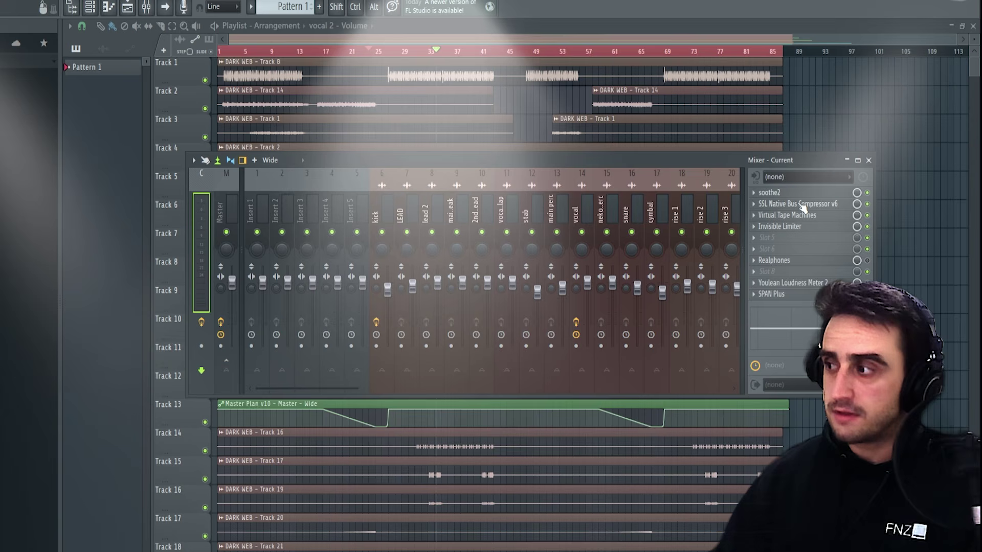
left_click(228, 212)
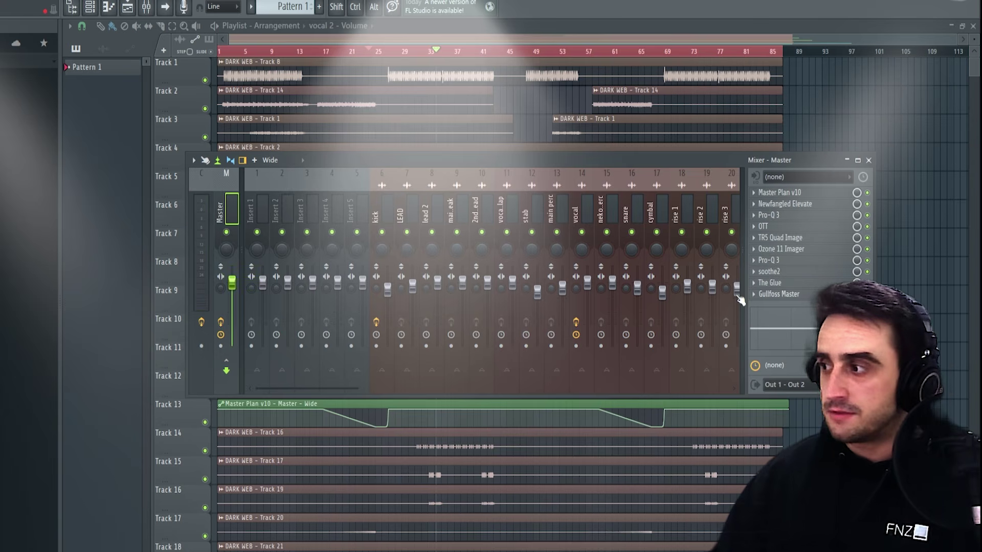
left_click(203, 202)
key("F9")
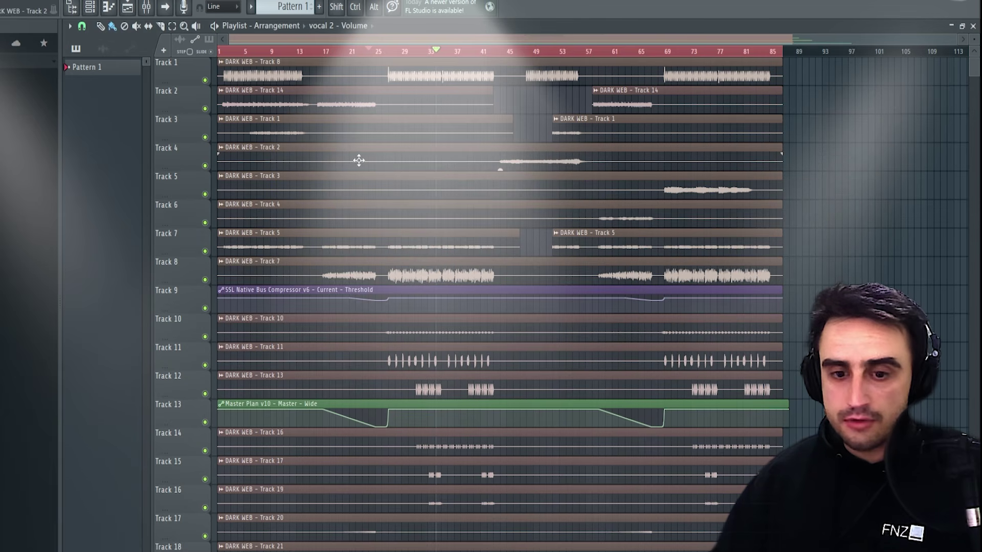
Play the arrangement from about bar 22, and reposition the mixer window lower over the playlist.
left_click(356, 52)
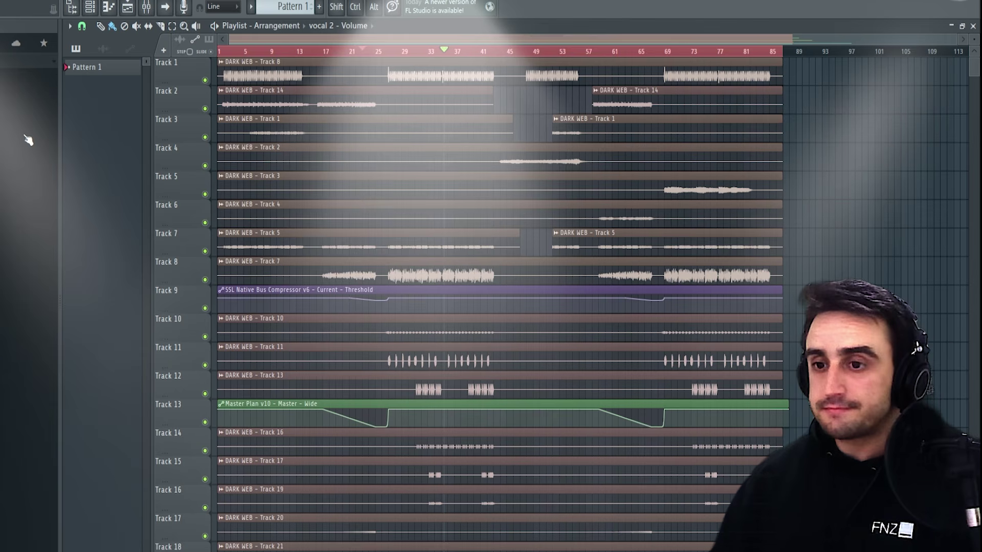
left_click(145, 10)
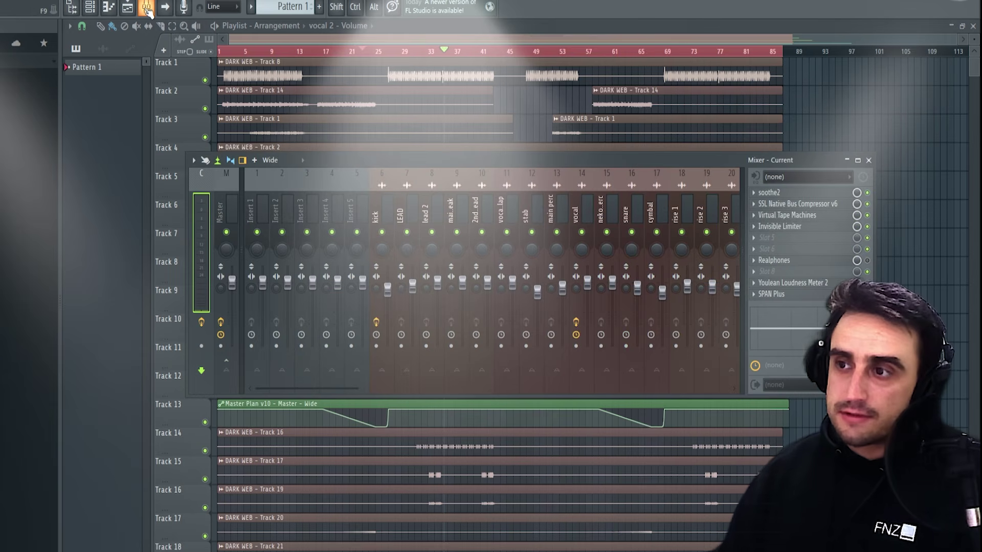
left_click_drag(458, 153, 505, 234)
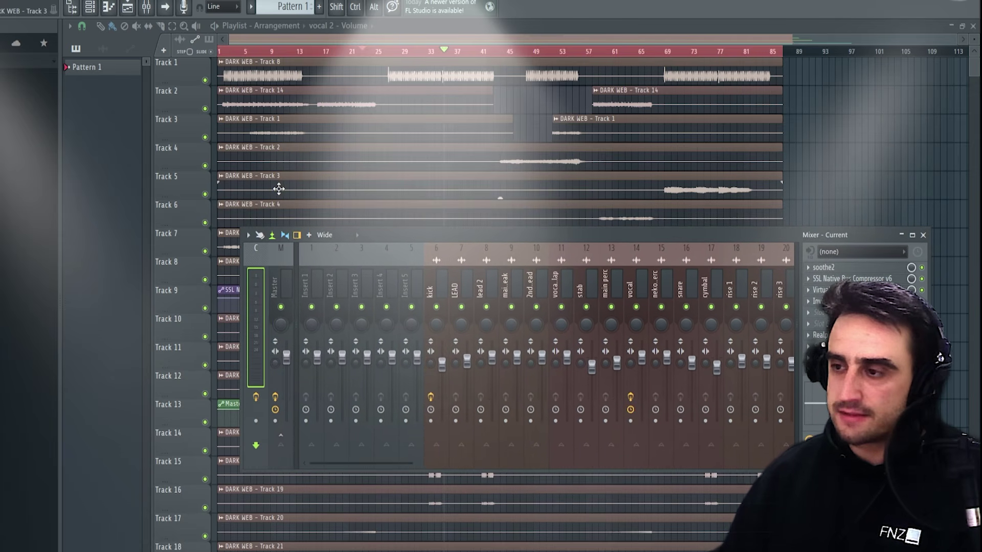
Audition playlist Track 8 and Track 11 in solo, playing from about bar 27.
left_click(205, 80, "ctrl")
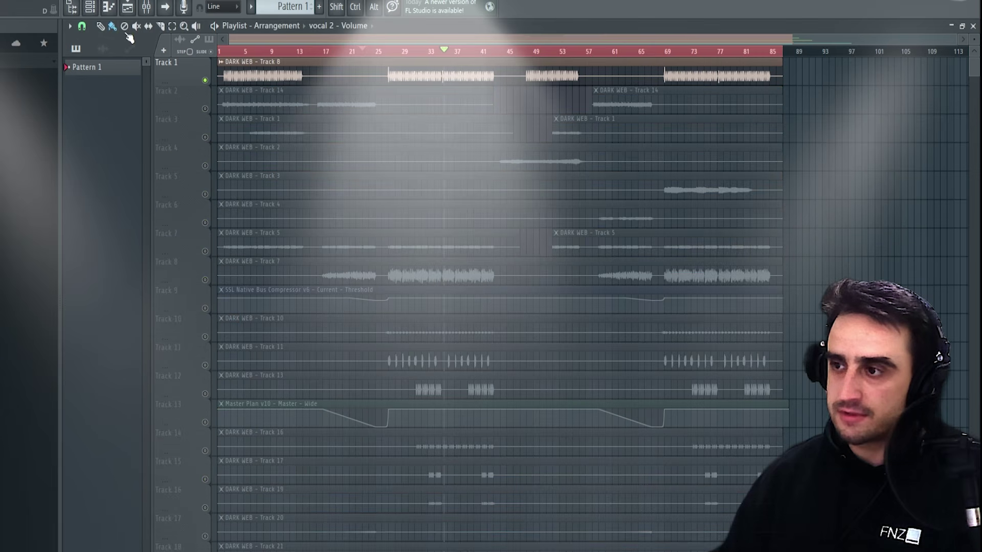
left_click(205, 280, "ctrl")
left_click(391, 51)
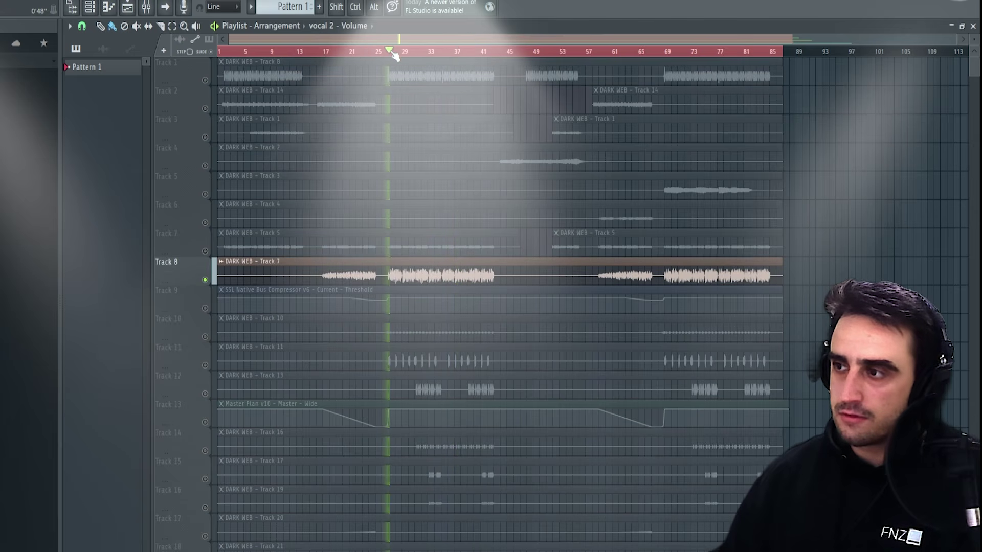
scroll(335, 199, "down", 4)
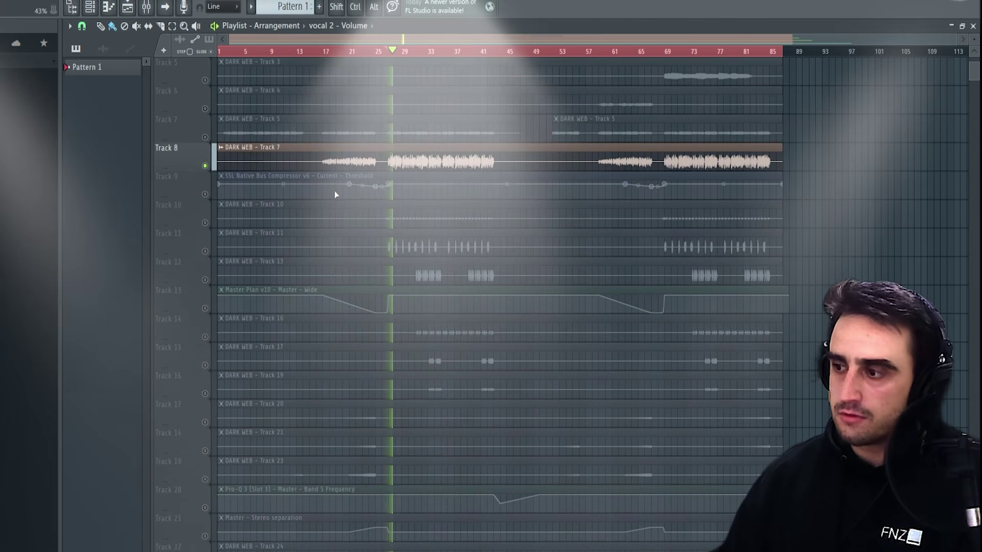
left_click(205, 223, "ctrl")
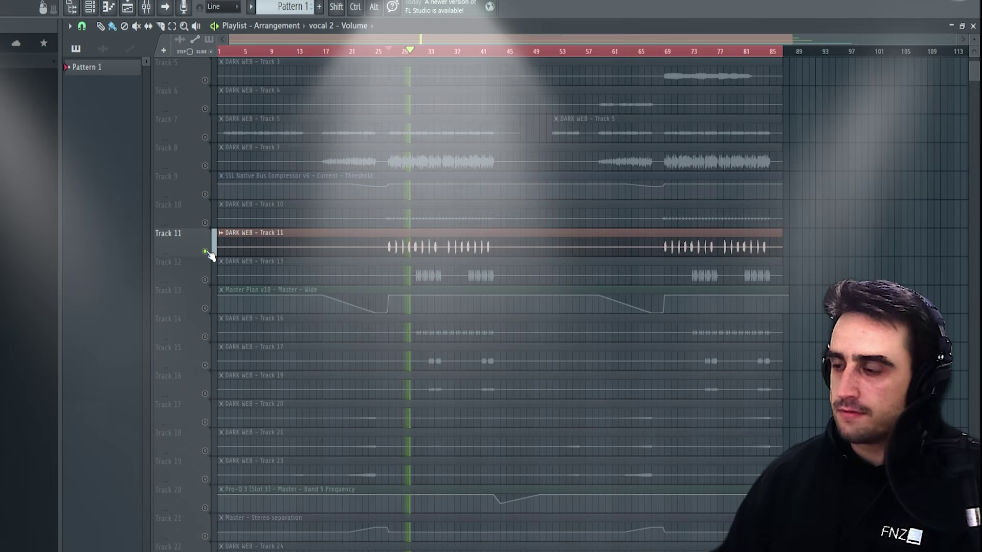
Audition Track 22 in solo, and unsolo it to bring all playlist tracks back.
scroll(236, 306, "down", 5)
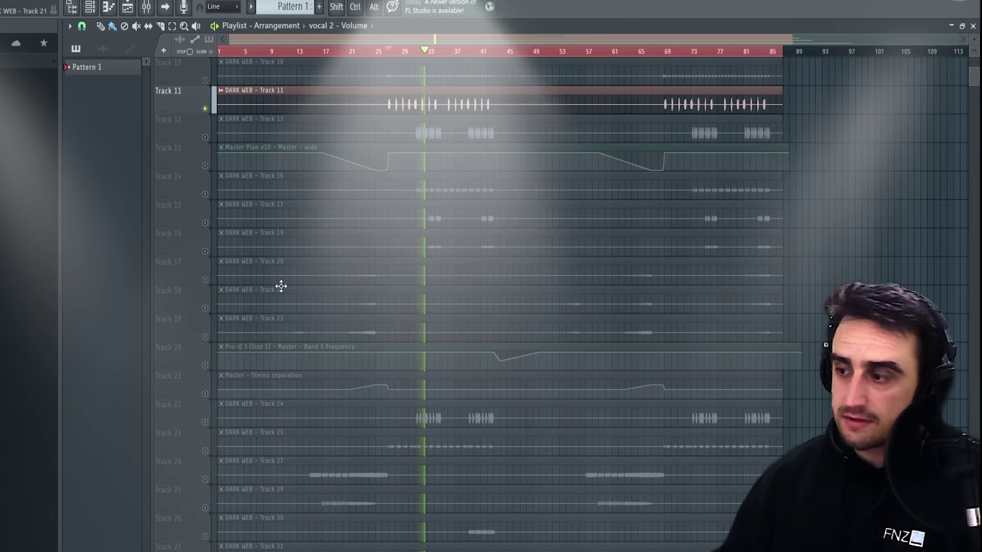
right_click(205, 423)
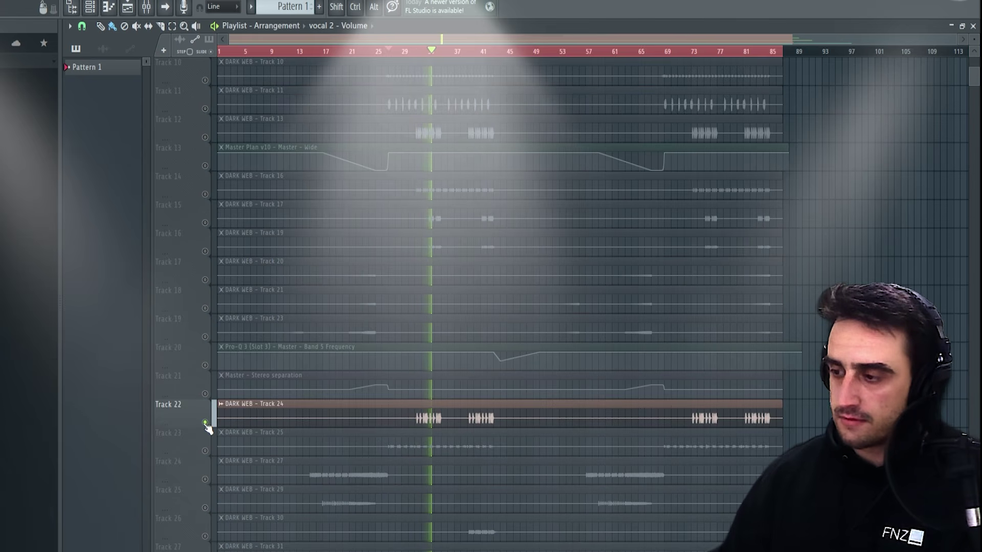
right_click(205, 422)
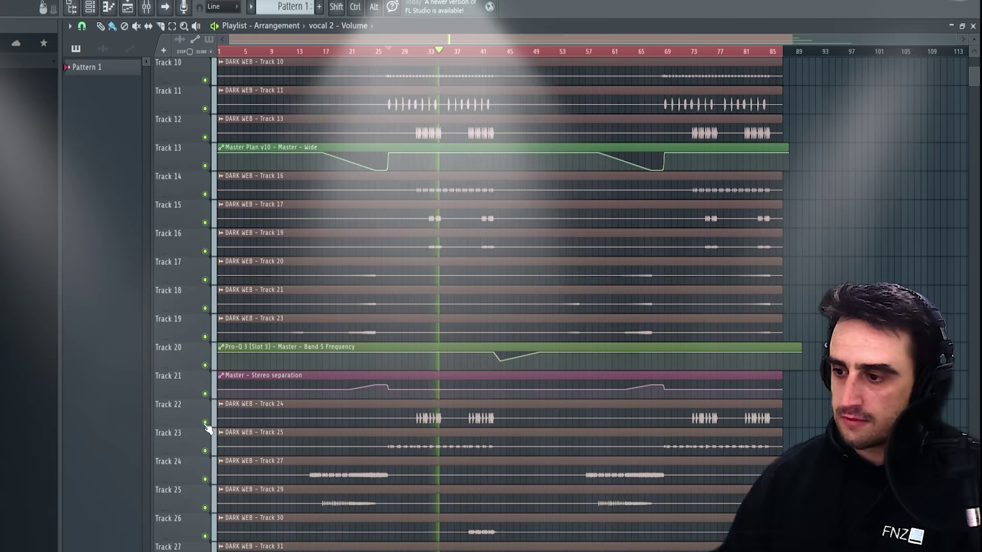
scroll(515, 186, "up", 2)
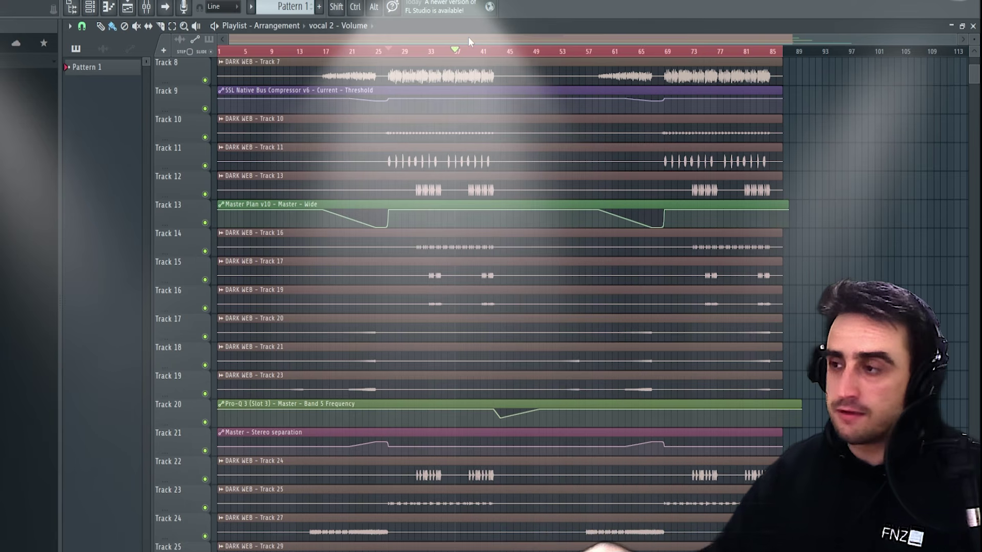
Bypass the effects on the Master and Current mixer tracks, and play the unprocessed mix from about bar 24.
left_click(146, 7)
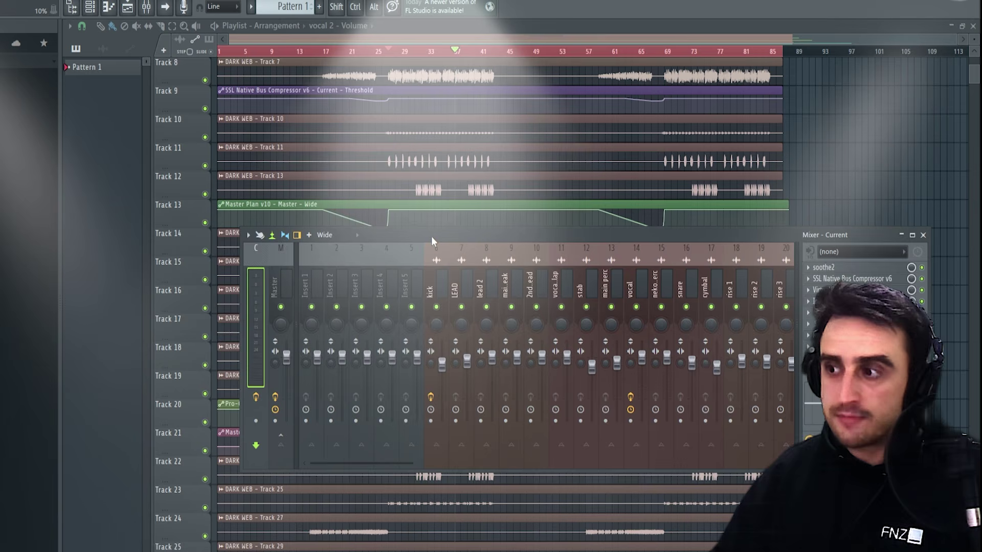
left_click_drag(431, 235, 388, 202)
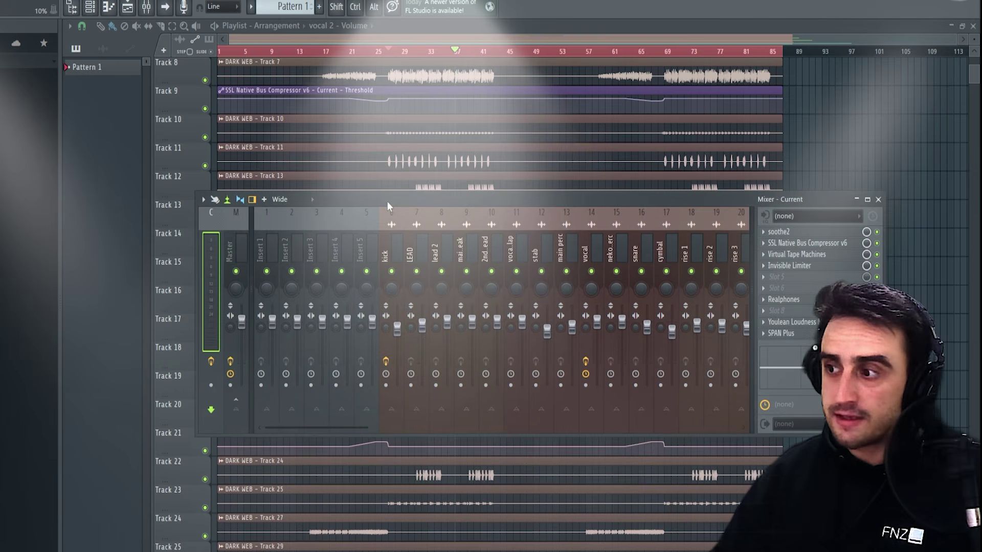
left_click(177, 154)
left_click(146, 7)
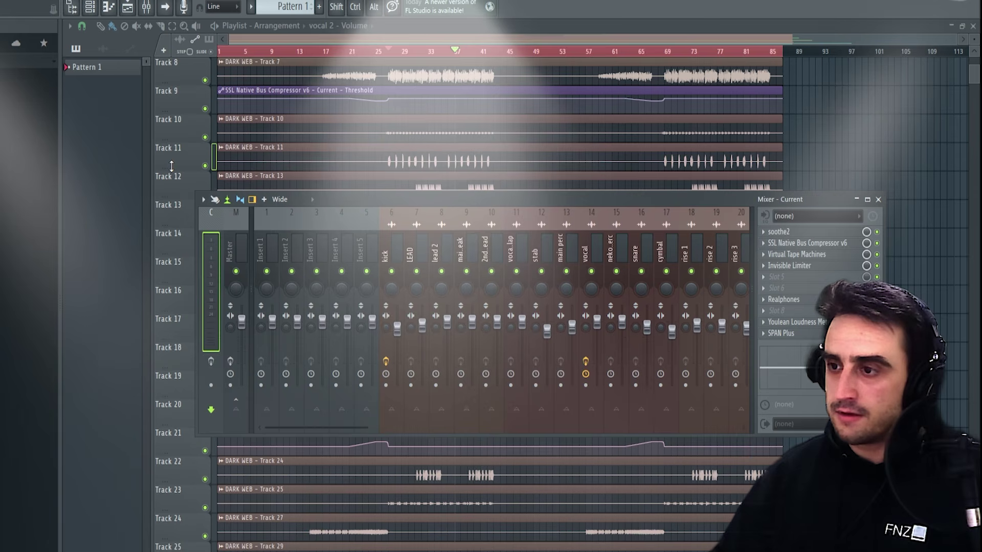
left_click(381, 58)
left_click(373, 52)
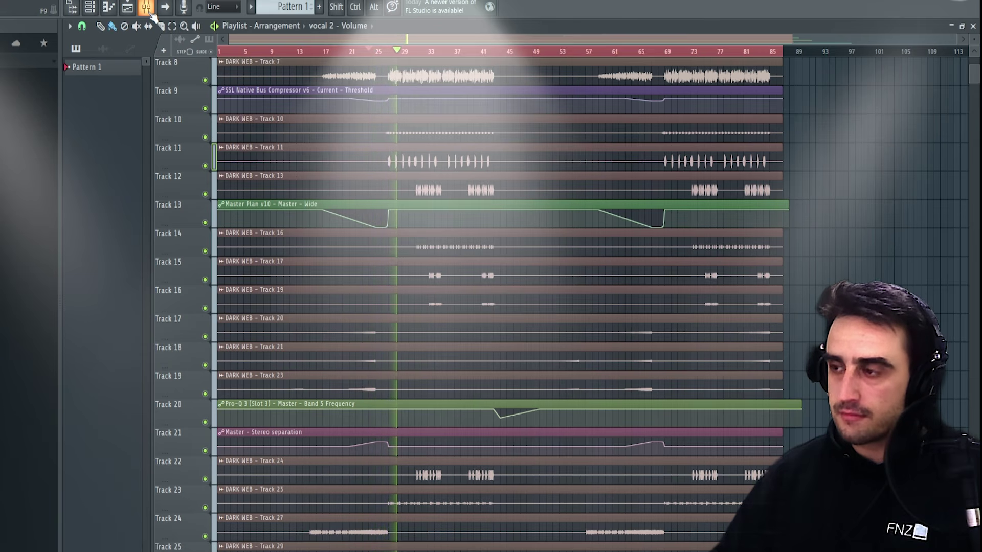
Re-enable the Master and Current track effects during playback to hear the processed mix, and stop playback.
left_click(151, 12)
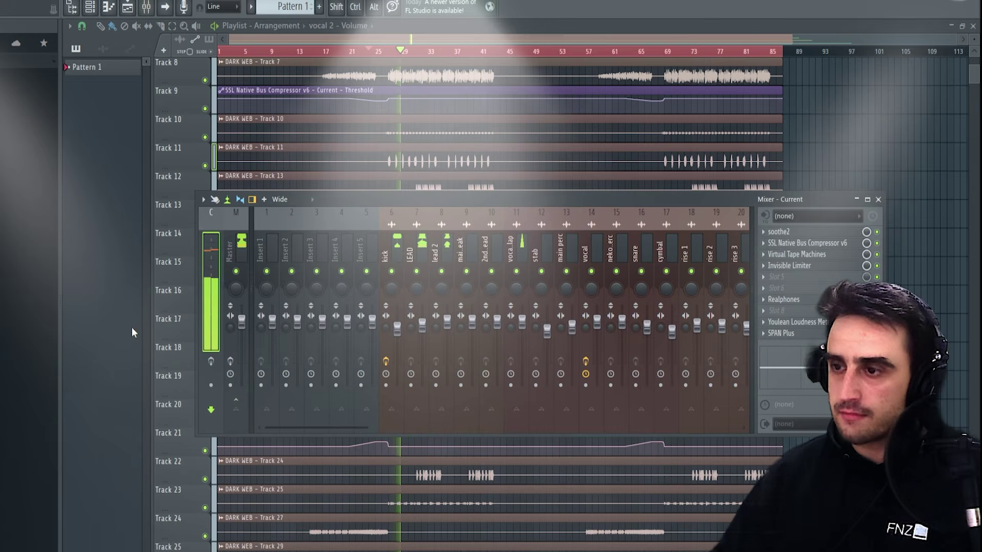
left_click(230, 362)
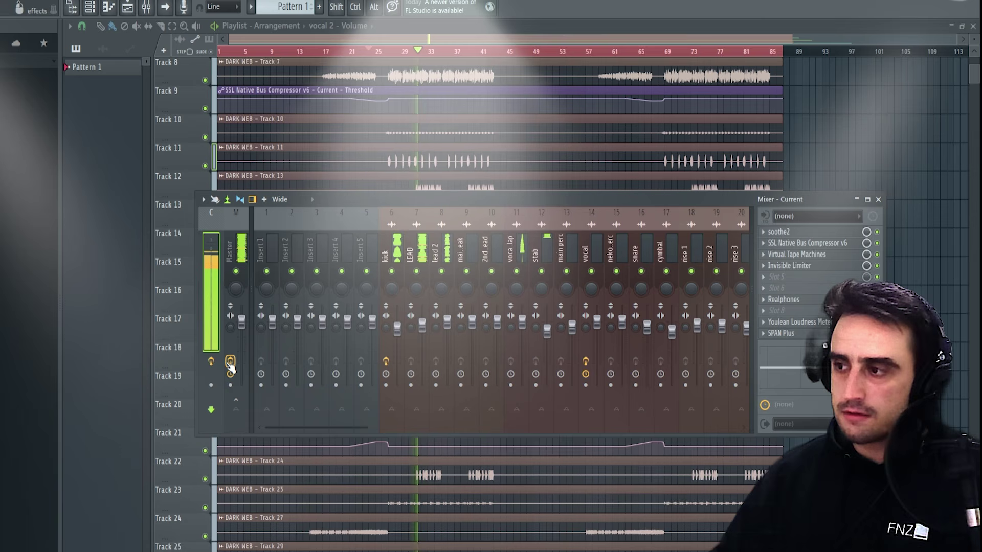
key("space")
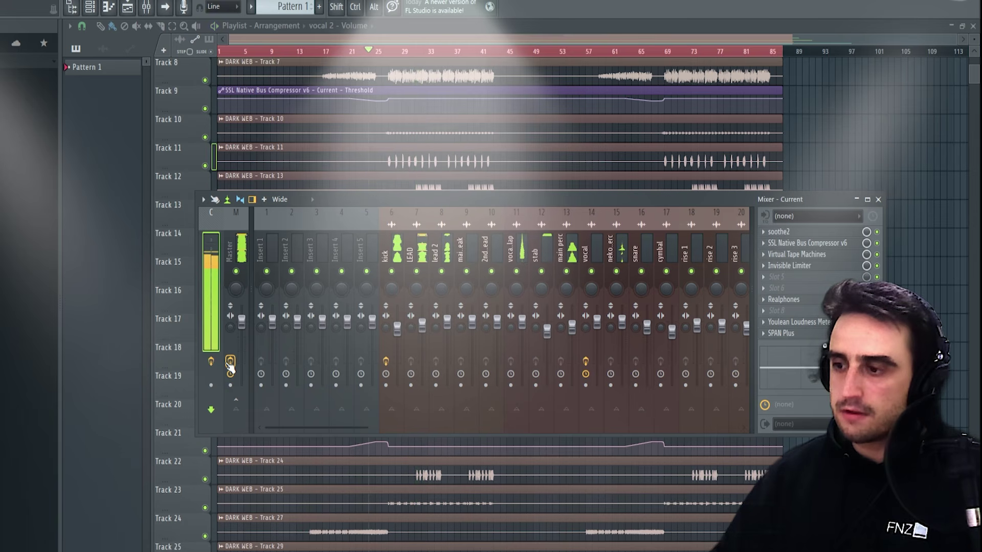
Bypass the Master and Current track effects again, and select the Master track to show its plugin chain.
left_click(230, 363)
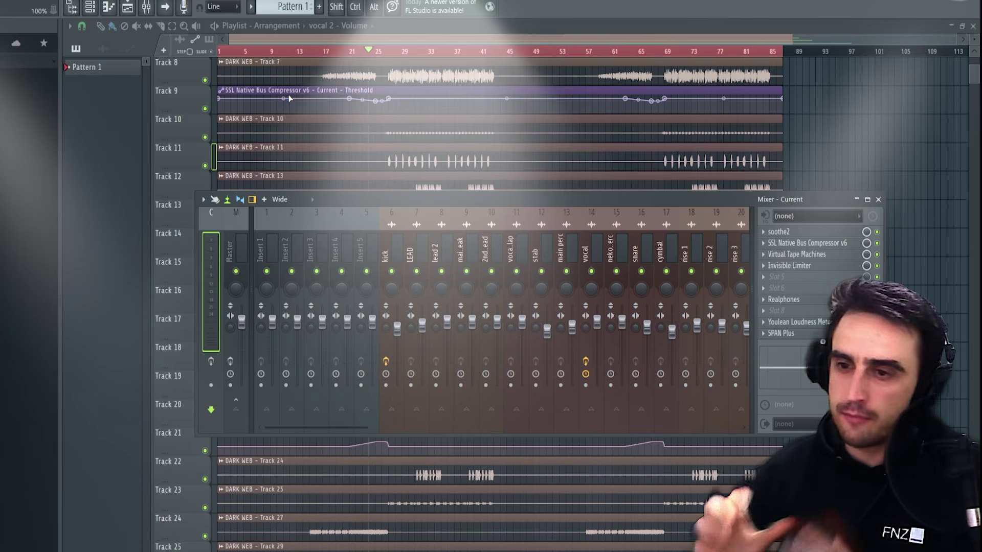
left_click(228, 250)
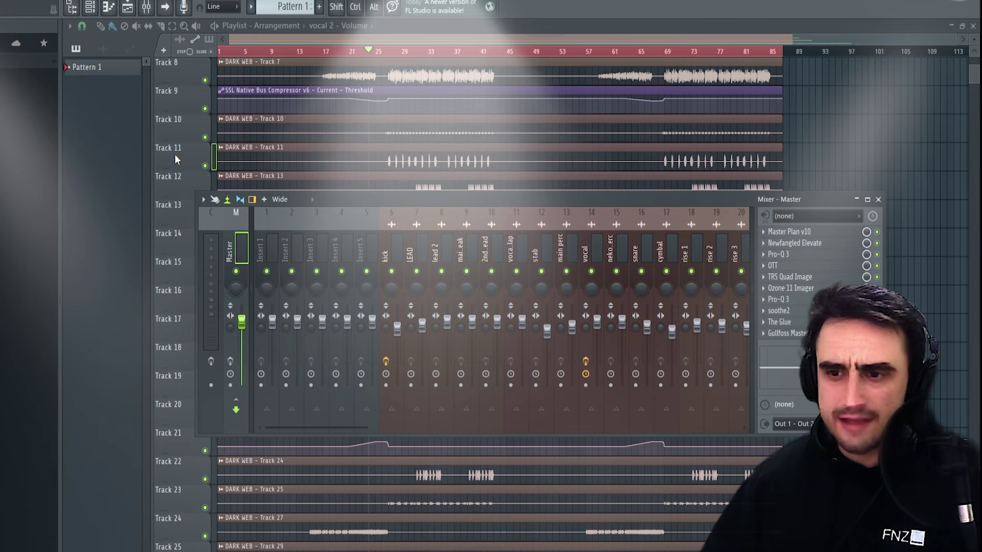
key("F9")
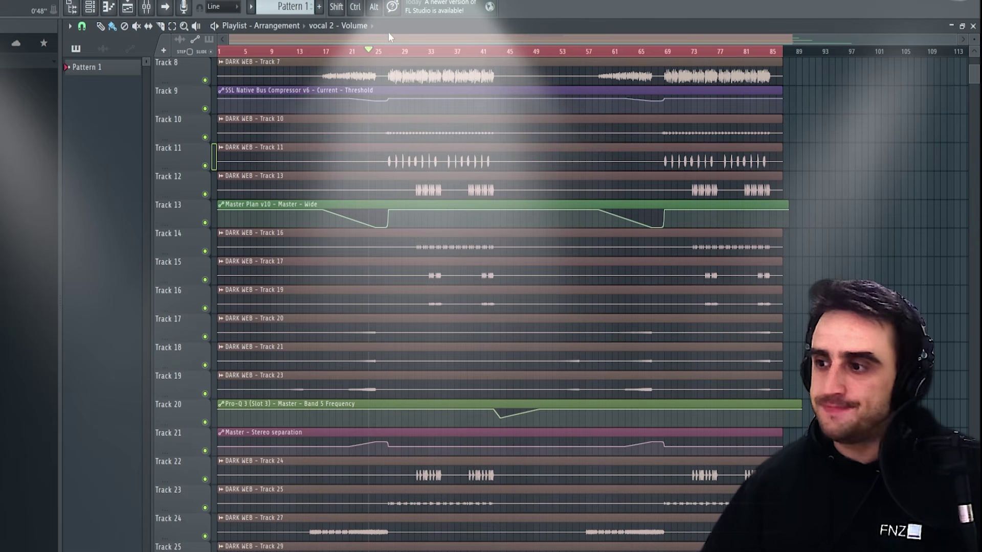
Re-enable the effects on the Master and Current tracks, and open Master Plan v10 from the Master chain.
left_click(148, 7)
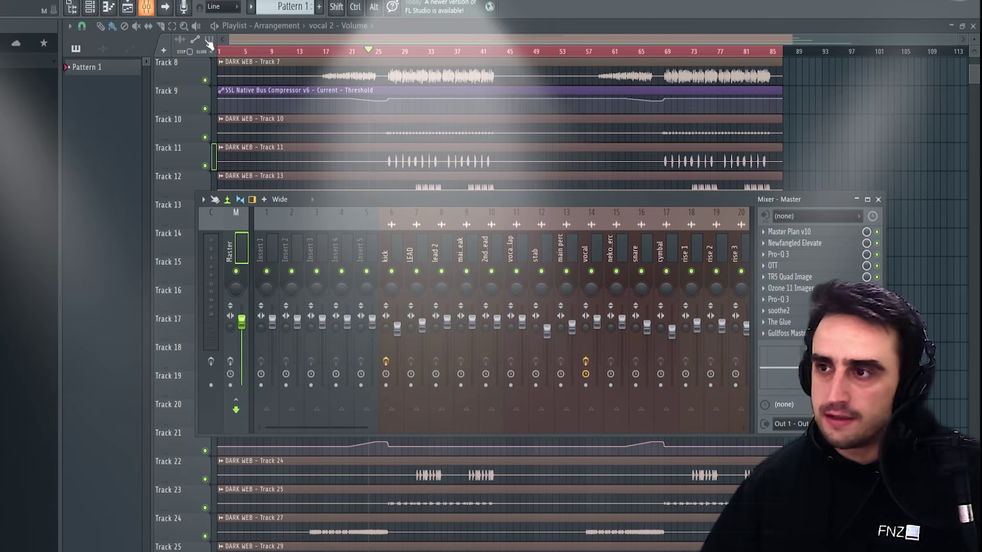
left_click(230, 374)
left_click(210, 361)
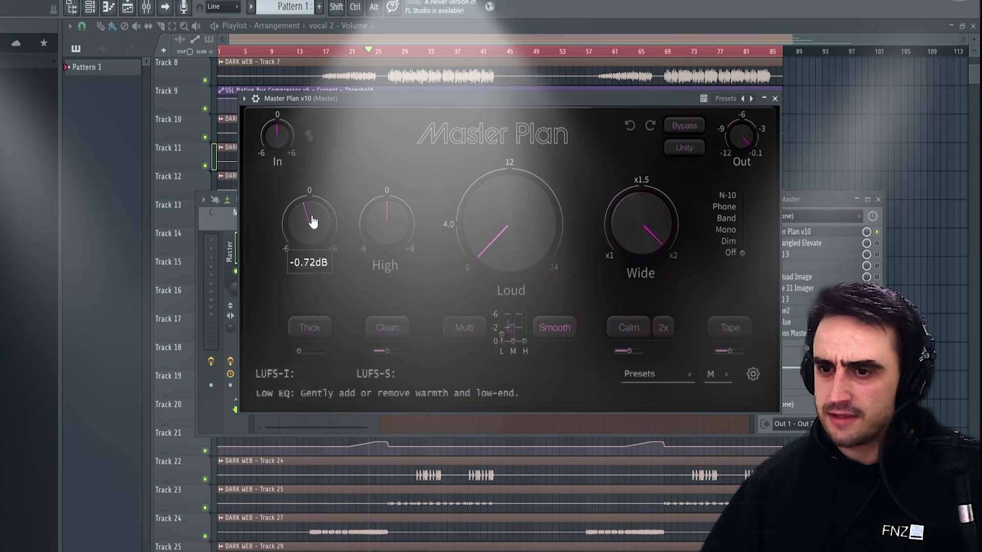
left_click_drag(431, 96, 415, 119)
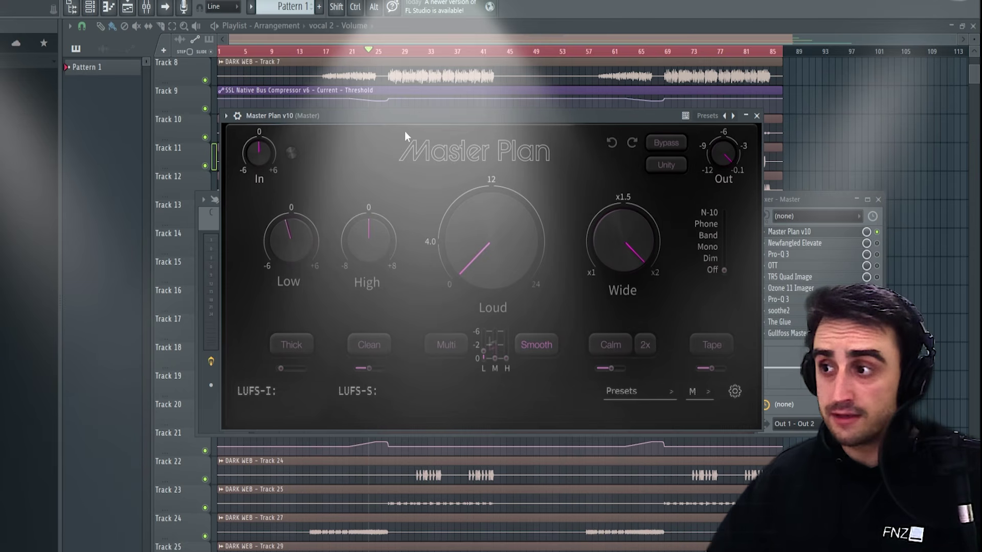
Review the Low, Wide and Smooth settings in Master Plan v10, and close the plugin window.
left_click_drag(422, 118, 294, 135)
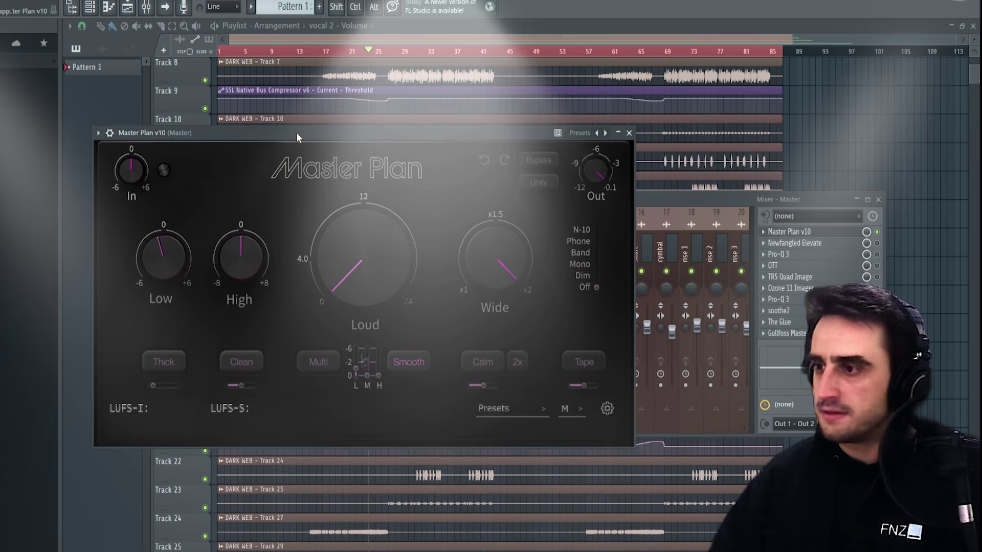
mouse_move(155, 267)
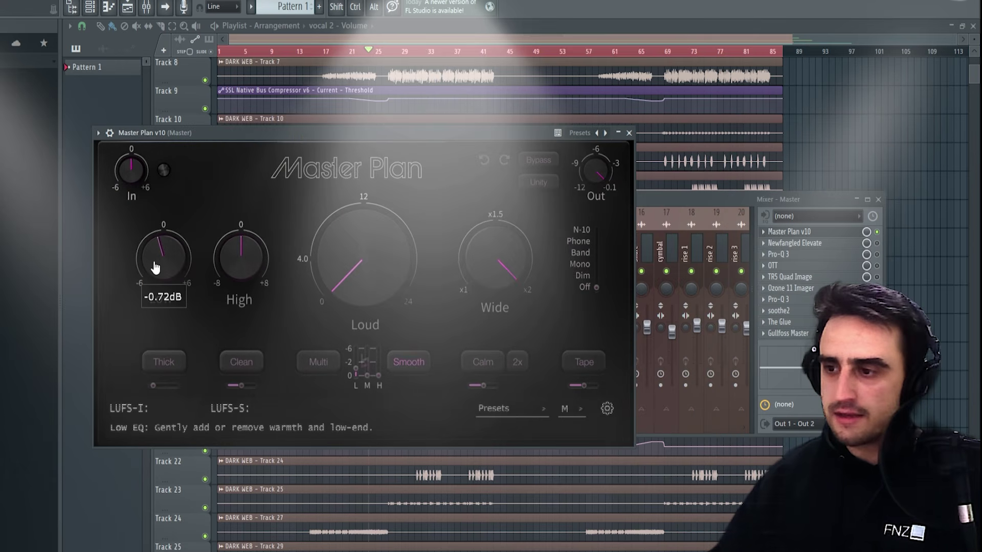
mouse_move(501, 264)
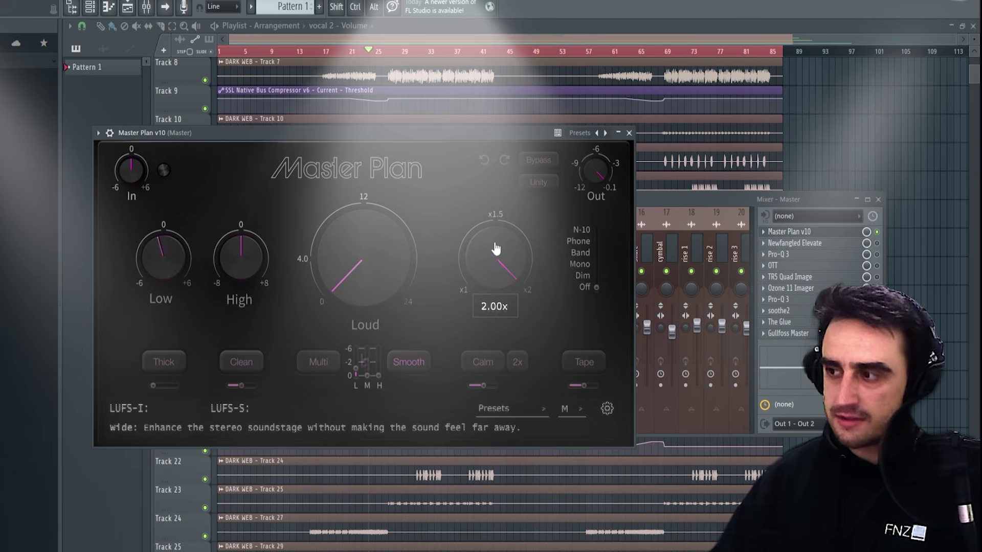
left_click_drag(496, 249, 482, 234)
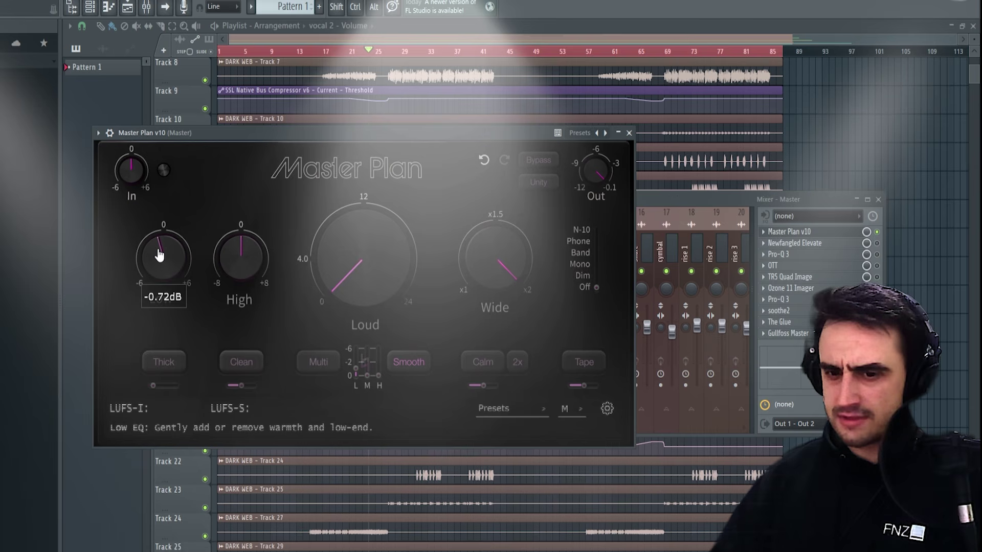
mouse_move(356, 379)
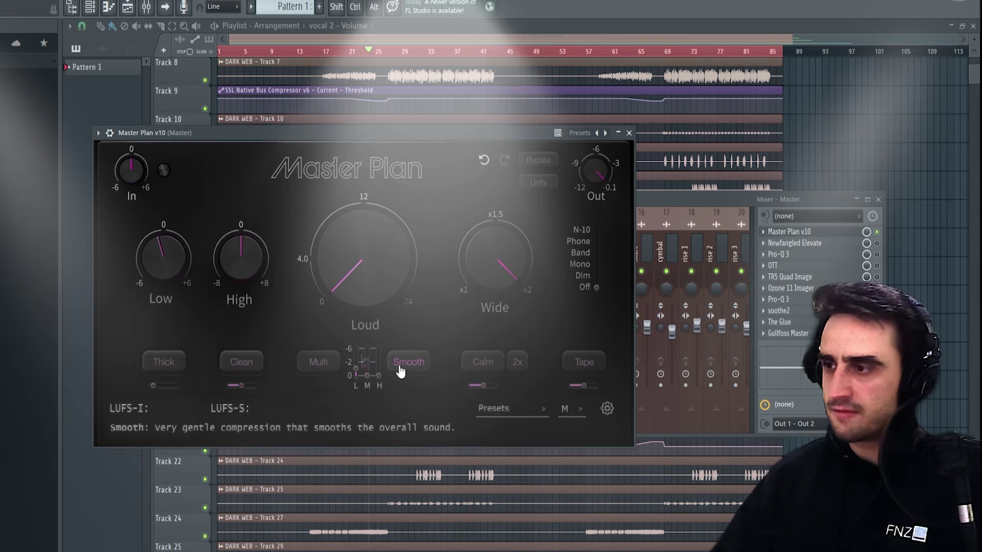
left_click(629, 134)
Play the mix from about bar 27, switching Master Plan v10 from off to on to compare, and stop playback.
key("F9")
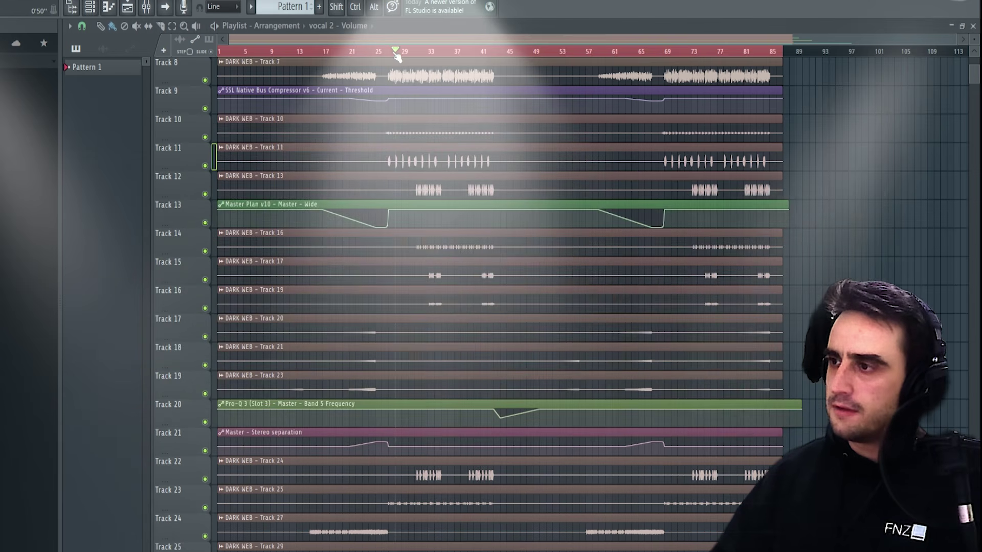
left_click(394, 52)
key("F9")
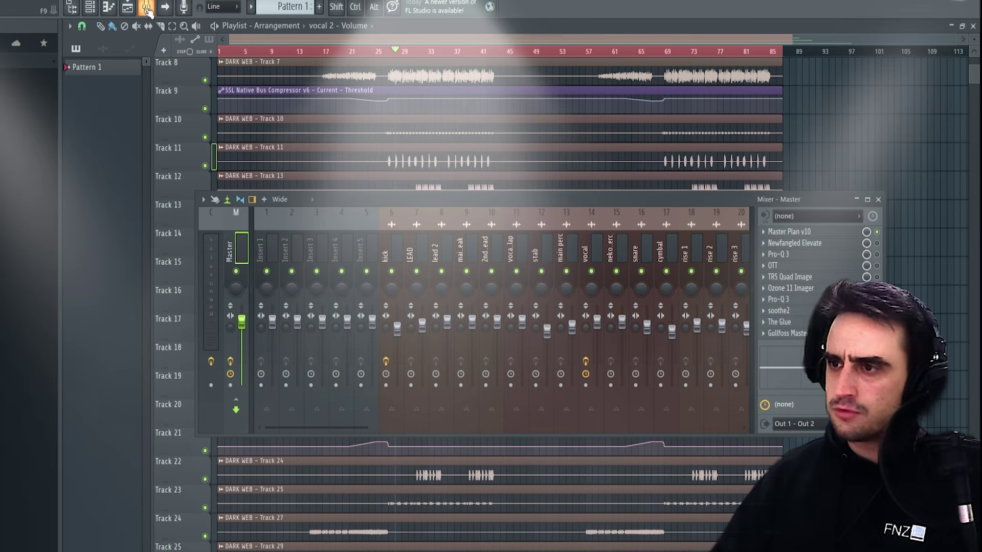
key("space")
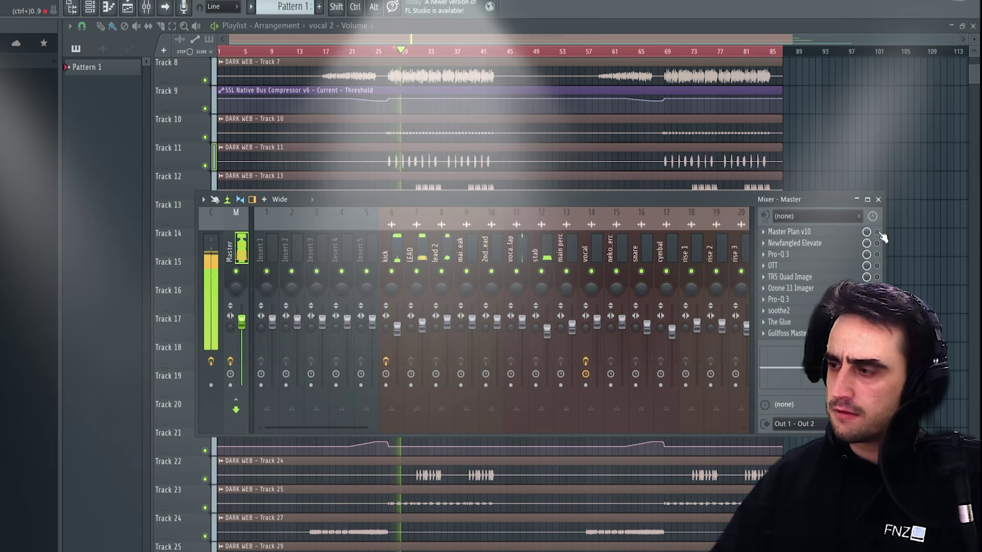
left_click(877, 232)
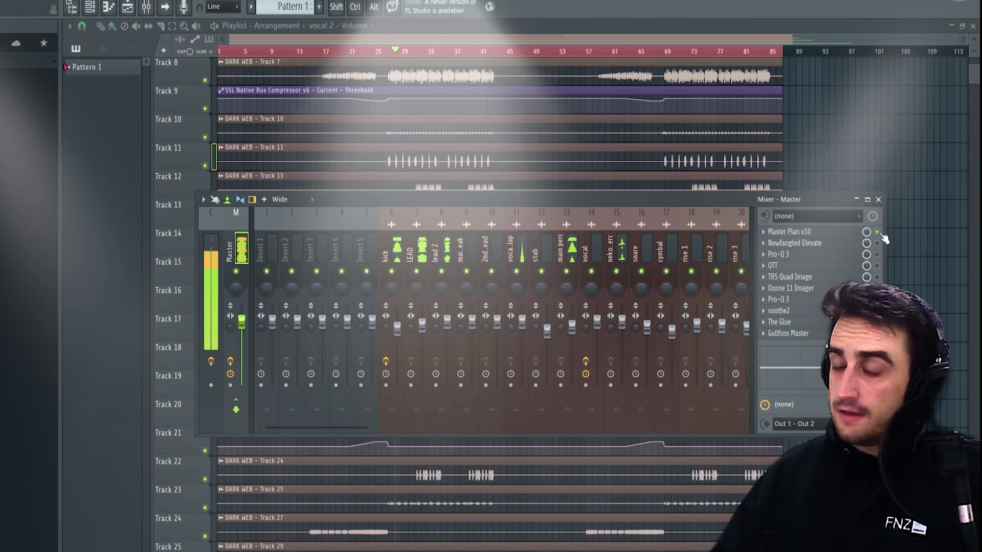
key("space")
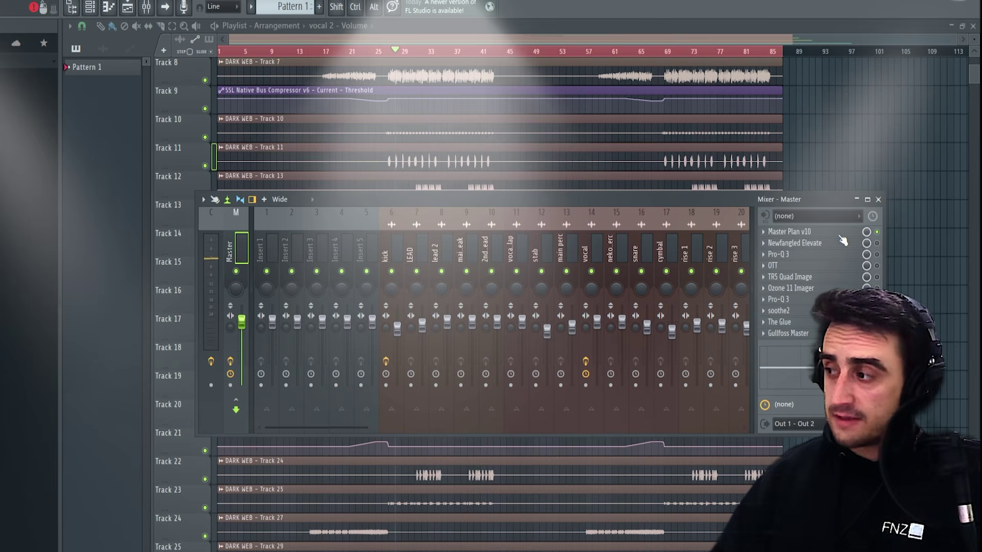
Reopen Master Plan v10 from the Master chain to check its controls and output gain, and close it.
left_click(869, 232)
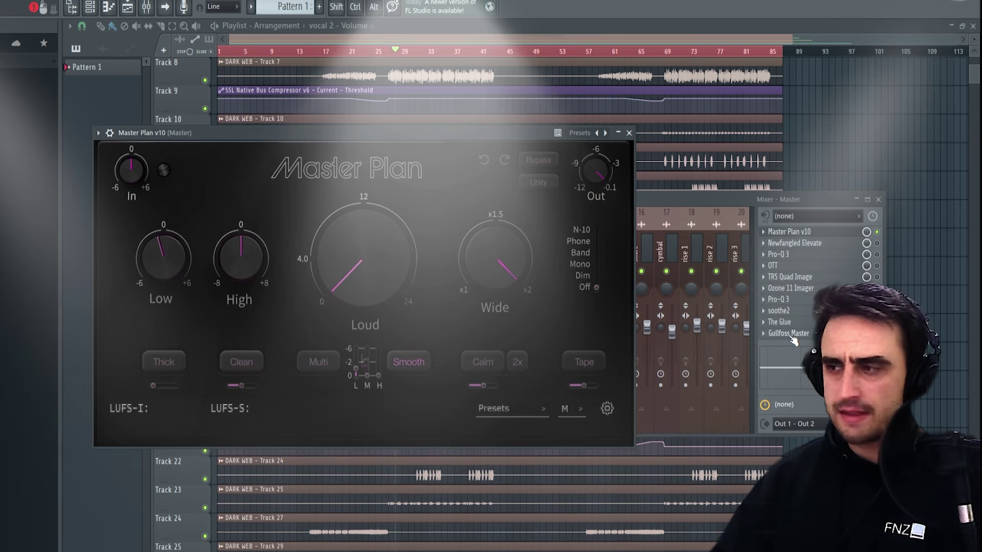
left_click_drag(461, 132, 535, 131)
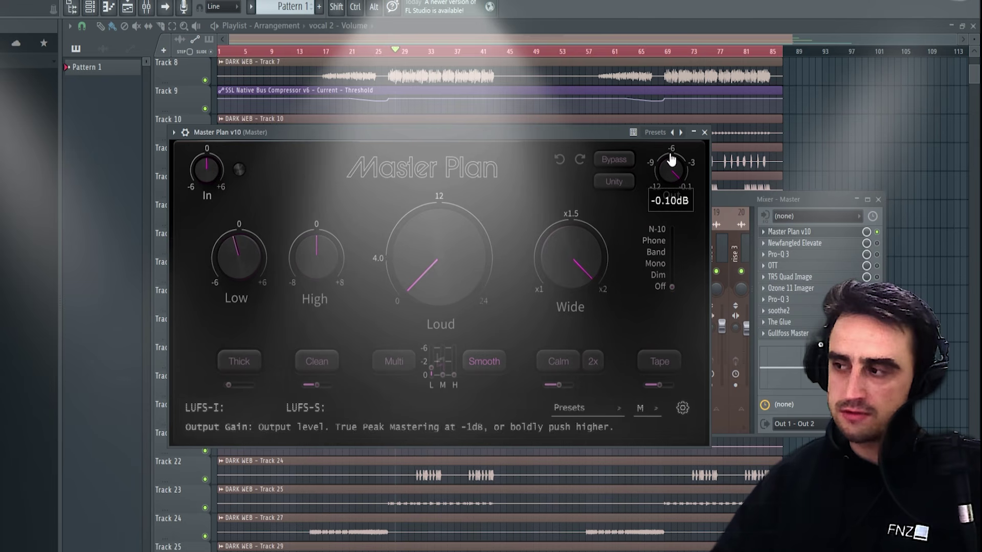
left_click(705, 133)
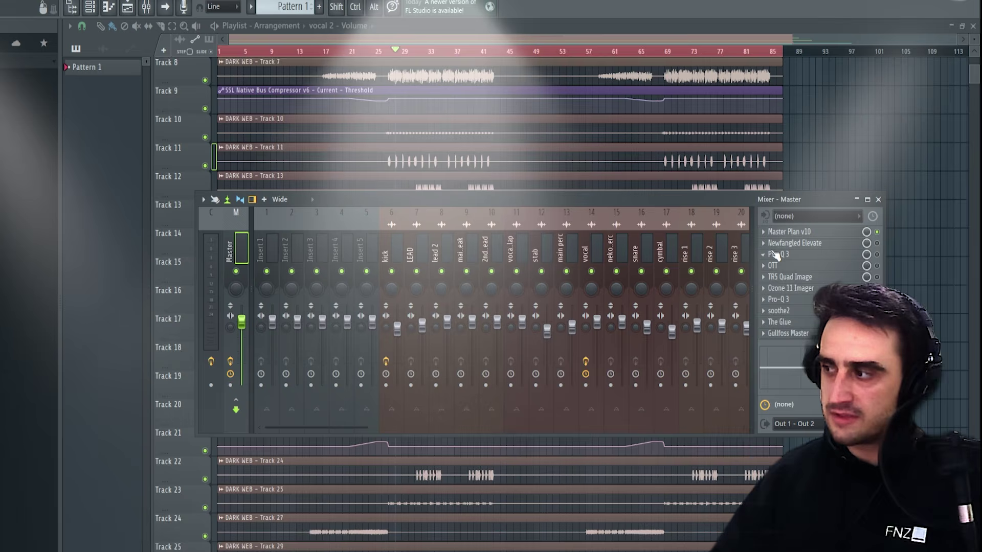
left_click(787, 232)
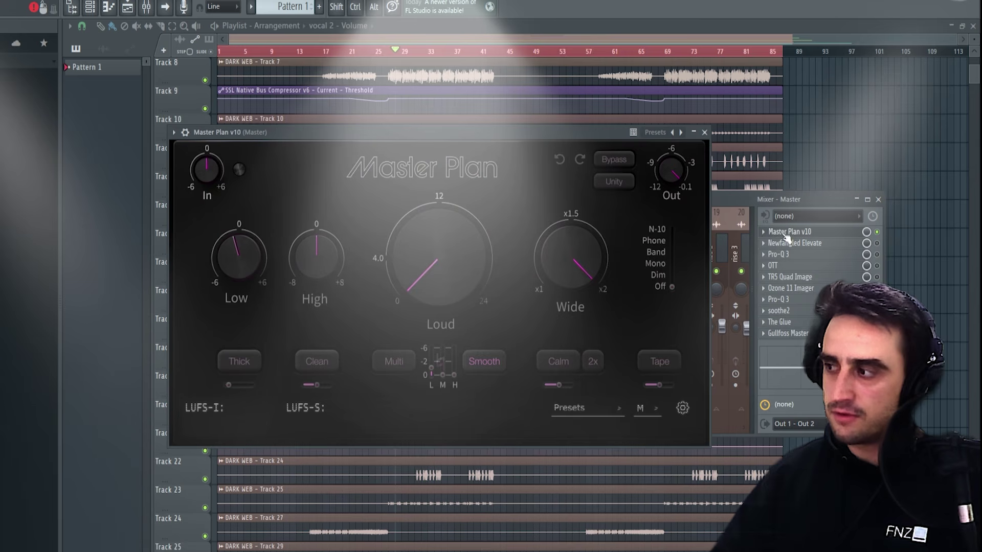
left_click(704, 132)
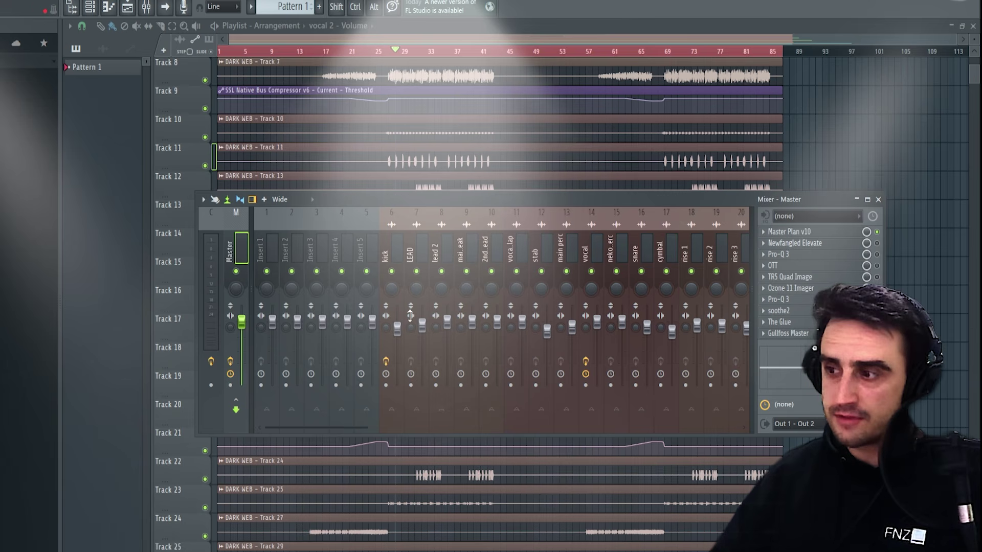
Open Newfangled Elevate from the Master chain, enable it during playback, and bring its window in front of the mixer.
scroll(511, 258, "down", 6)
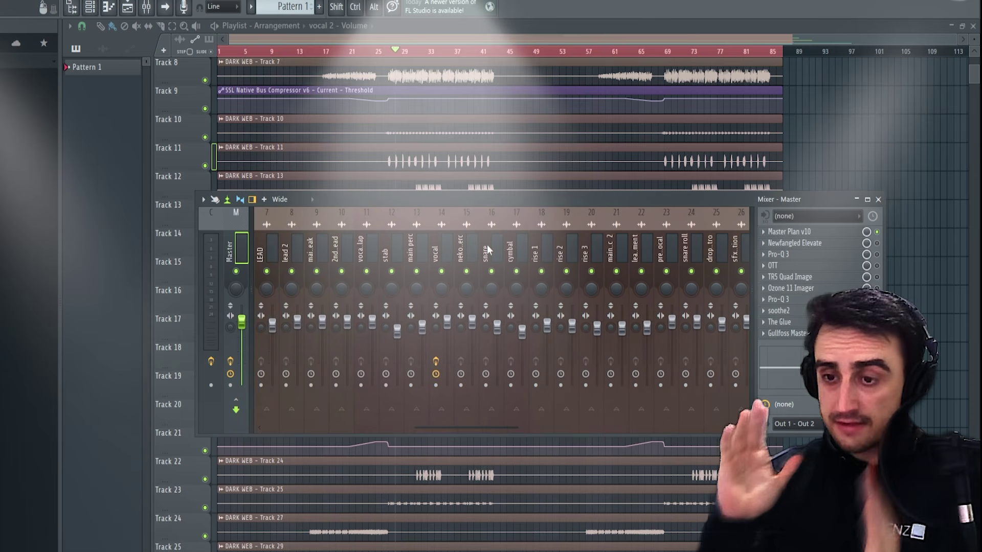
scroll(488, 243, "up", 6)
scroll(488, 243, "down", 3)
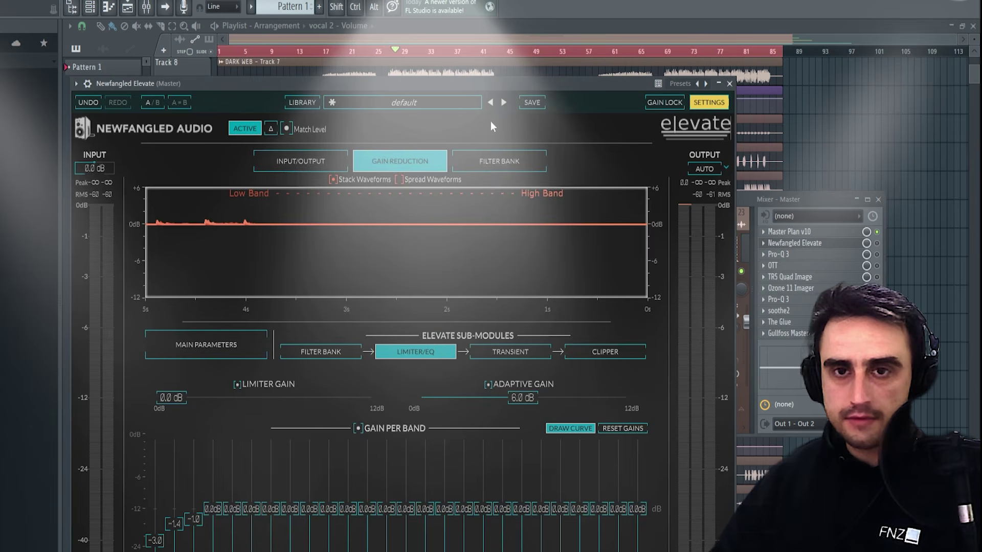
left_click_drag(472, 84, 610, 34)
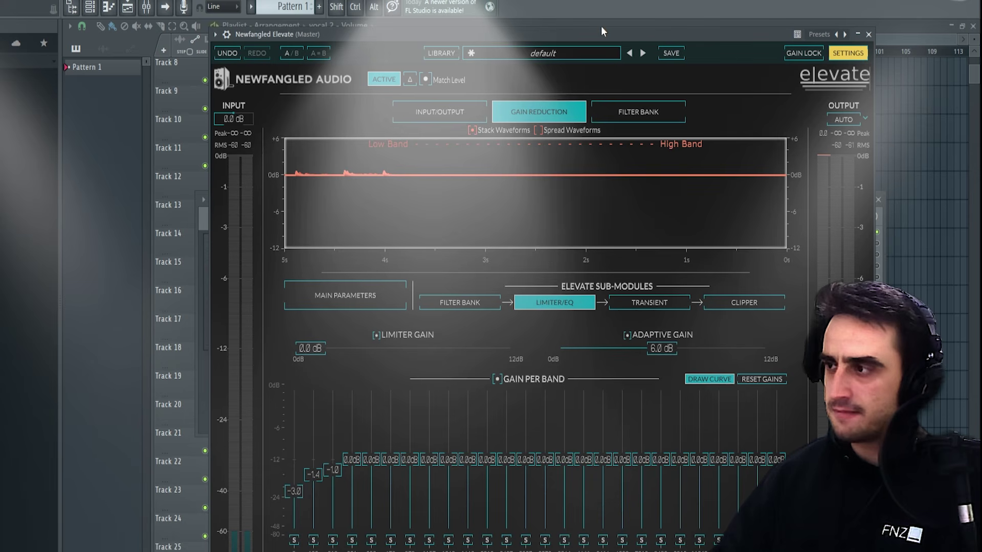
left_click_drag(601, 32, 412, 15)
key("F9")
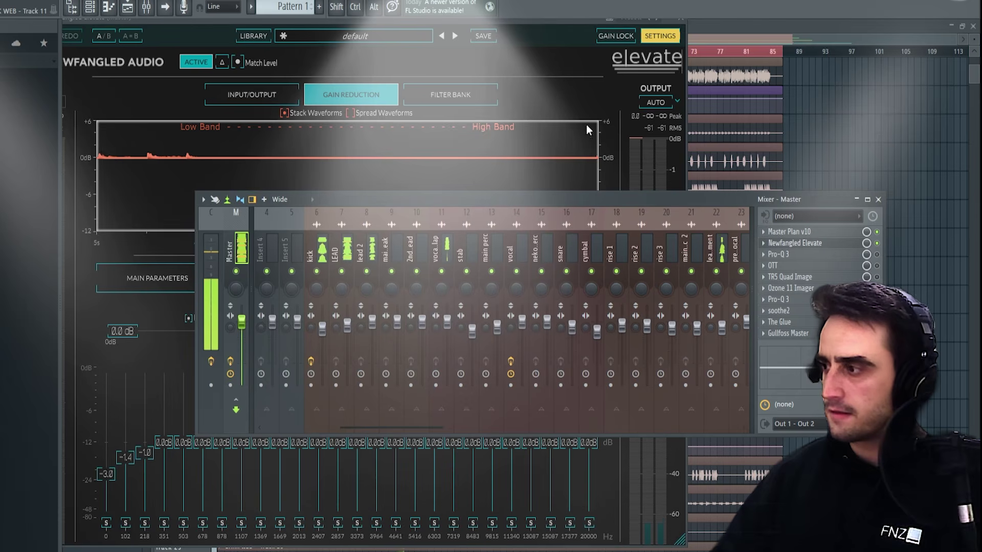
left_click(440, 25)
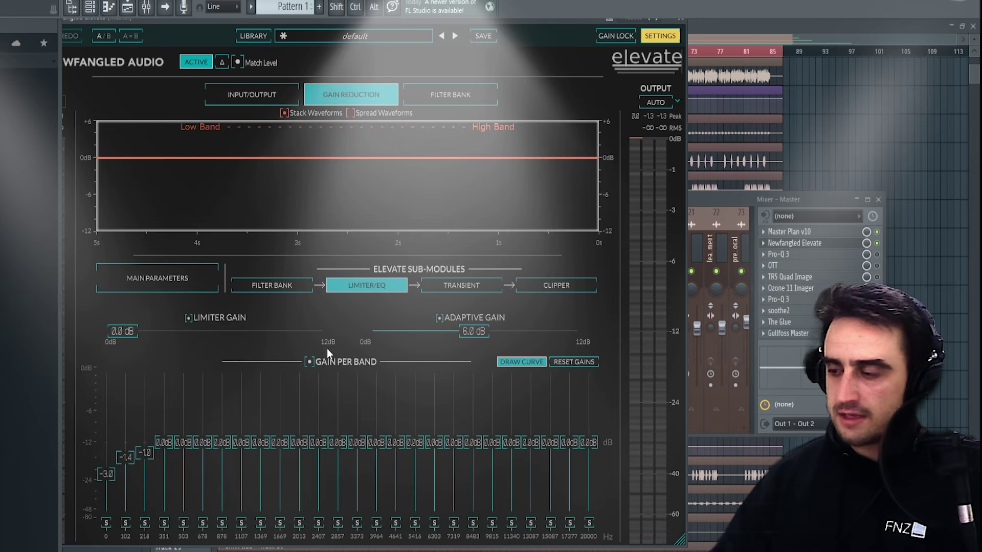
Examine Elevate's main parameters, Transient and Limiter/EQ settings, and close the plugin.
left_click(149, 280)
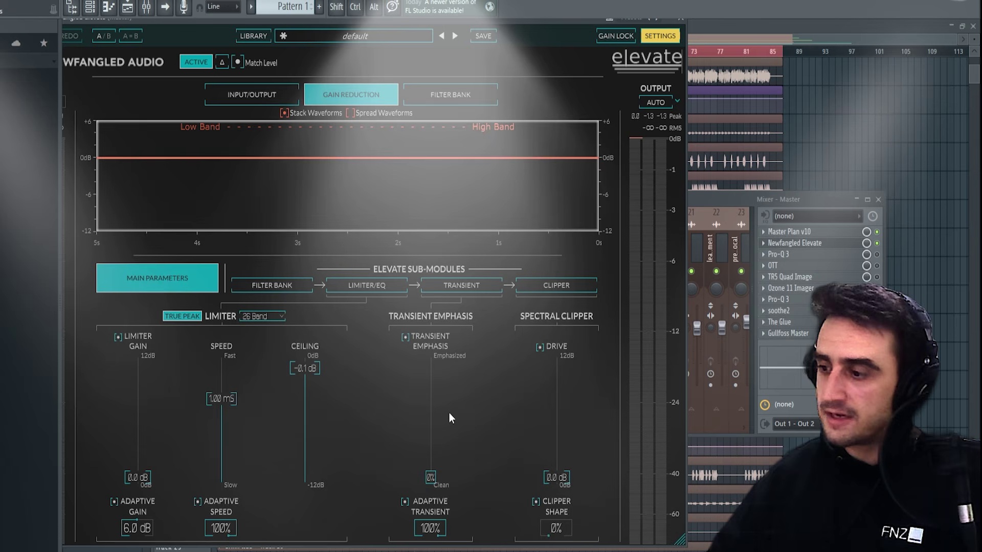
left_click(444, 286)
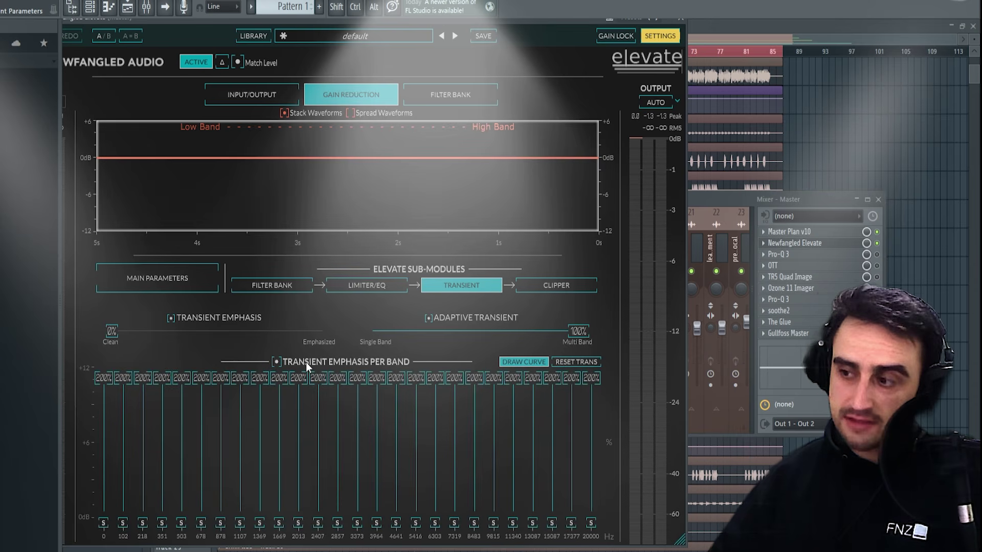
left_click(354, 286)
left_click(179, 271)
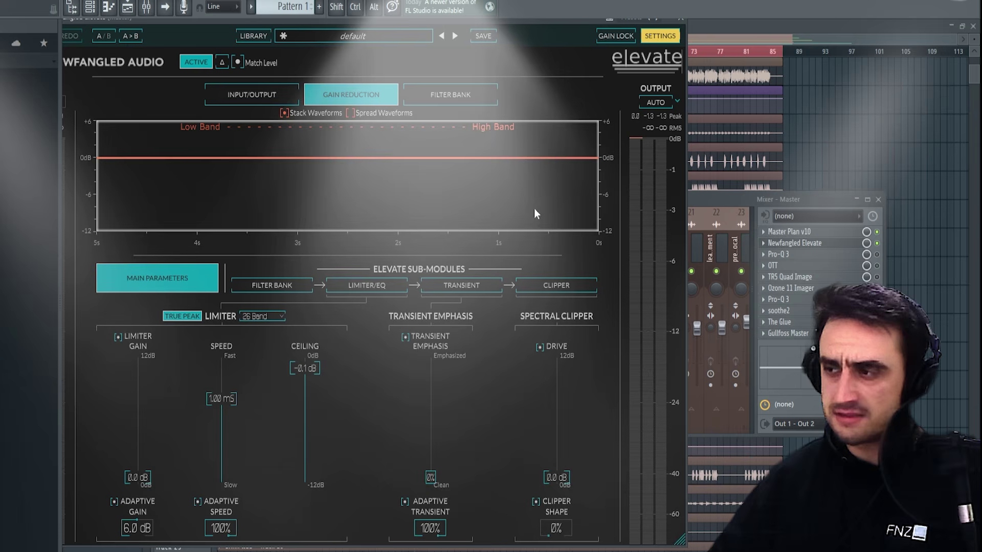
left_click(680, 18)
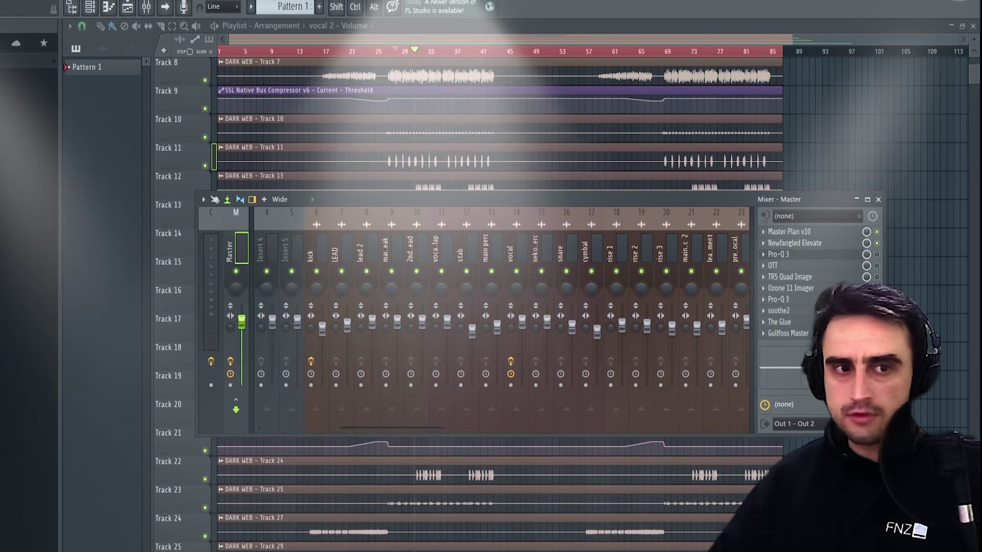
Open the first Pro-Q 3 in the Master chain, enable it, and move its window clear of the plugin slots.
left_click(778, 254)
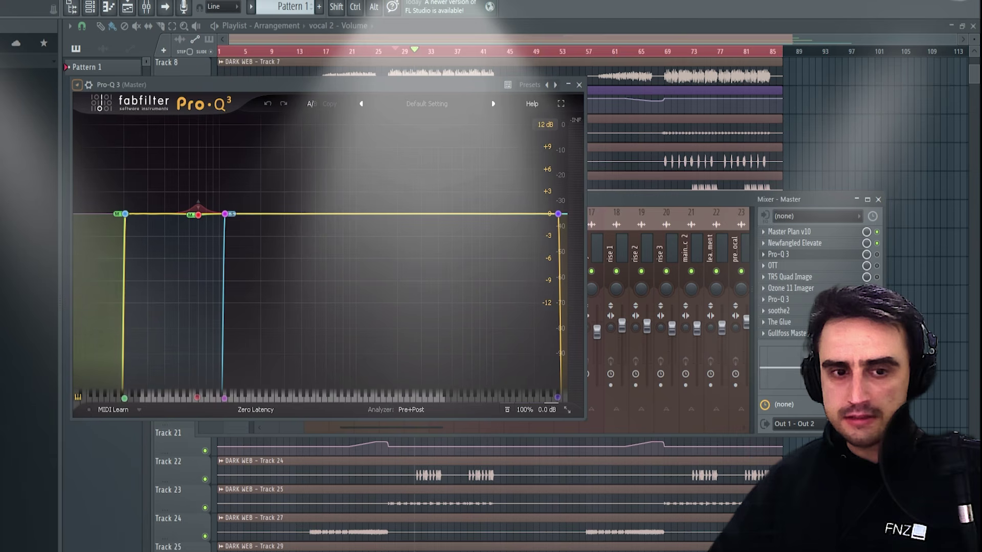
left_click_drag(320, 86, 543, 106)
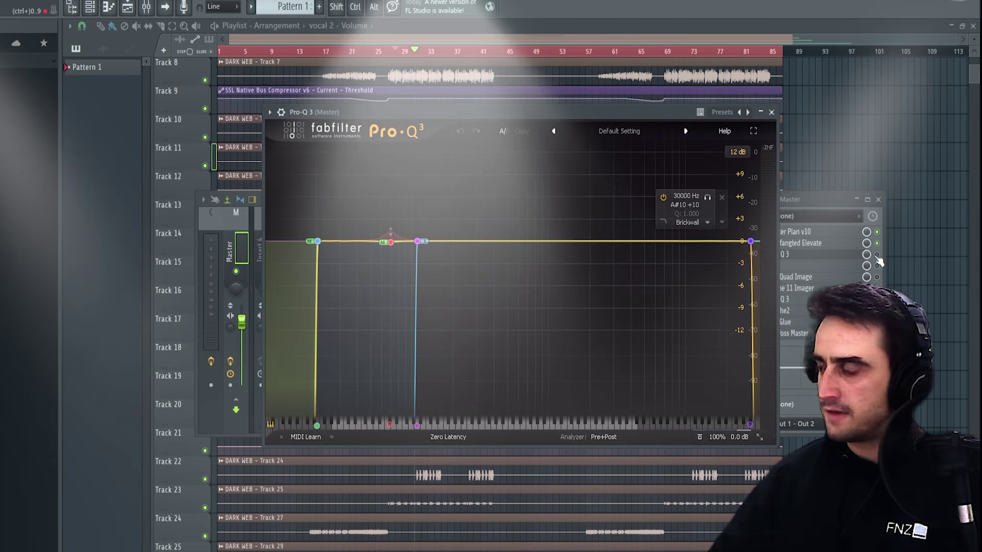
left_click(825, 256)
left_click(826, 256)
left_click_drag(488, 109, 461, 105)
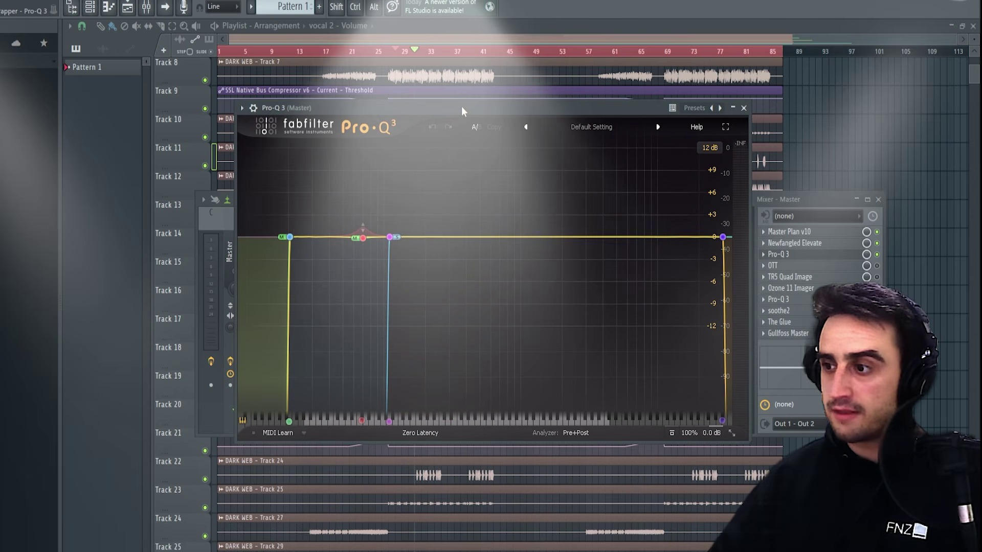
Inspect the 20 Hz Brickwall low cut and its stereo placement options in Pro-Q 3, and select the 70 Hz bell band.
left_click(289, 238)
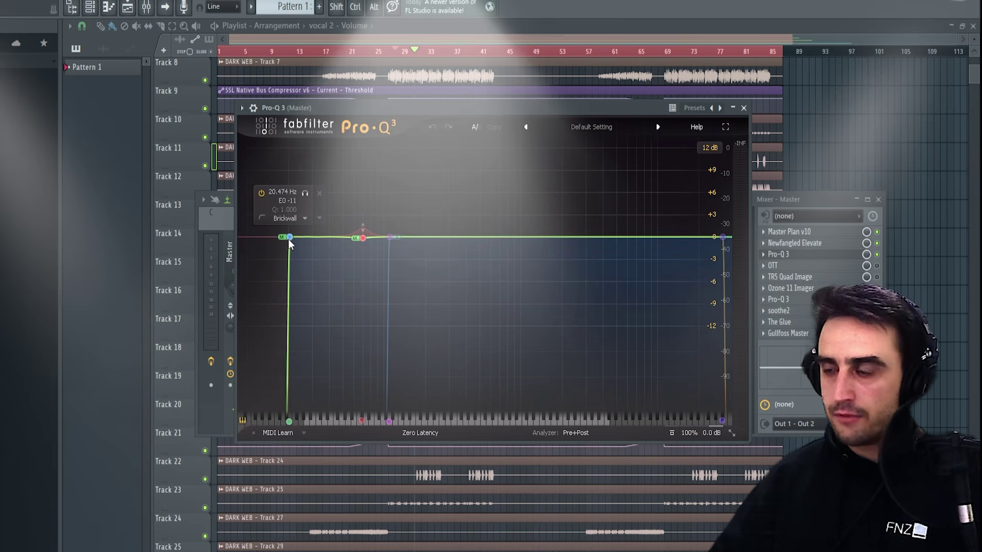
left_click(289, 237)
mouse_move(291, 242)
left_mouse_down()
mouse_move(300, 242)
mouse_move(291, 243)
left_mouse_up()
left_click(486, 381)
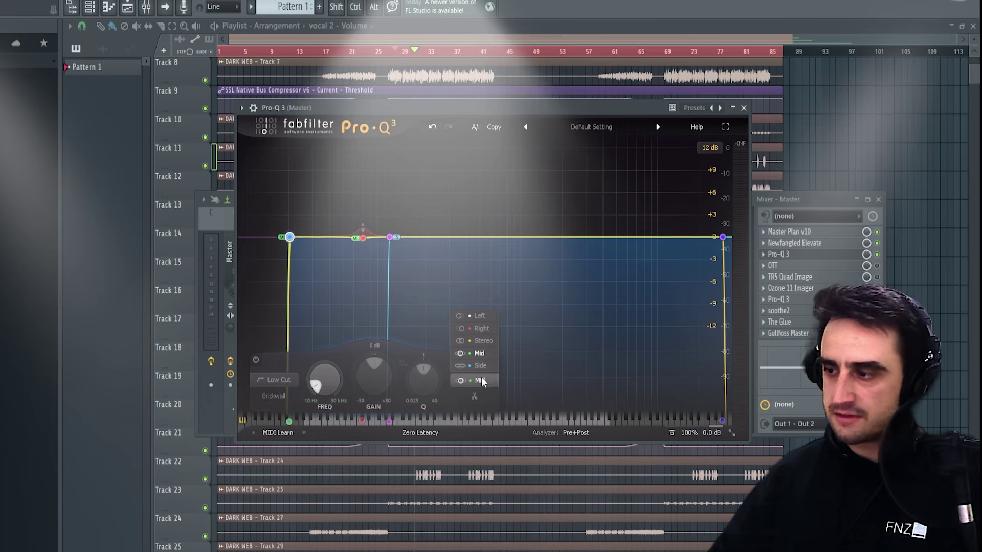
left_click(363, 238)
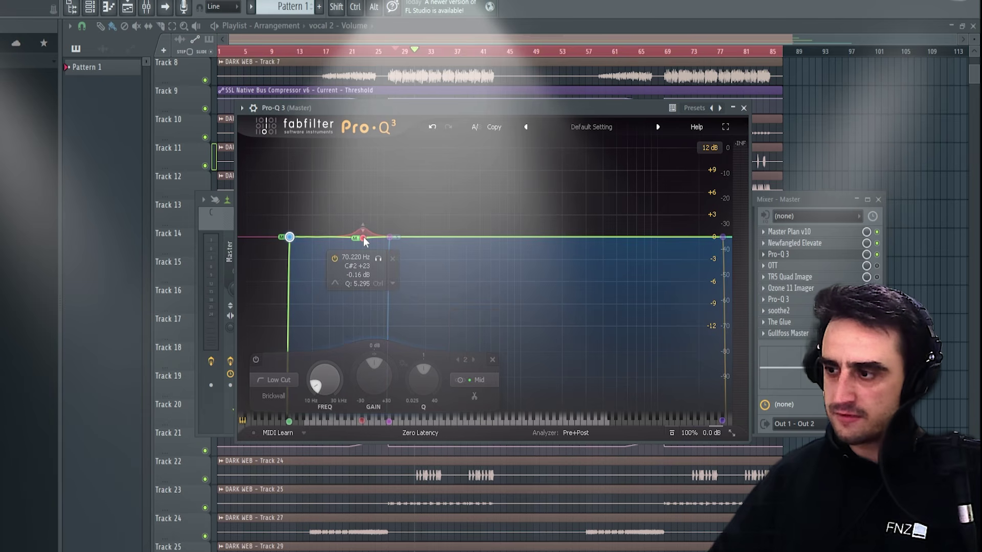
left_click(363, 237)
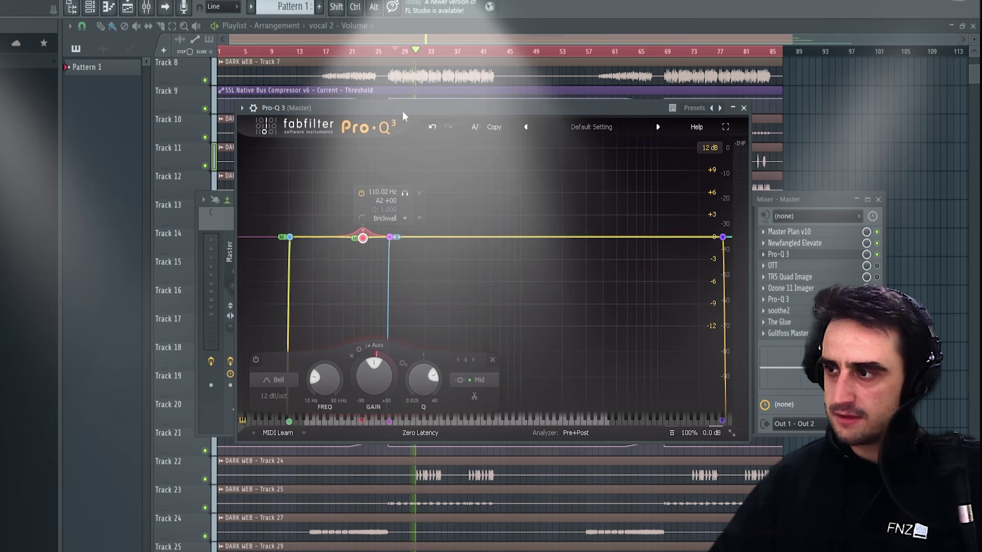
Play the mix to view its spectrum in Pro-Q 3, stop playback, and inspect the 70 Hz bell and 110 Hz Side low cut.
key("space")
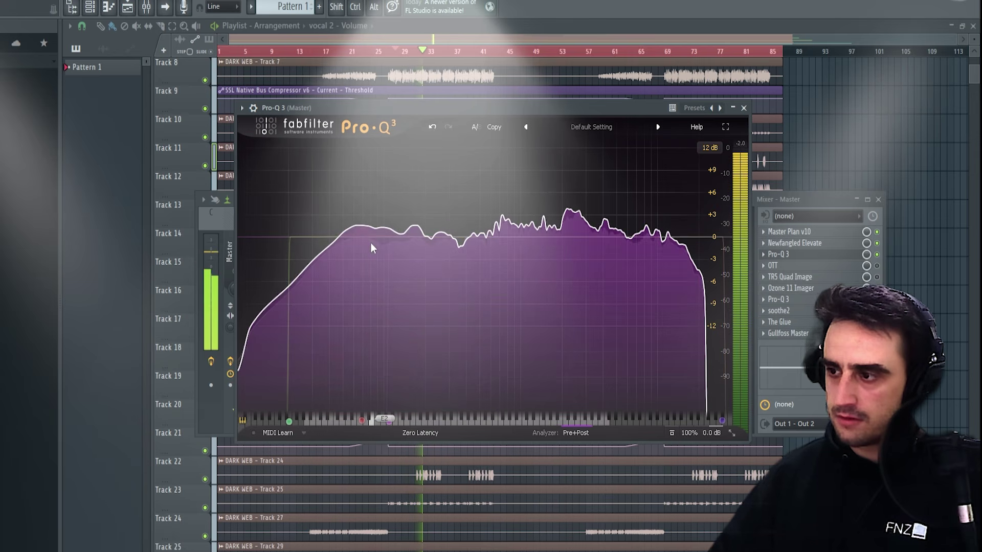
key("space")
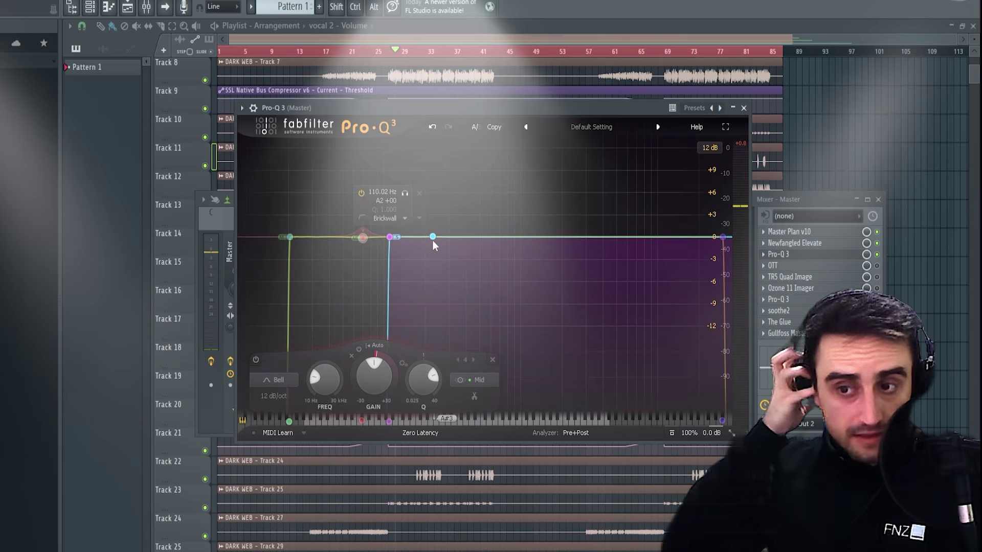
left_click(362, 238)
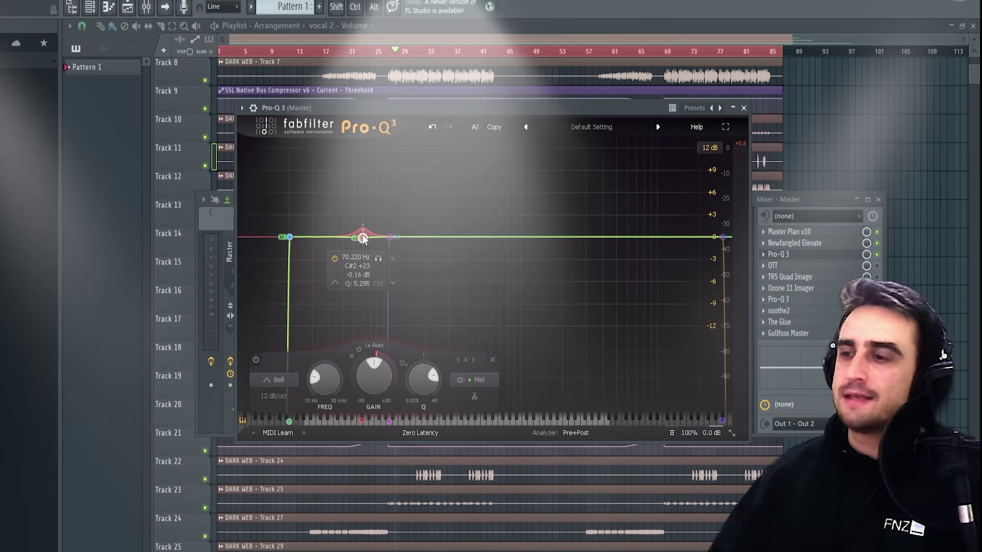
left_click(390, 238)
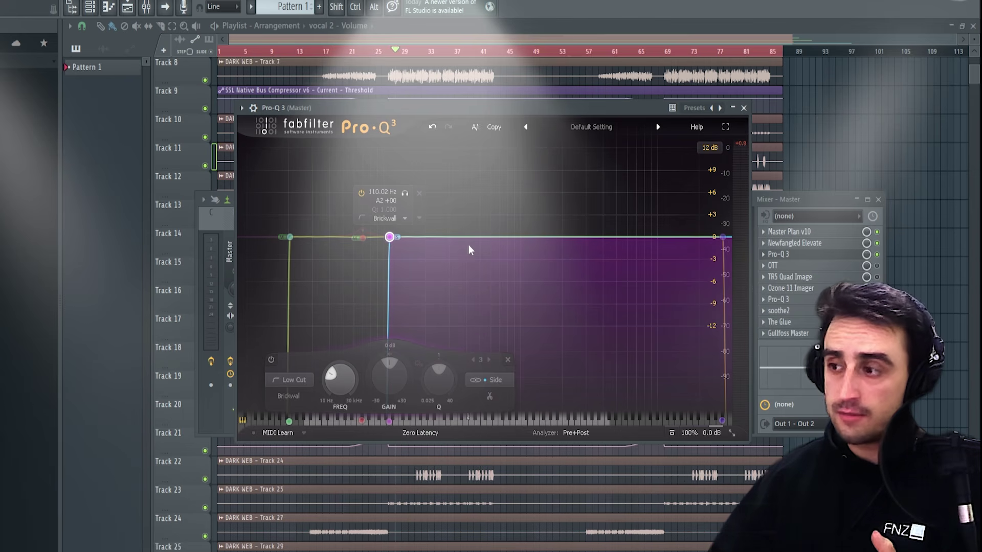
Shift the Side low cut in the first Pro-Q 3 to about 105 Hz and close the plugin.
mouse_move(390, 237)
left_mouse_down()
mouse_move(429, 240)
mouse_move(388, 242)
left_mouse_up()
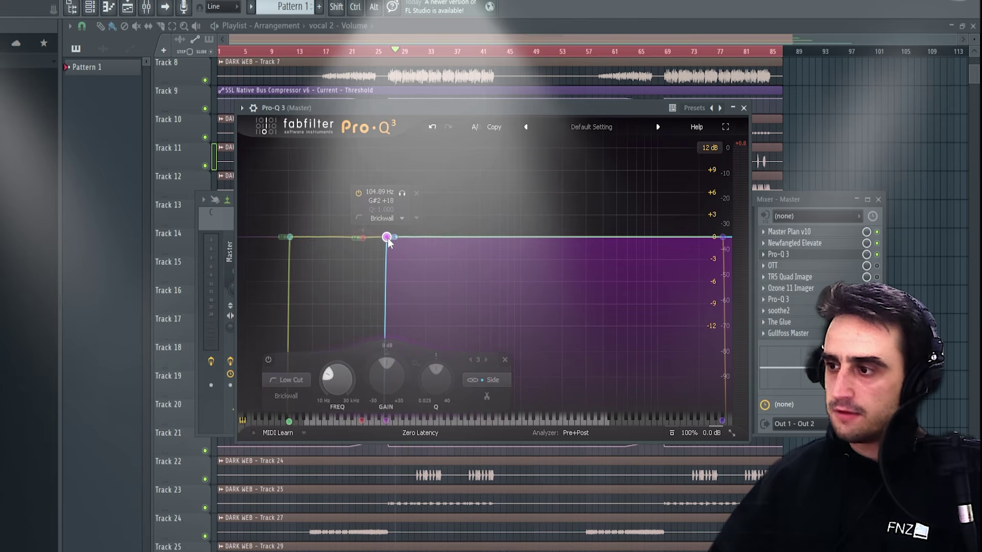
left_click(744, 108)
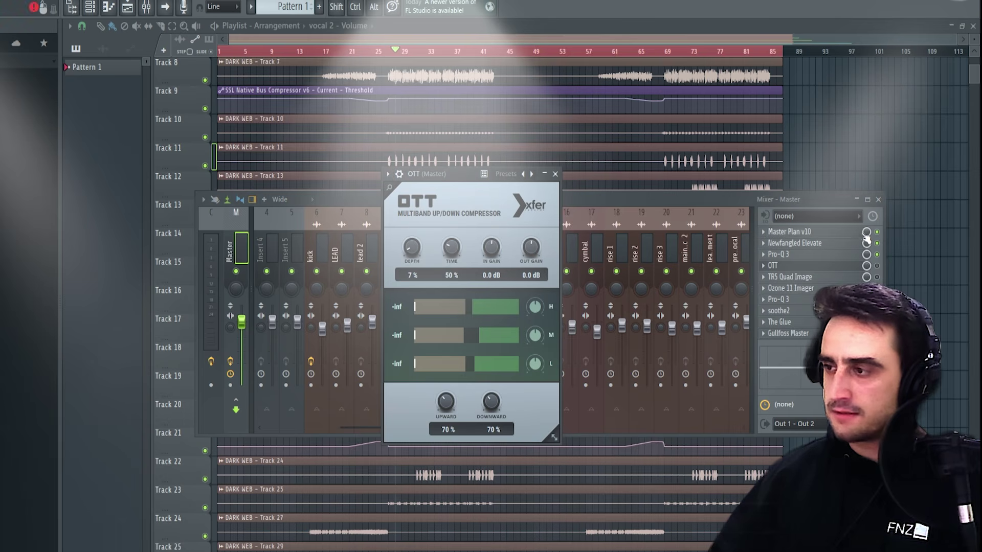
Enable OTT in the Master chain and compare the playing mix with OTT bypassed and active.
left_click(833, 266)
left_click(835, 265)
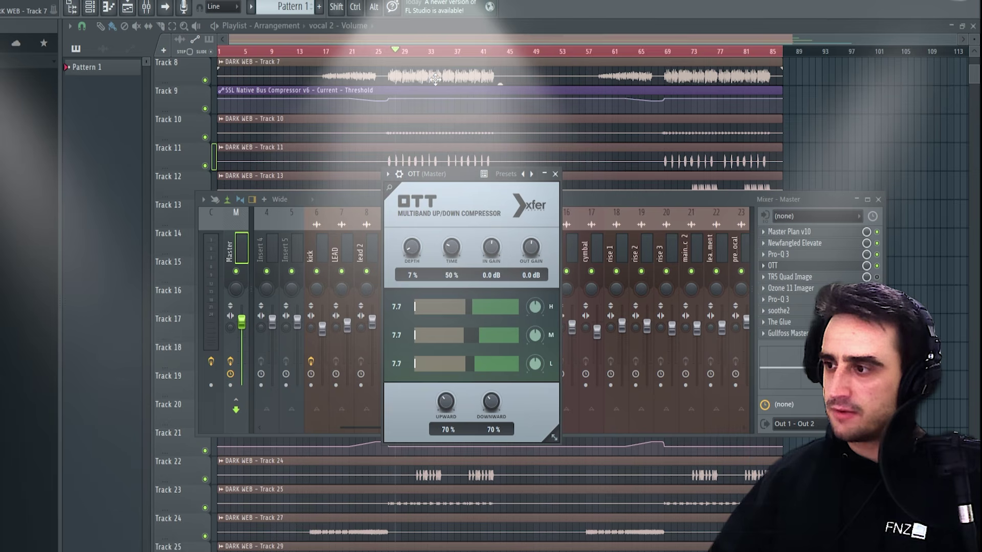
key("space")
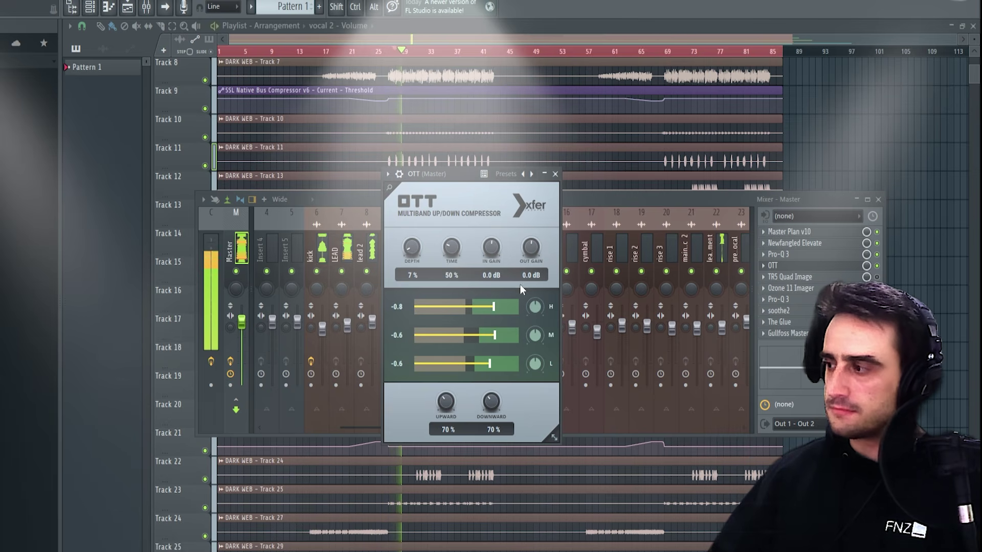
left_click(877, 266)
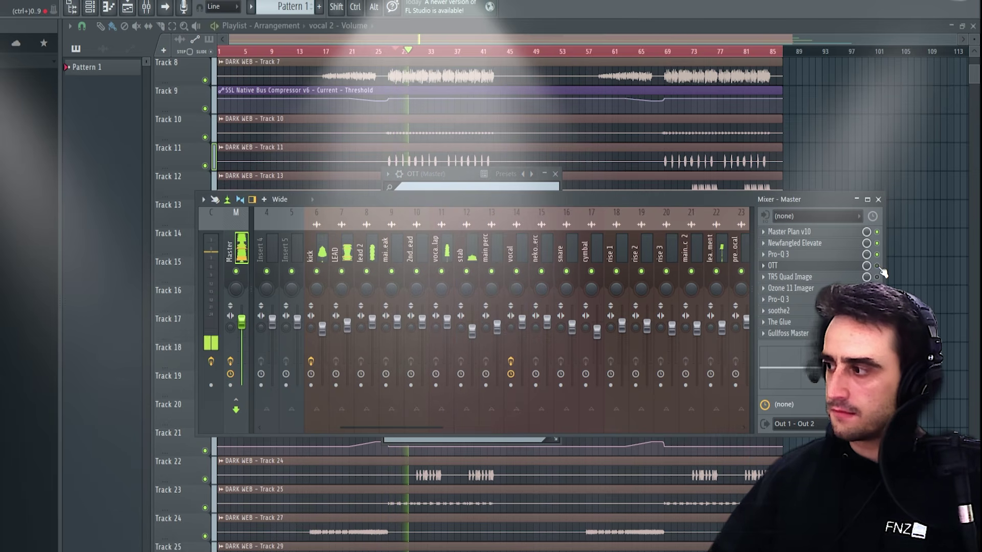
left_click(877, 266)
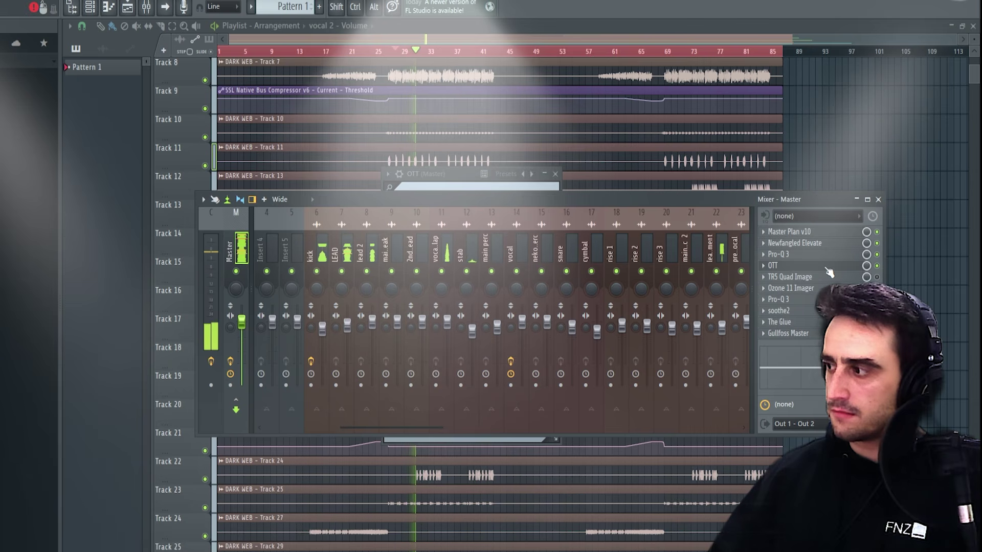
key("space")
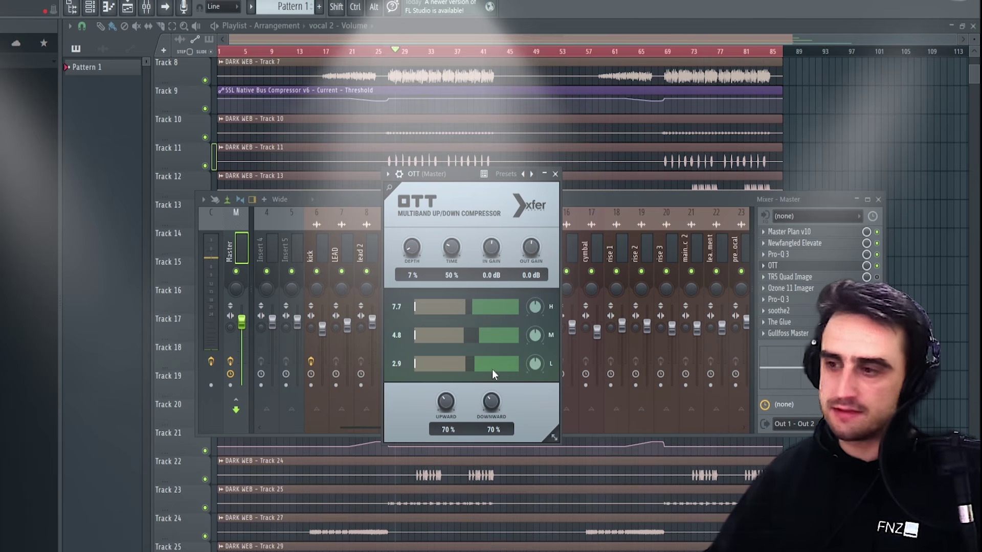
Examine OTT's depth, time, gain and upward/downward compression settings, and close the plugin.
left_click_drag(467, 173, 470, 177)
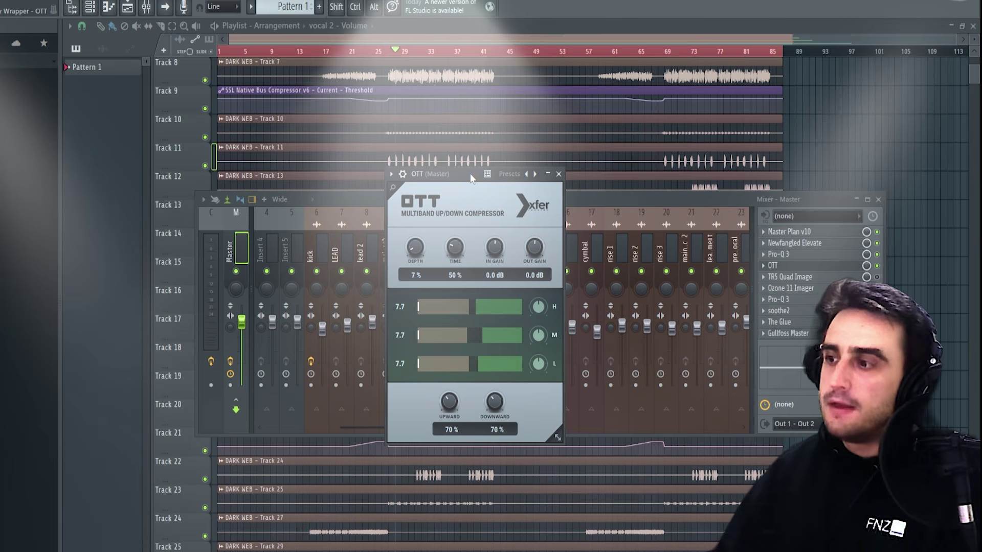
left_click_drag(471, 176, 468, 162)
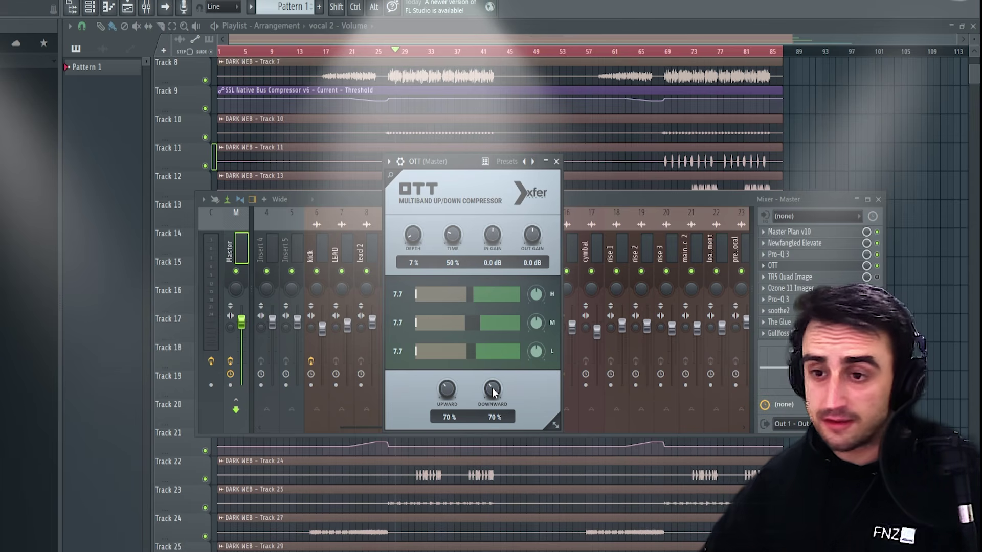
left_click(557, 161)
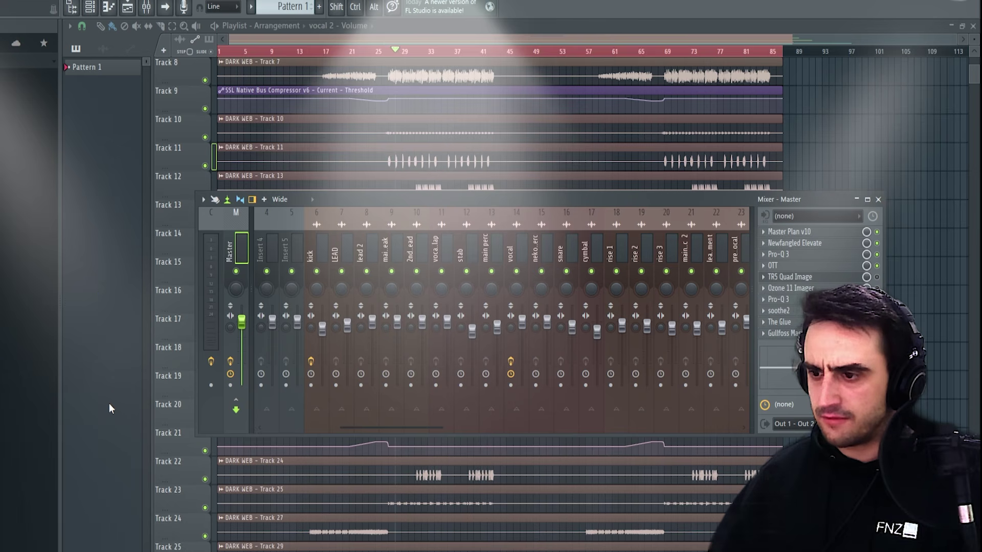
Move the TR5 Quad Image window clear of the plugin slots and shift its highest band crossover slightly upward.
left_click_drag(333, 151, 471, 173)
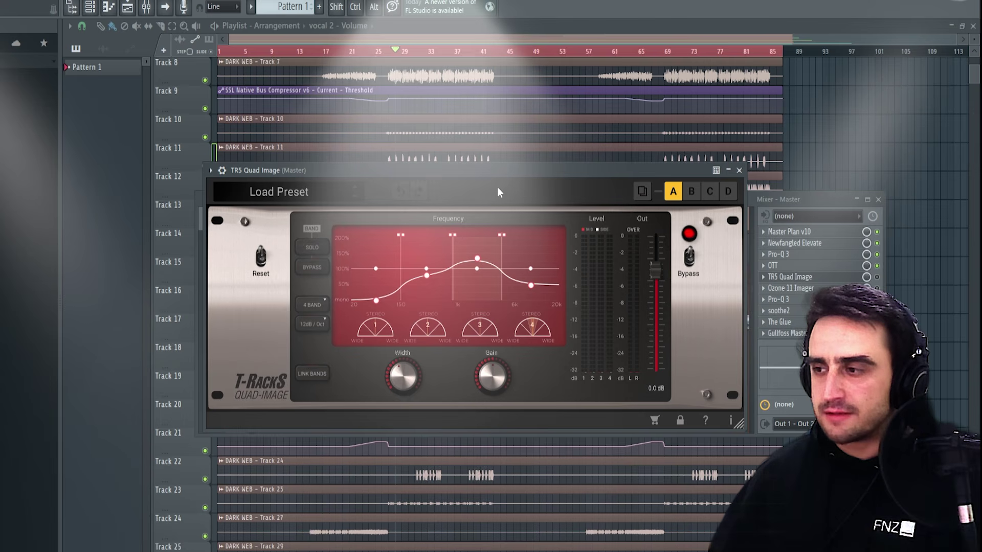
left_click_drag(489, 171, 482, 139)
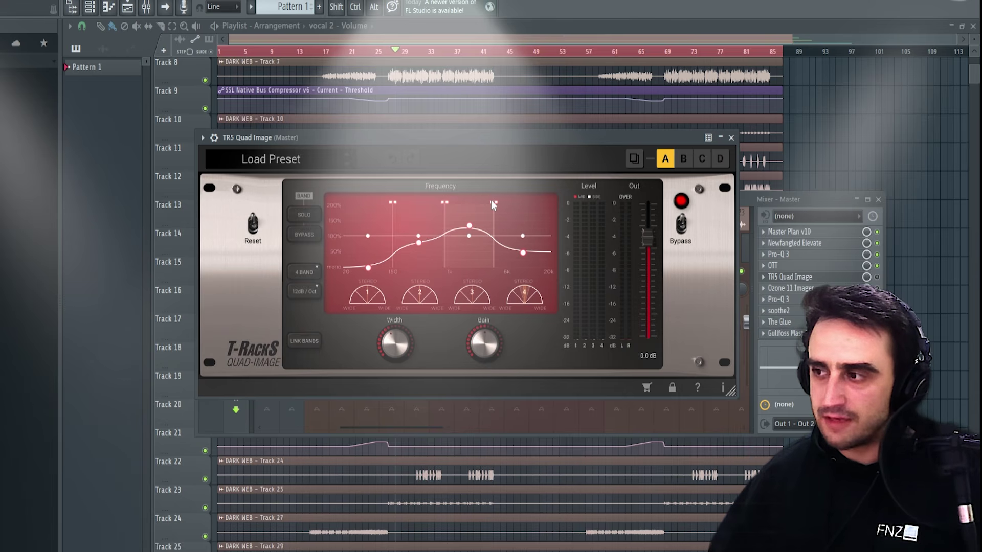
left_click_drag(492, 201, 519, 201)
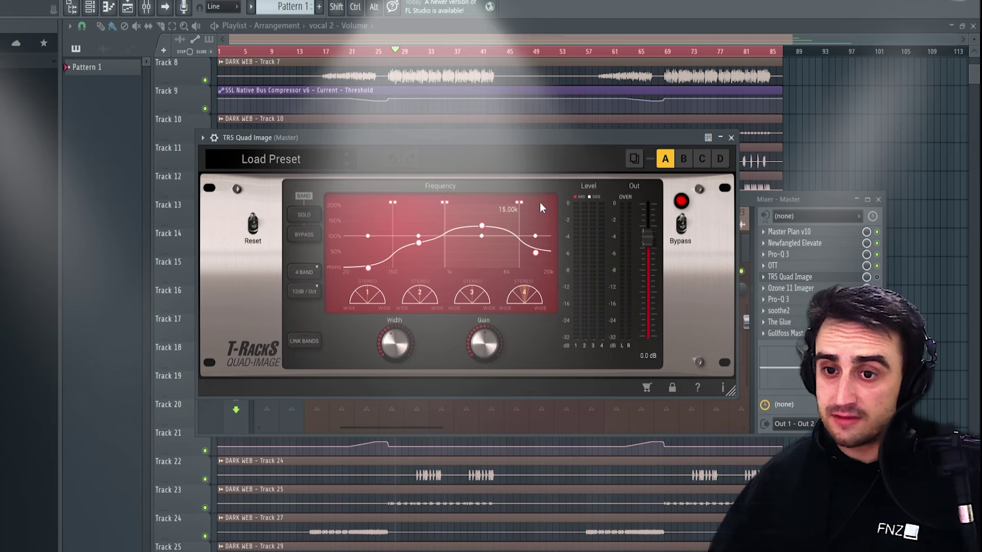
left_click_drag(540, 203, 497, 204)
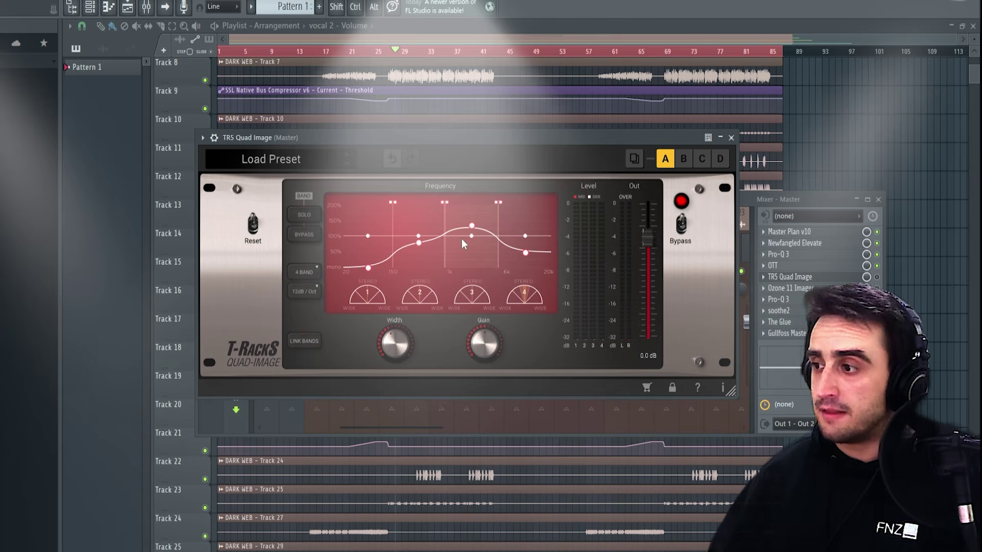
Close TR5 Quad Image and play a section of the mix through it with the plugin enabled.
left_click(731, 138)
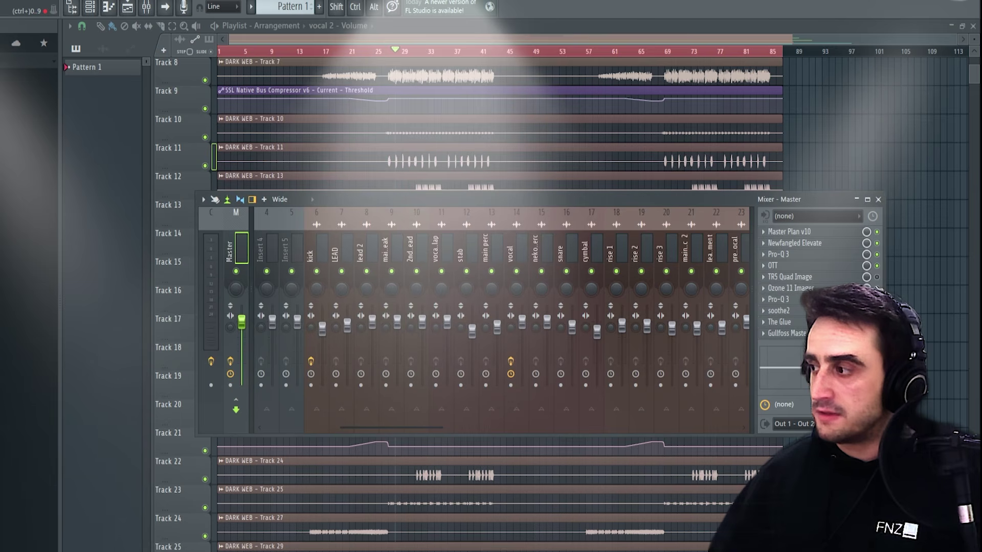
key("space")
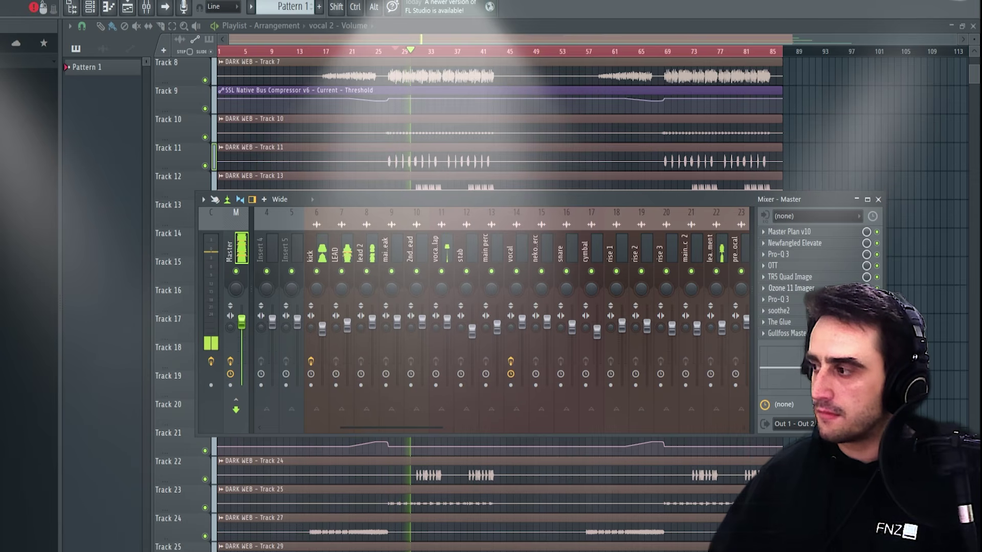
key("space")
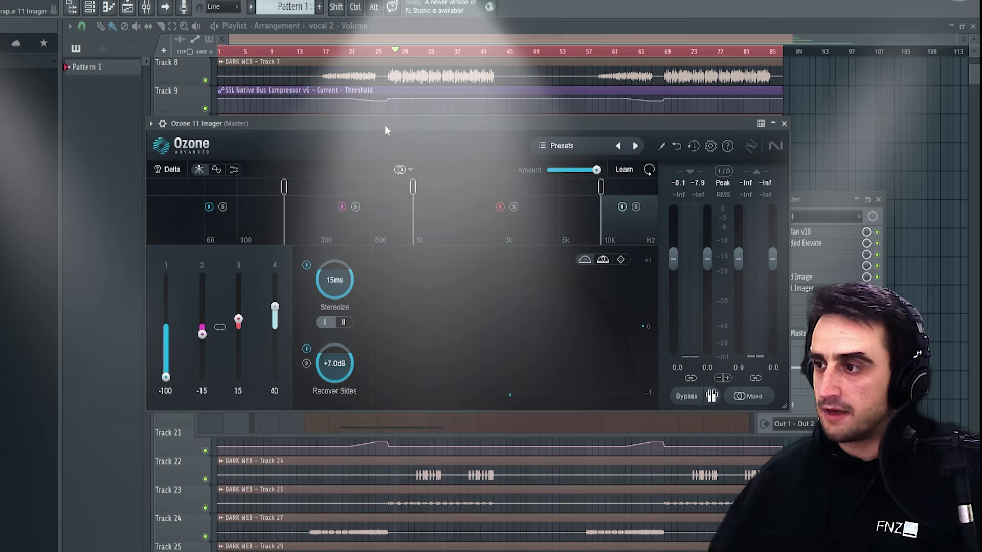
Move the Ozone 11 Imager window down and play the mix to view its spectrum and stereo field.
left_click_drag(386, 130, 422, 190)
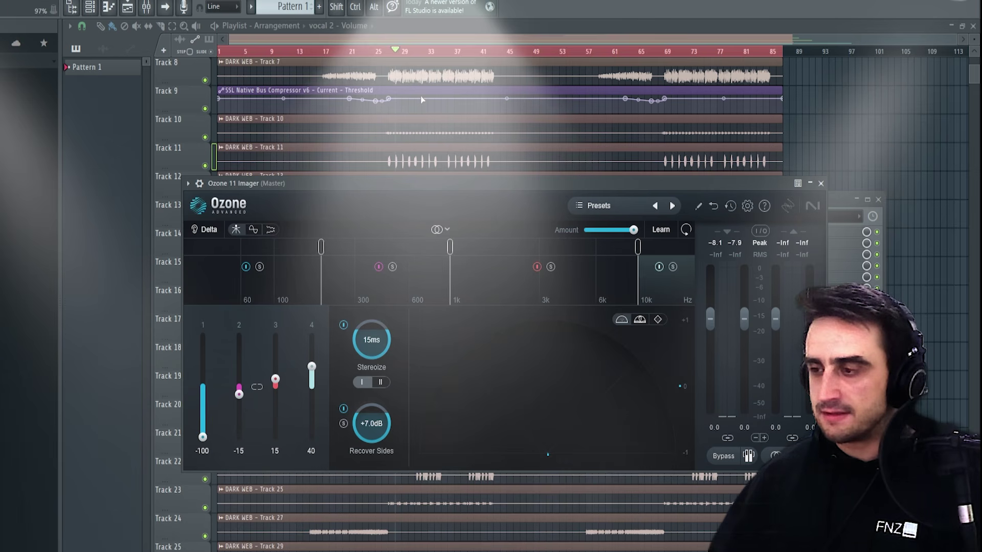
key("space")
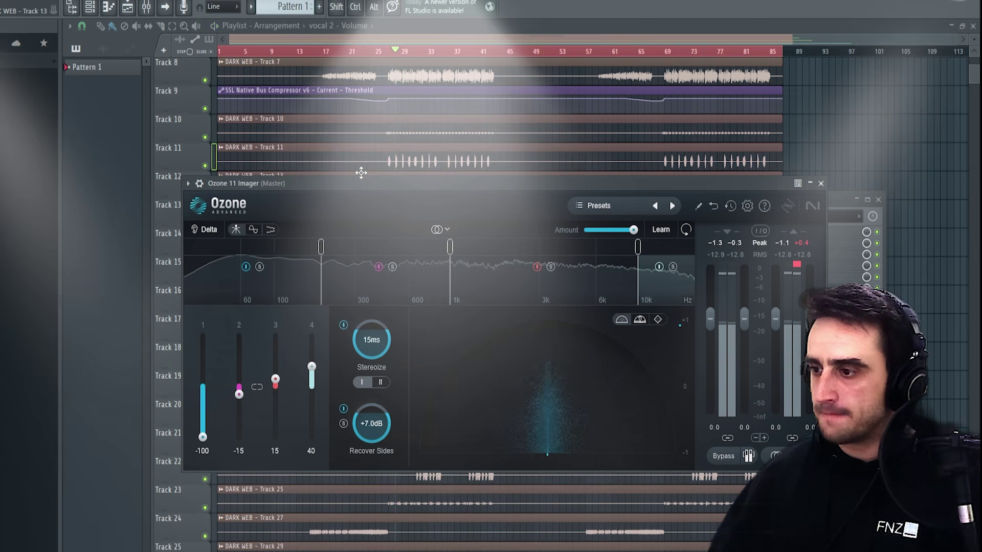
key("space")
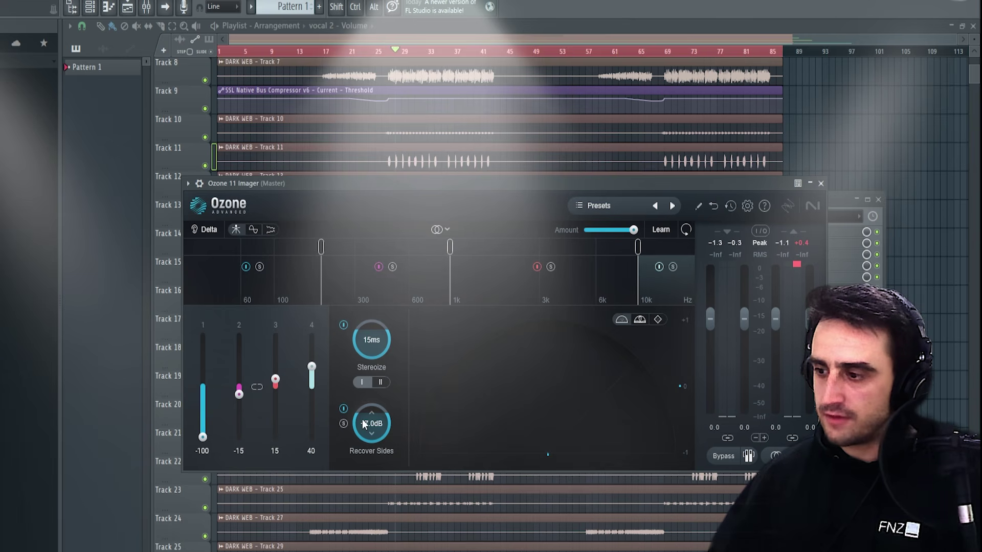
Switch off Recover Sides and Stereoize in Ozone 11 Imager, and turn both back on.
left_click(343, 409)
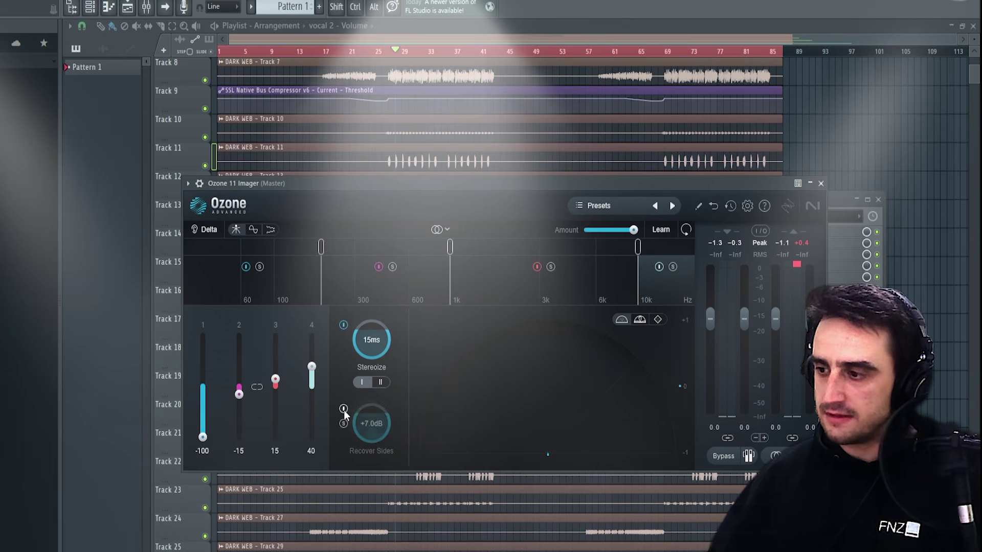
left_click(344, 325)
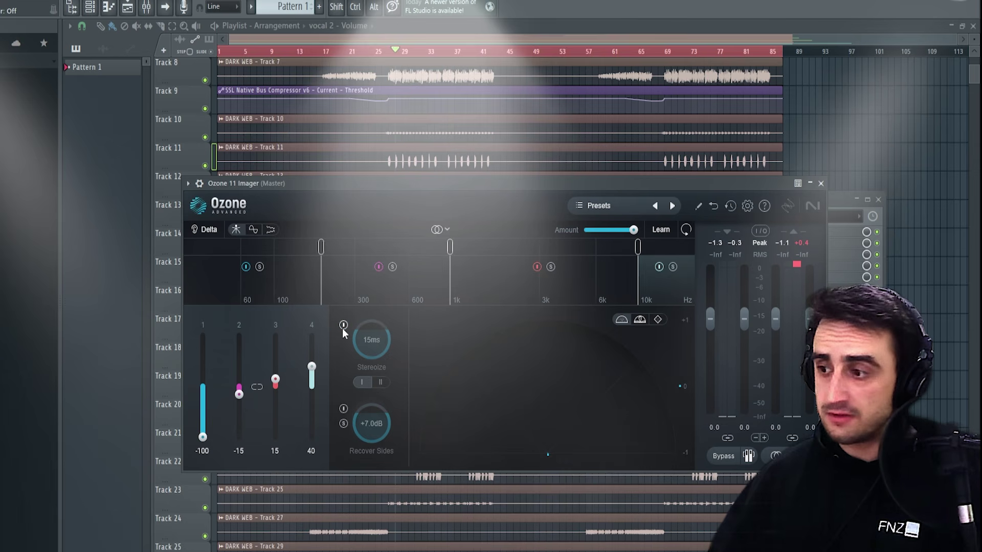
left_click(343, 326)
left_click(344, 409)
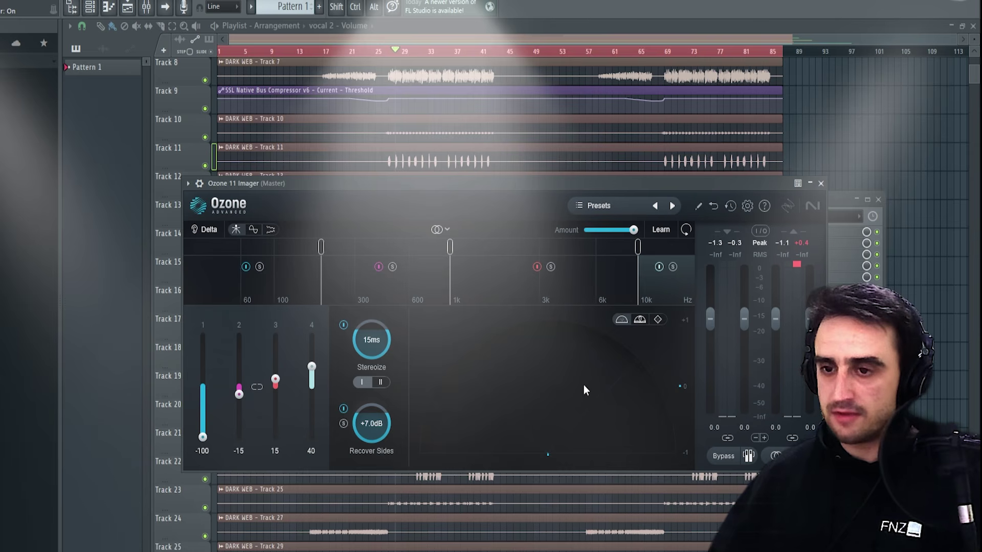
Inspect the three band crossover frequencies in Ozone 11 Imager and close the plugin.
mouse_move(321, 247)
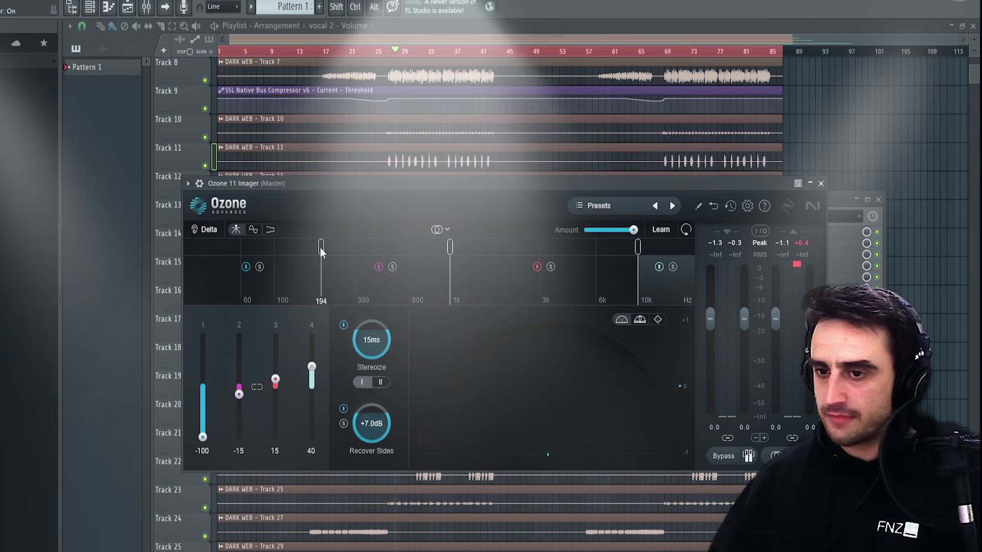
mouse_move(450, 247)
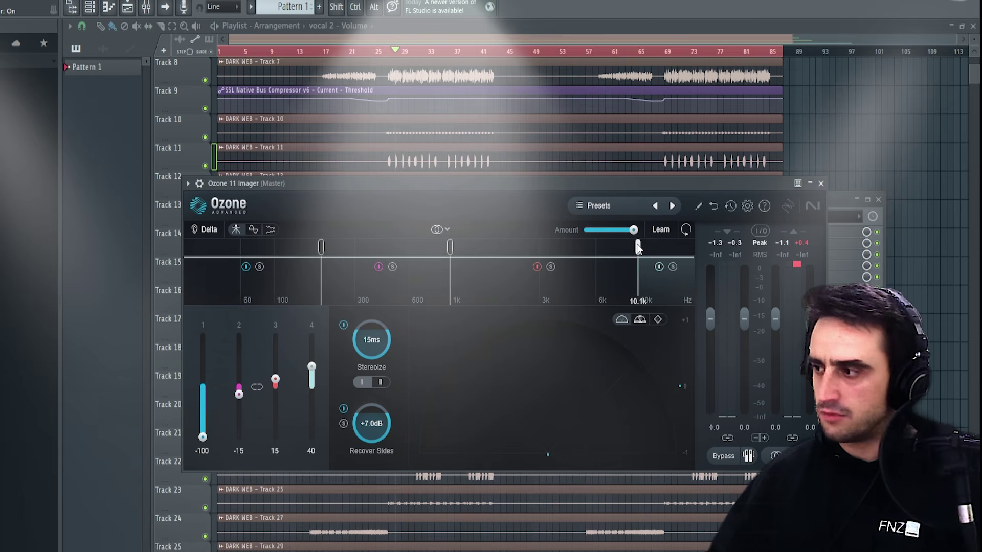
mouse_move(637, 245)
left_mouse_down()
mouse_move(663, 246)
mouse_move(637, 249)
left_mouse_up()
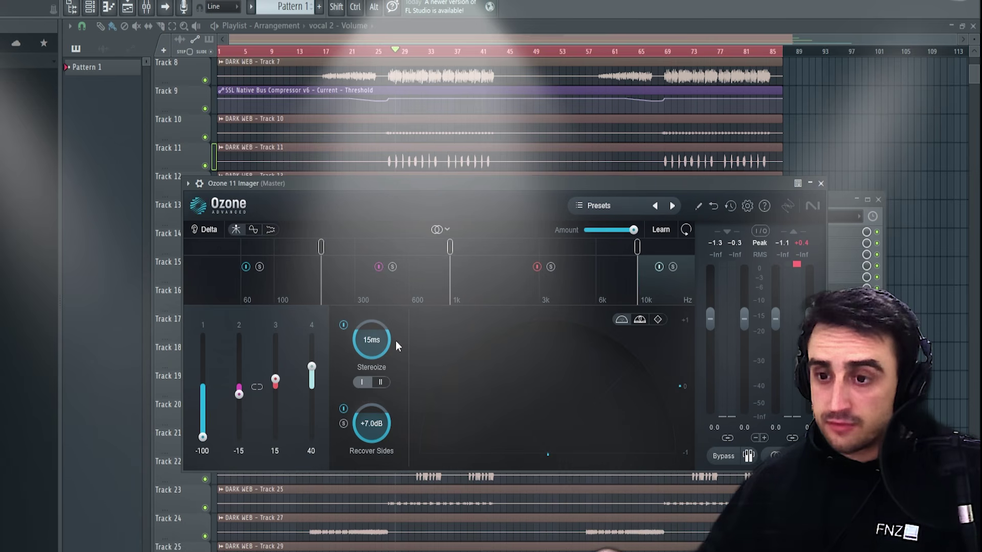
key("Escape")
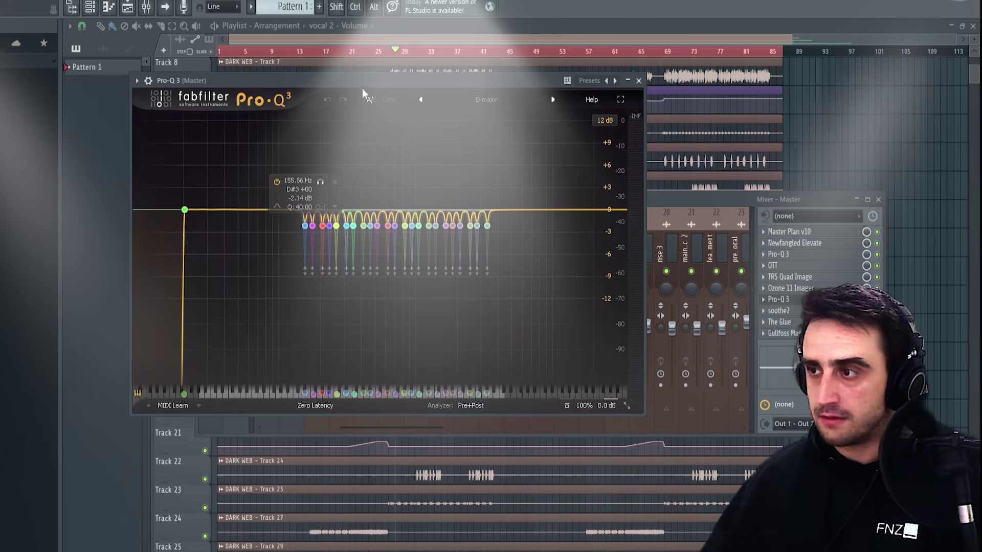
Move the second Pro-Q 3 window, holding the D-major preset, beside the plugin slots and select its lowest notch band.
left_click_drag(369, 83, 452, 109)
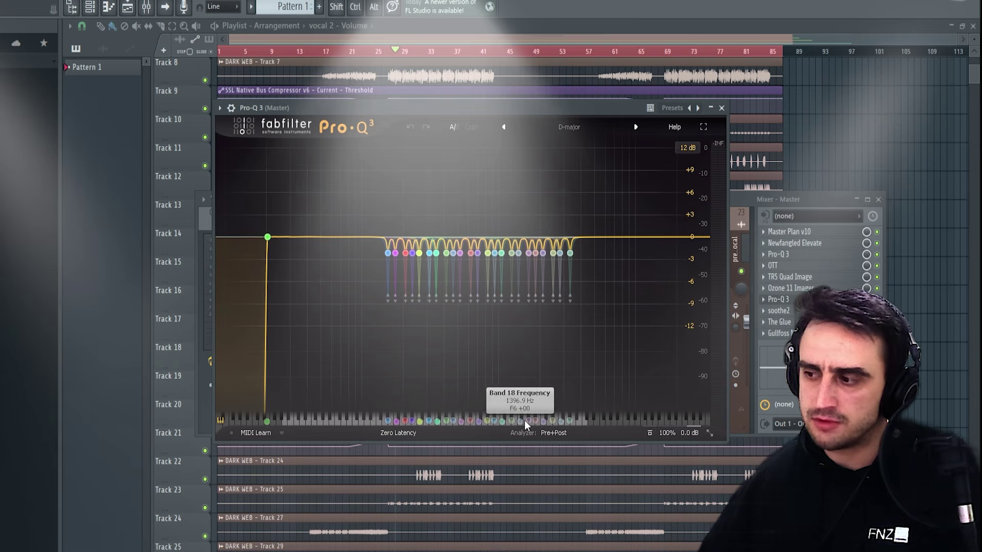
left_click(388, 421)
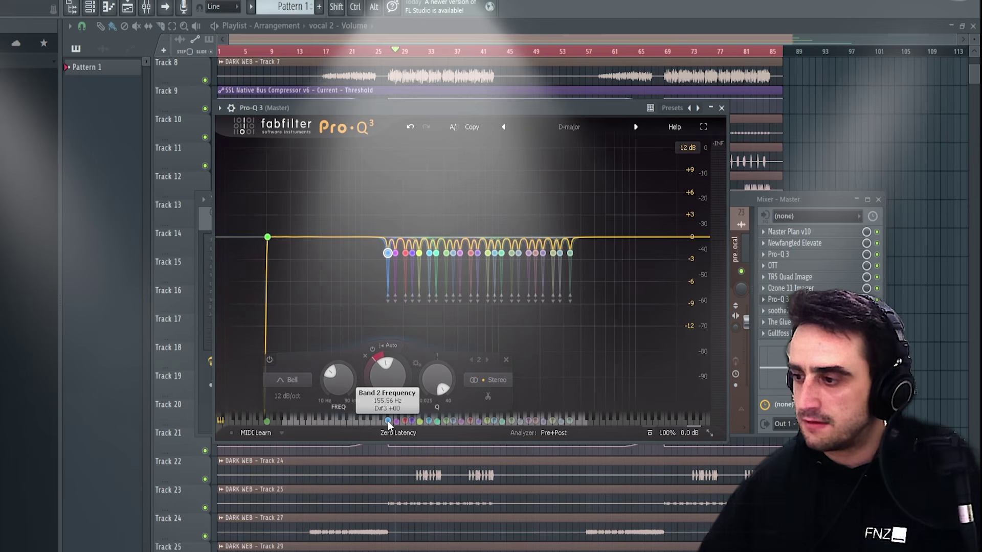
Delete the F7 notch band at 2793.8 Hz from the second Pro-Q 3.
left_click(559, 421)
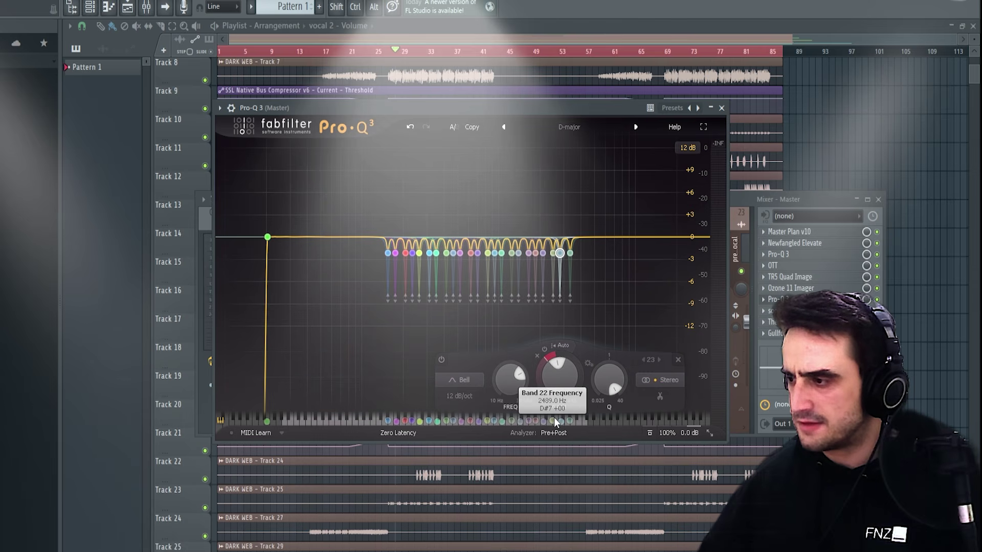
mouse_move(568, 246)
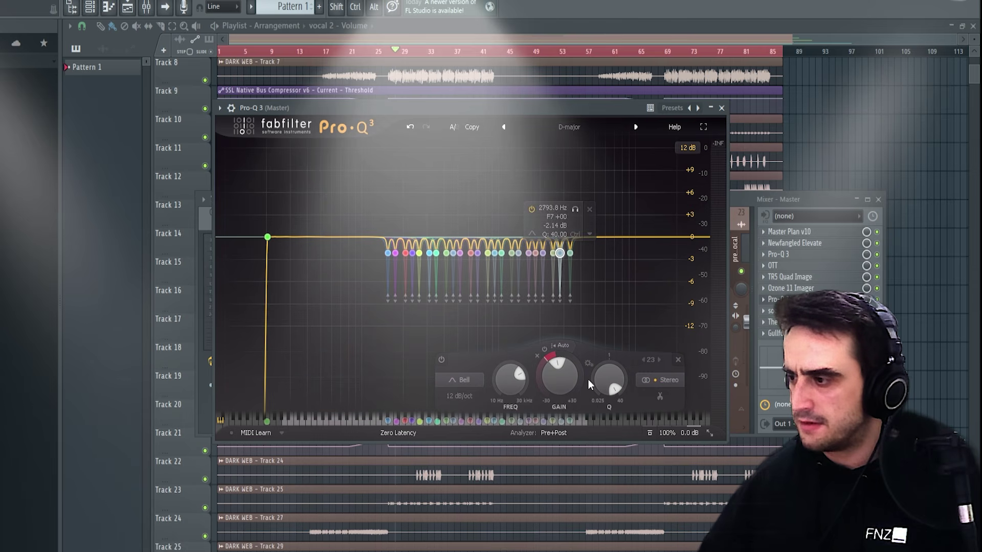
key("Delete")
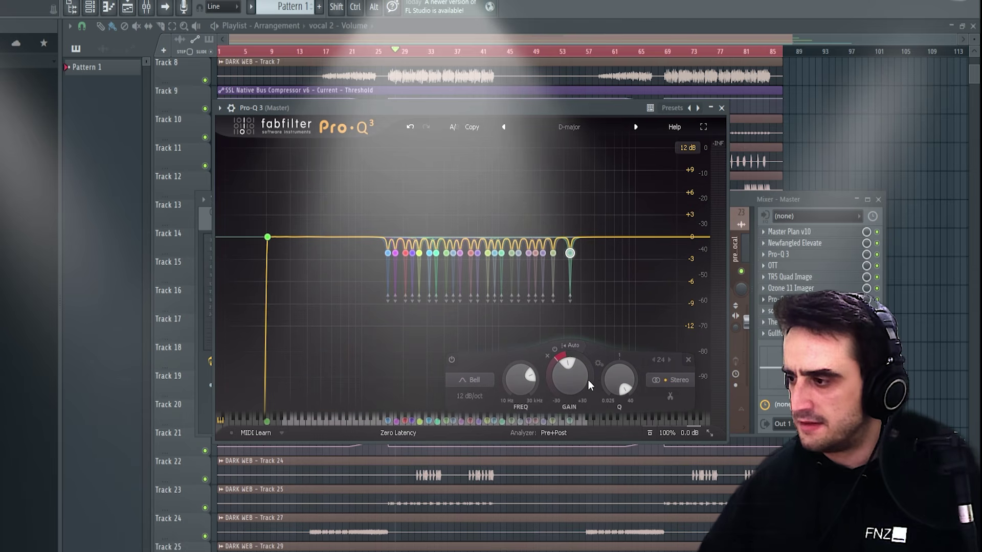
Recreate the bell band on F7 with a Q of 40, lowering its gain to match the neighbouring notches.
left_click(559, 422)
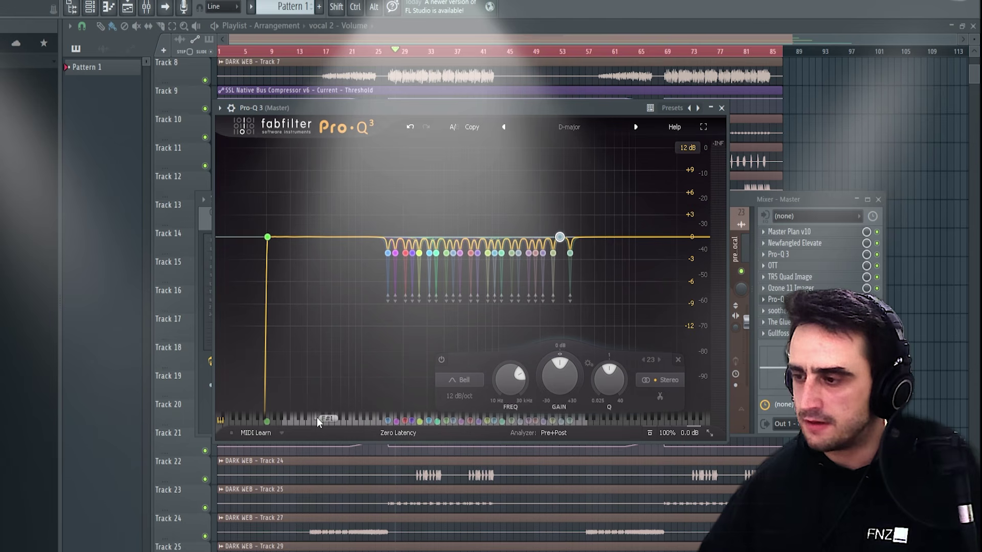
mouse_move(569, 251)
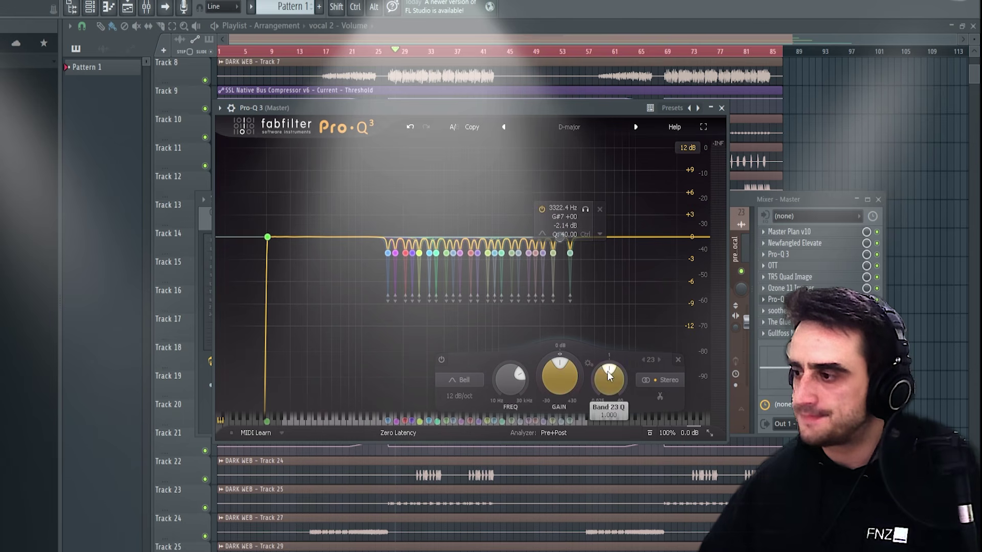
left_click_drag(560, 360, 616, 292)
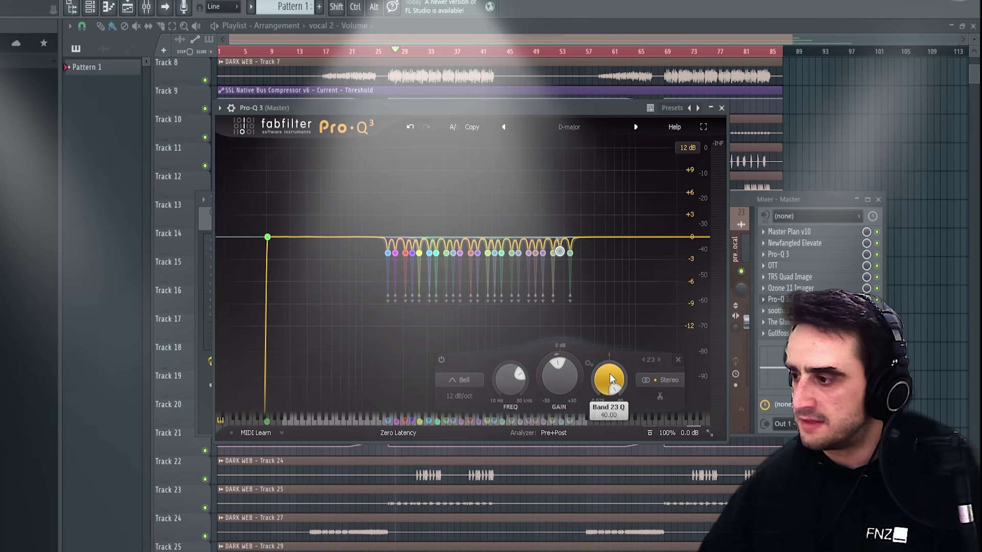
Lower the recreated band's dynamic range to match the neighbouring notches in the second Pro-Q 3, and close the plugin.
mouse_move(559, 372)
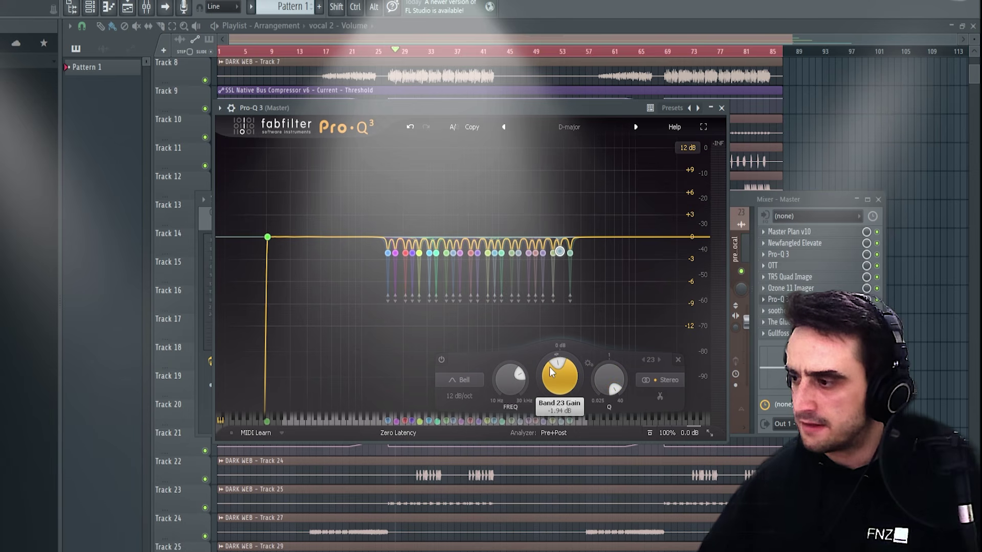
left_click_drag(549, 367, 539, 370)
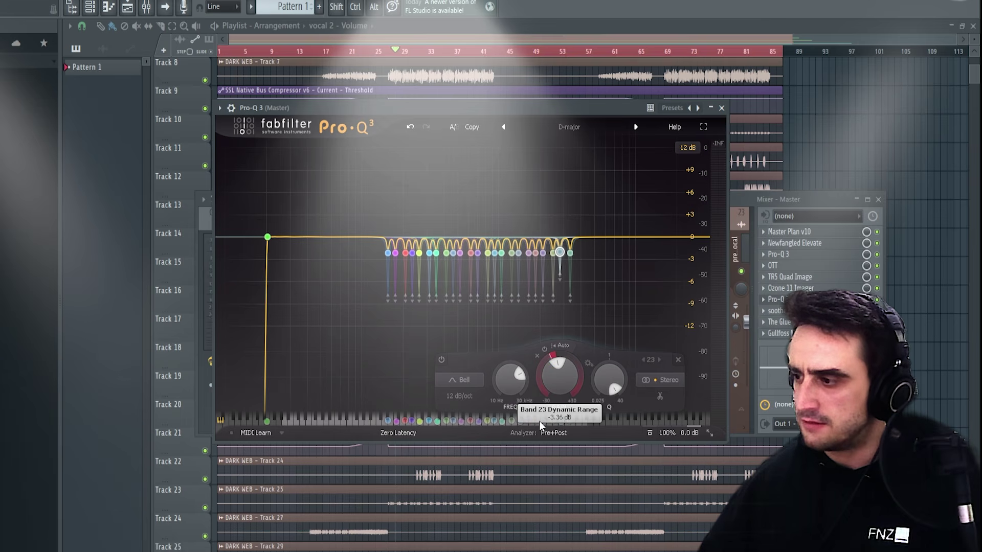
left_click_drag(539, 421, 552, 462)
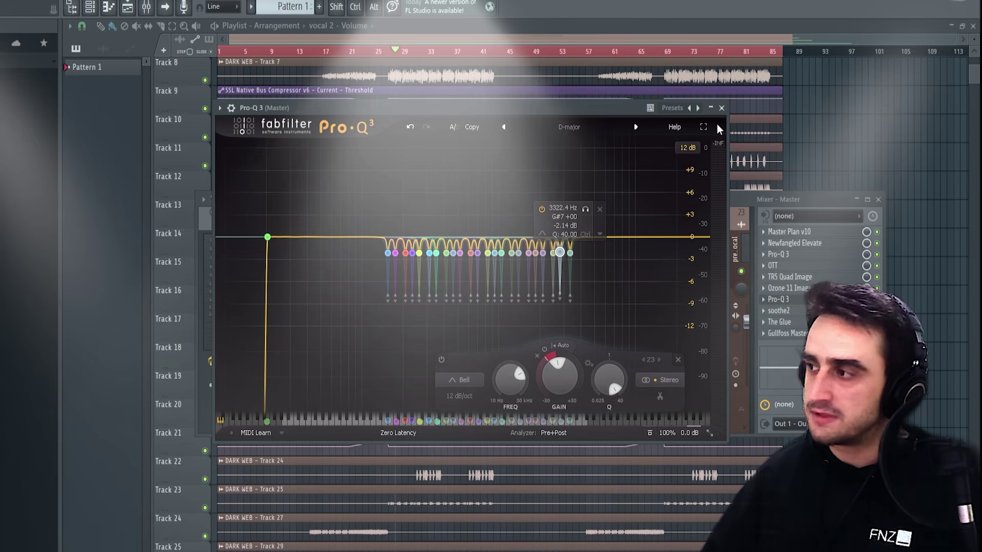
key("Escape")
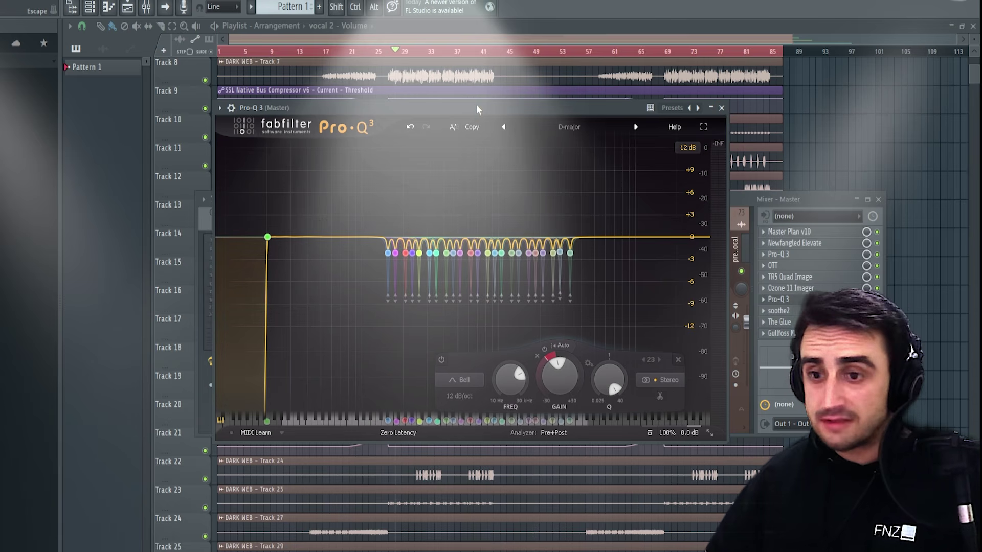
left_click(721, 108)
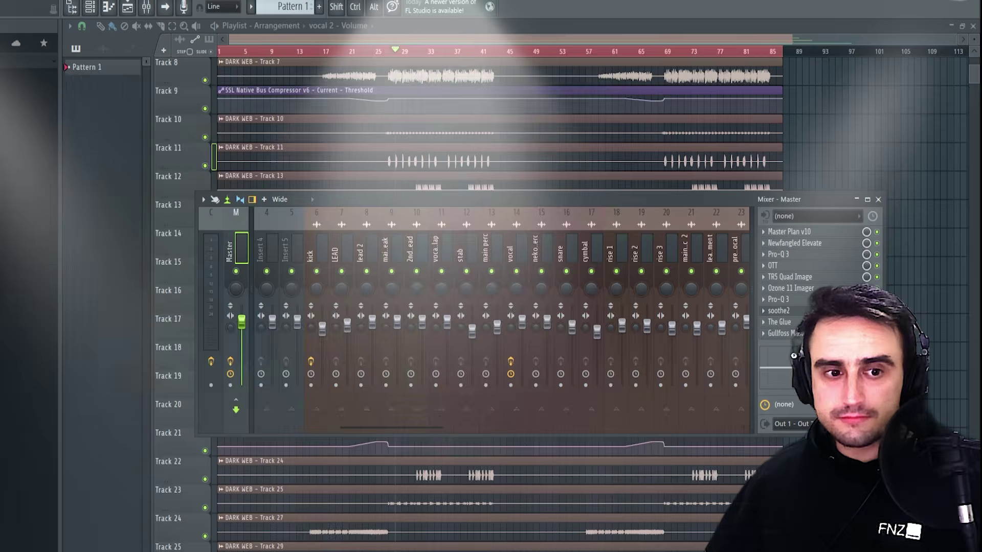
Open soothe2 from the Master chain and enlarge and reposition the mixer so its plugin slots stay accessible beside the plugin.
left_click(778, 310)
left_click_drag(424, 89, 463, 79)
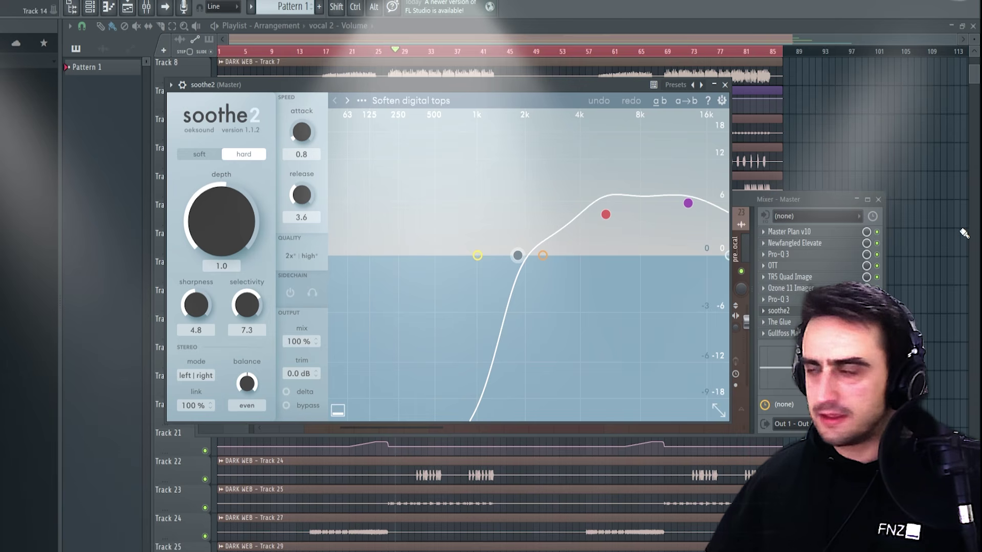
left_click_drag(883, 195, 957, 115)
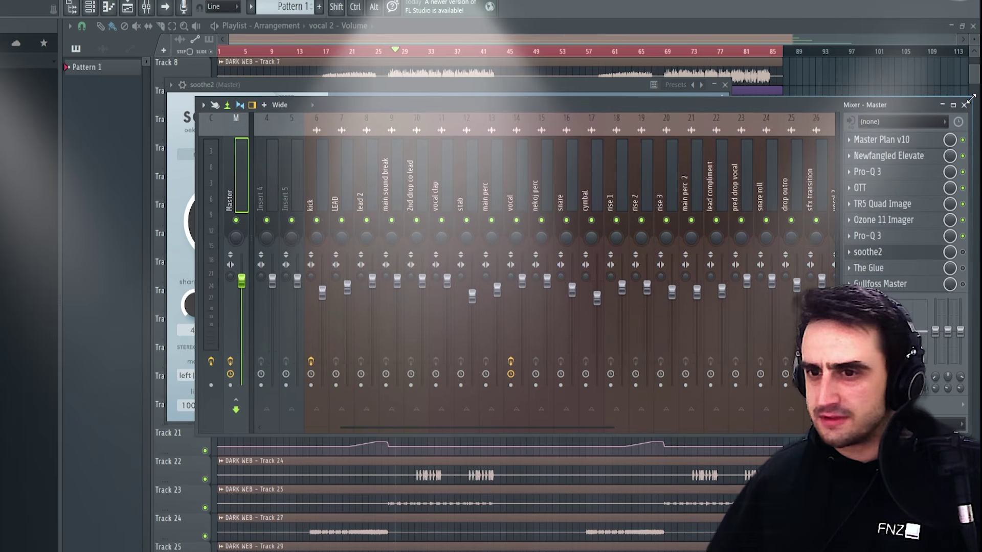
left_click(530, 82)
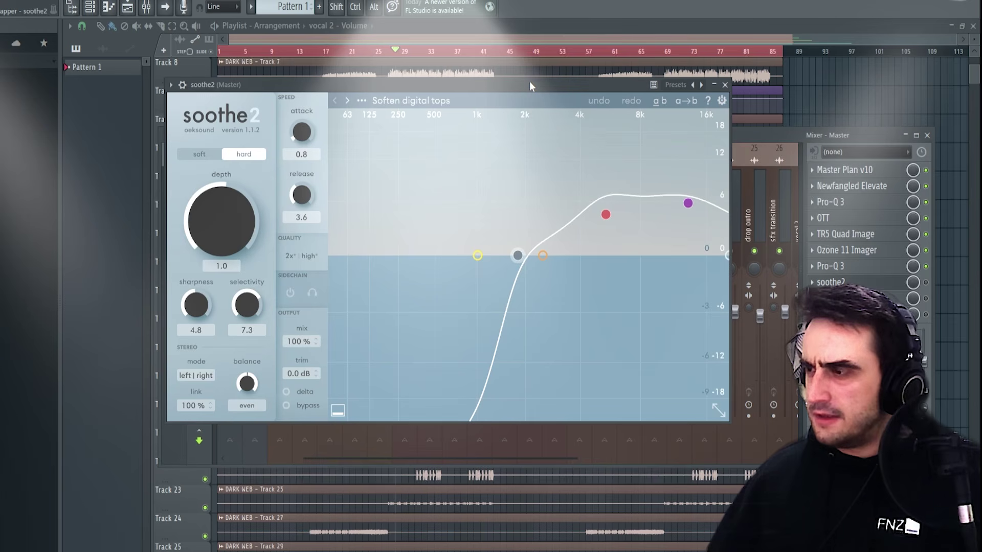
Inspect soothe2's preset list around Soften digital tops and its depth setting.
left_click(376, 100)
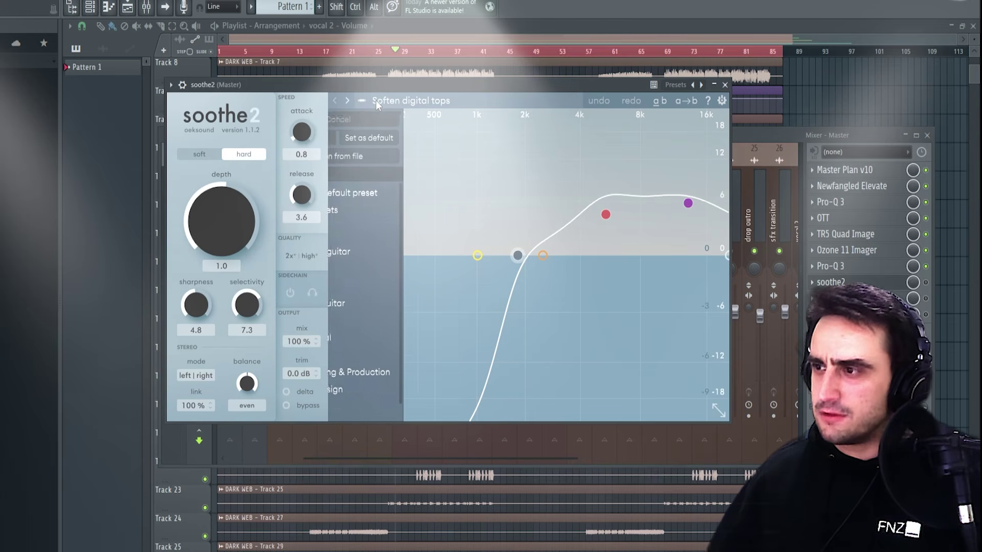
left_click(404, 102)
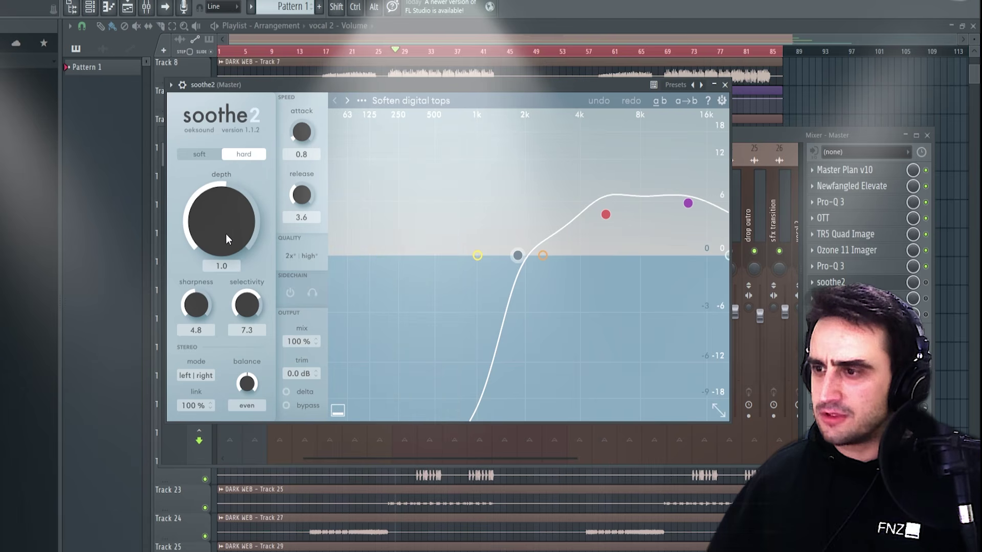
left_click_drag(214, 213, 218, 213)
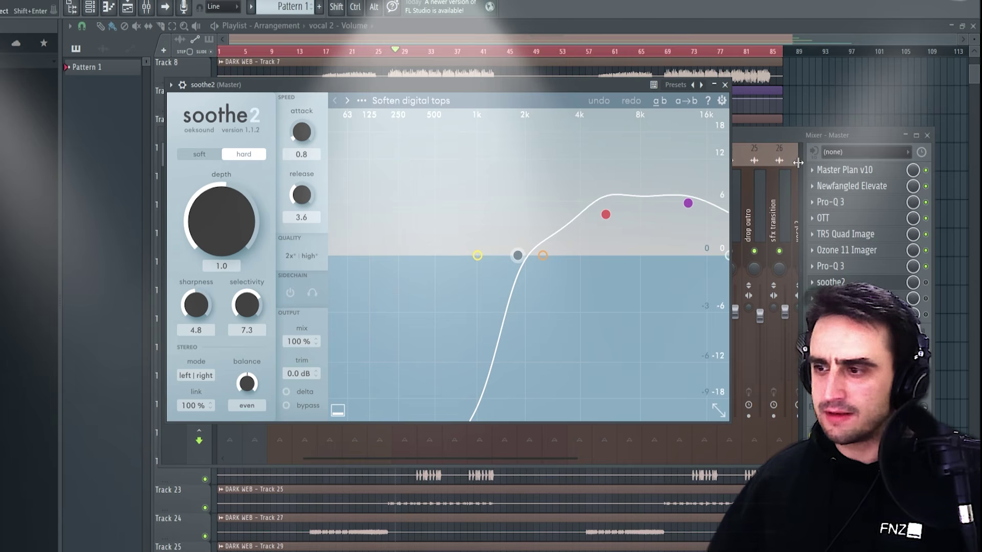
Enable soothe2 on the Master and play the drop to hear its effect.
key("Escape")
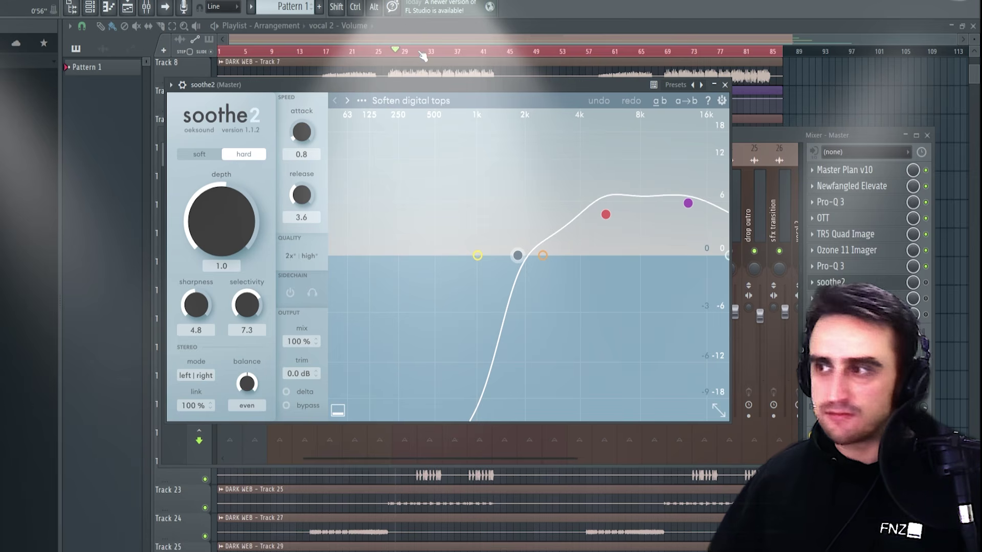
left_click(926, 283)
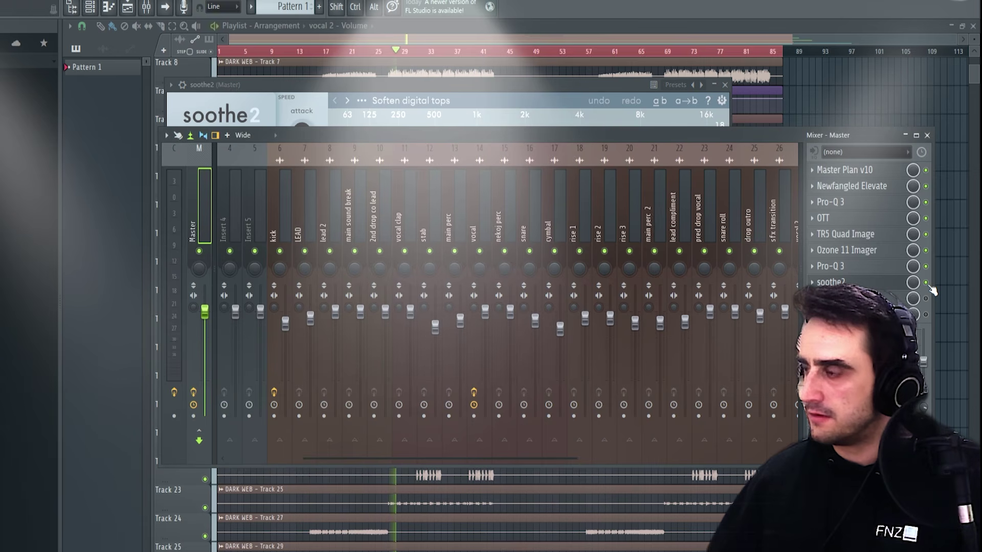
key("space")
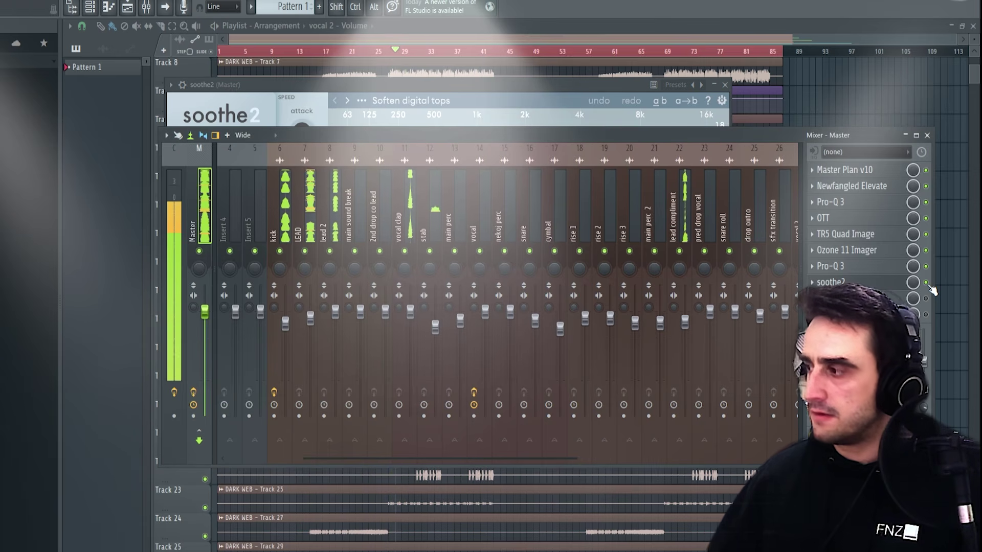
Reselect the Master track, open The Glue from its chain, and move the plugin window clear of the plugin slots.
left_click(179, 201)
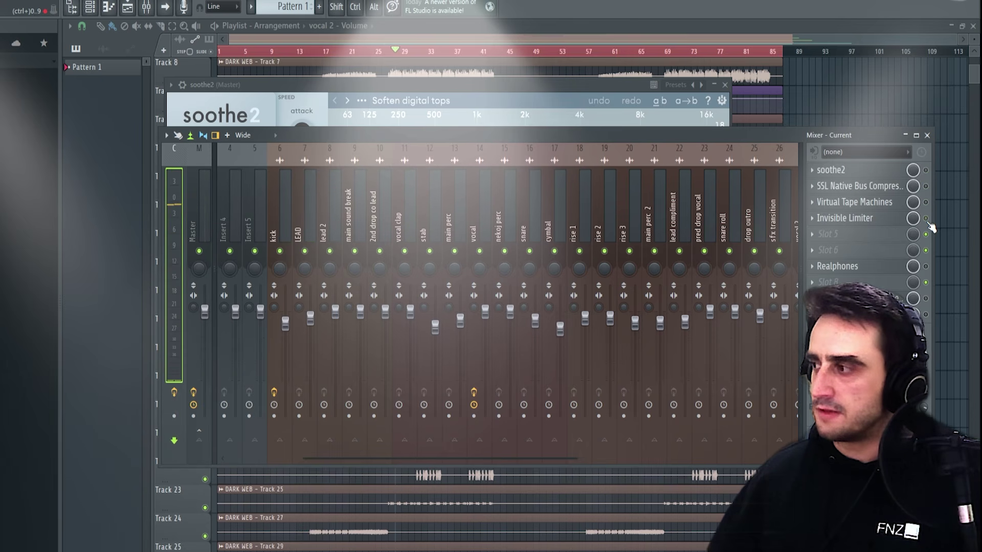
left_click(199, 204)
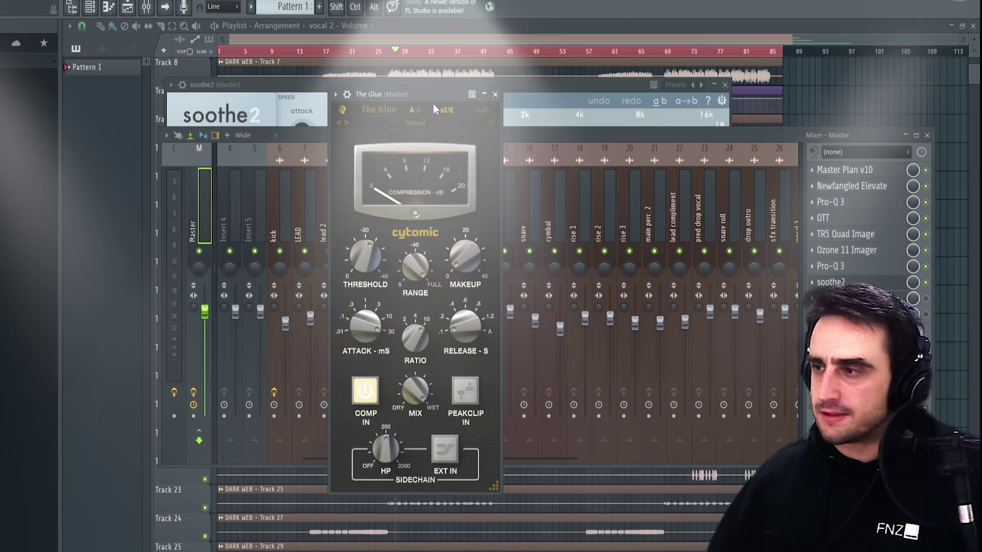
left_click_drag(434, 103, 496, 102)
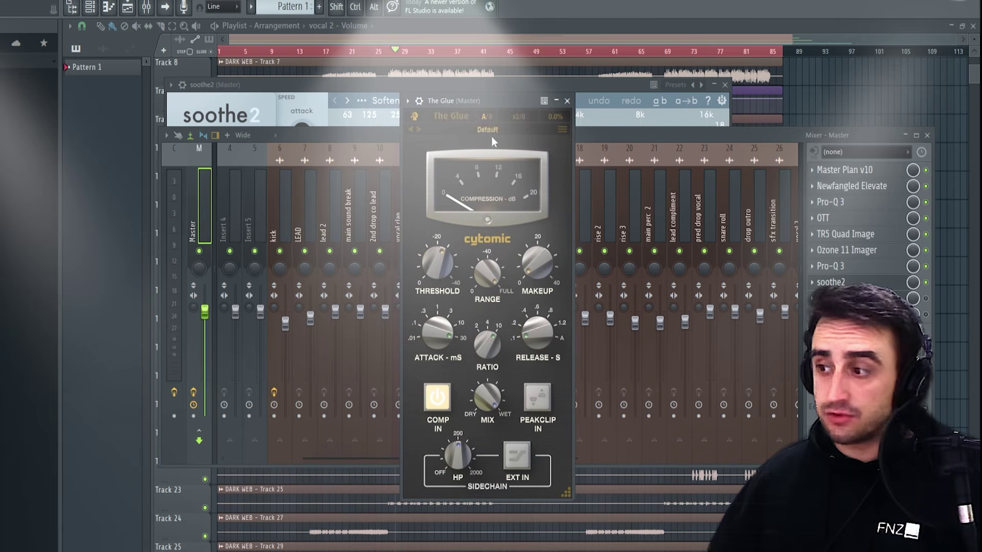
Play the drop while toggling The Glue to compare the sound, leaving it enabled on the Master.
mouse_move(441, 274)
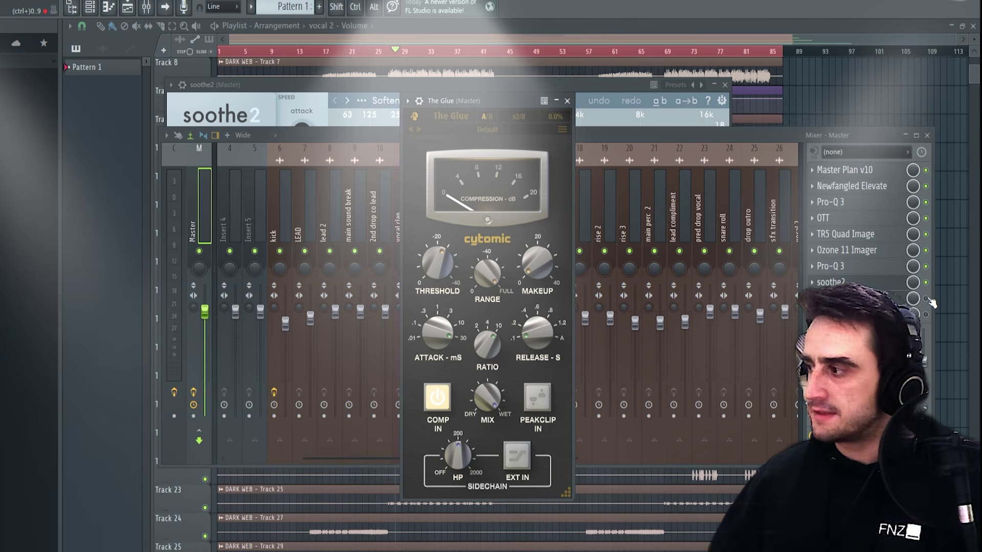
key("space")
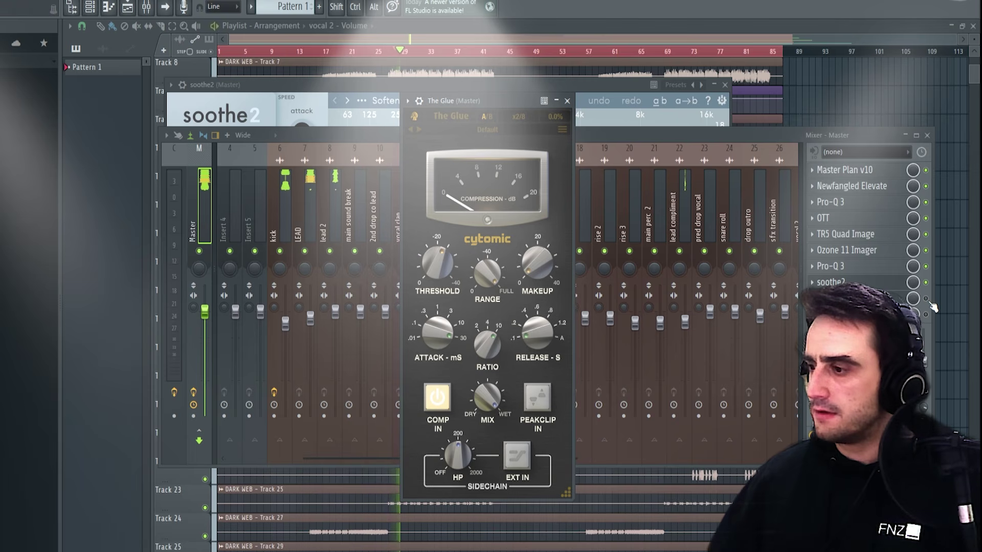
left_click(931, 303)
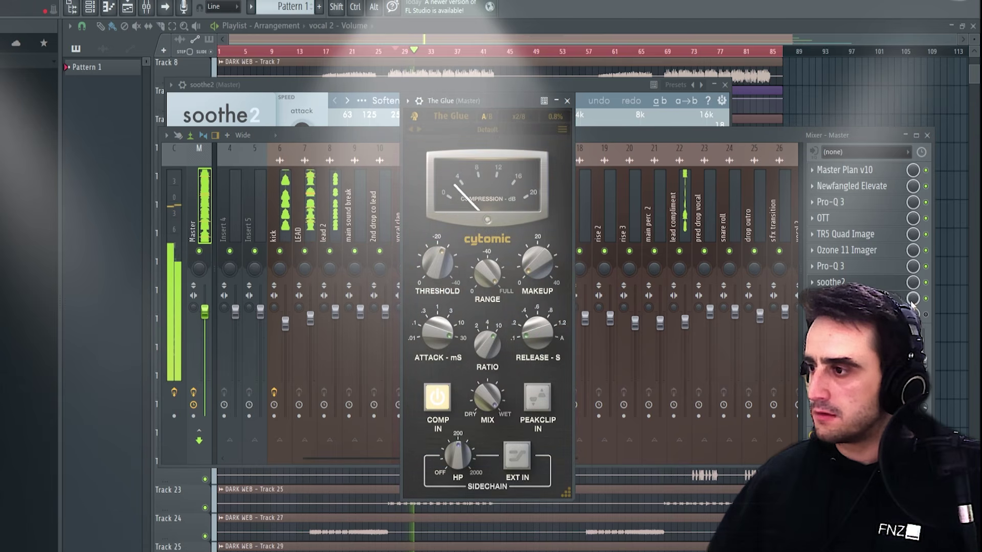
left_click(933, 305)
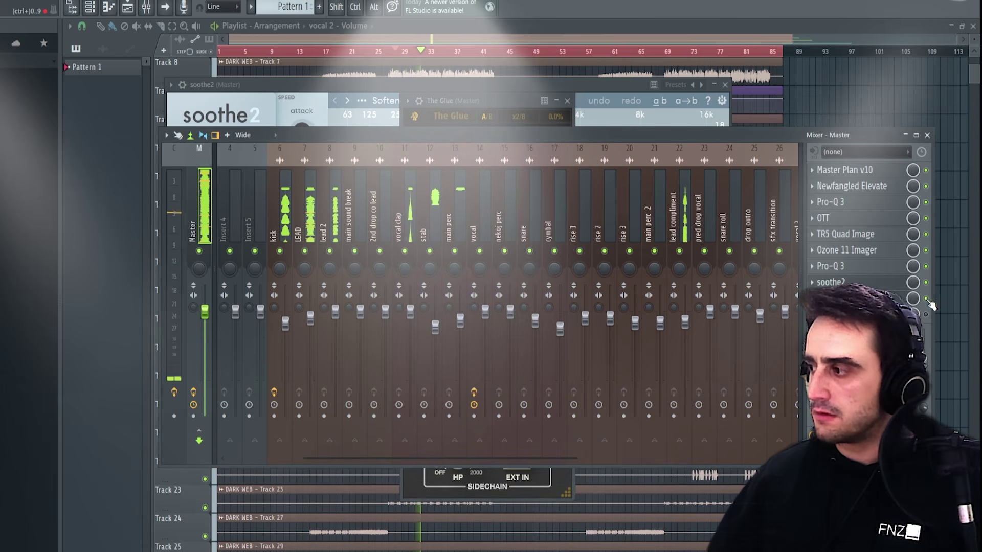
Inspect The Glue's attack, ratio, sidechain high-pass and threshold settings.
left_click(483, 120)
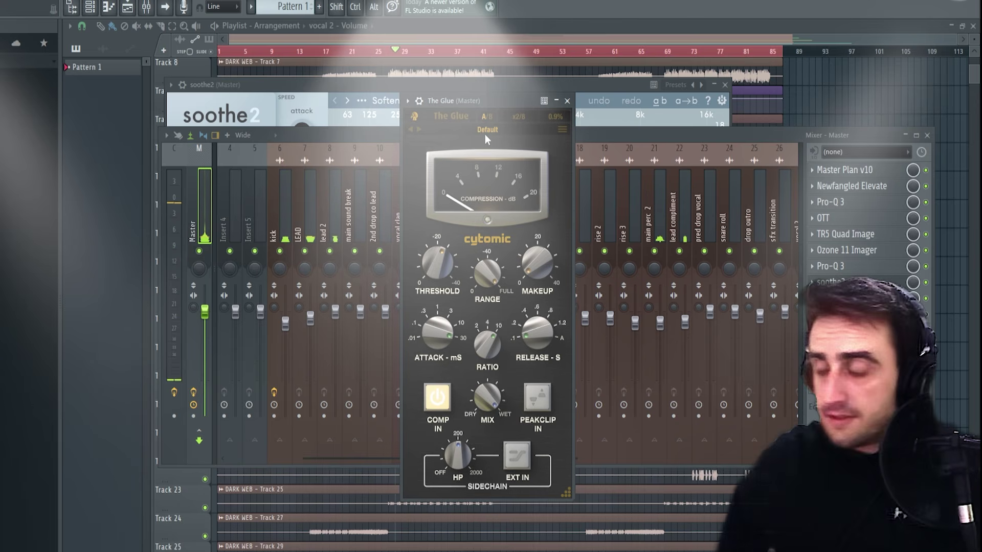
mouse_move(434, 342)
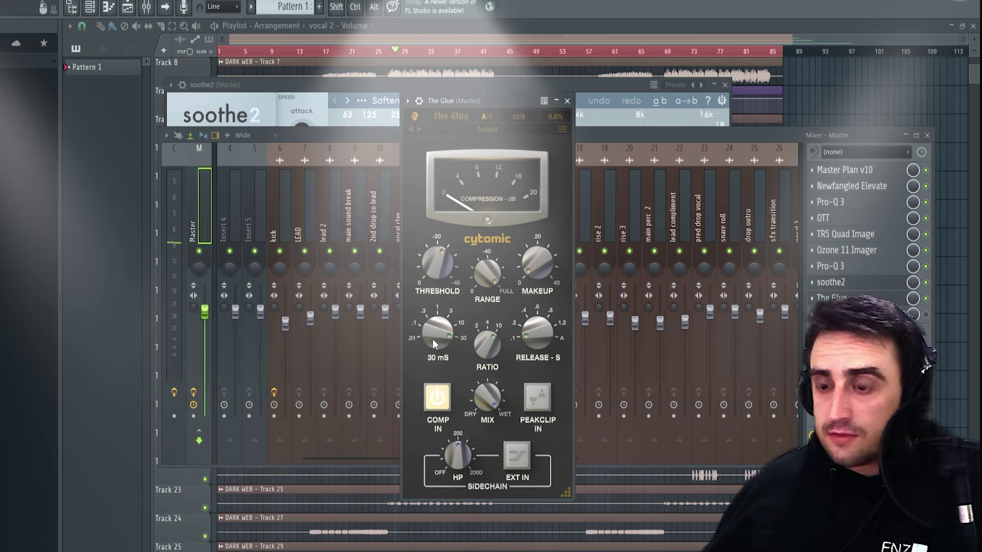
mouse_move(500, 332)
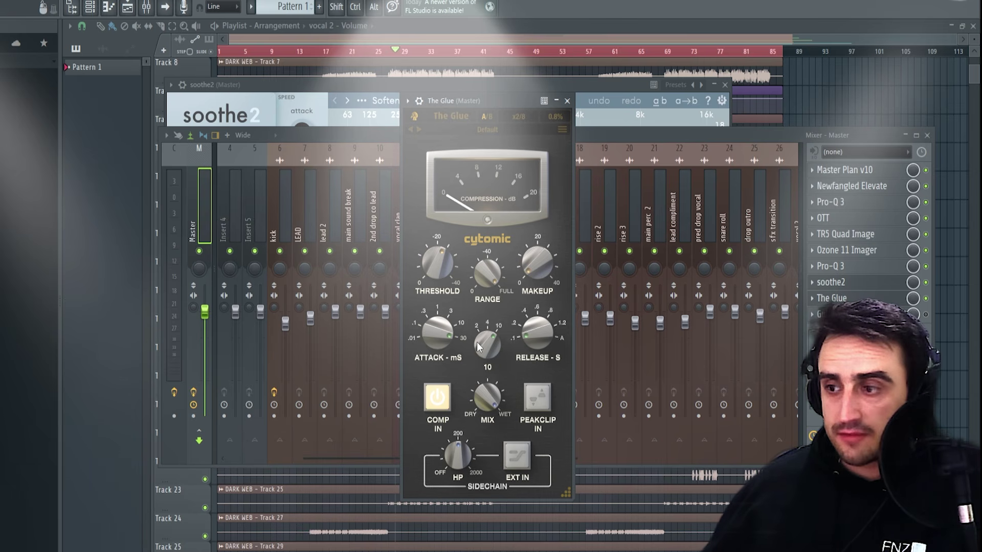
mouse_move(473, 462)
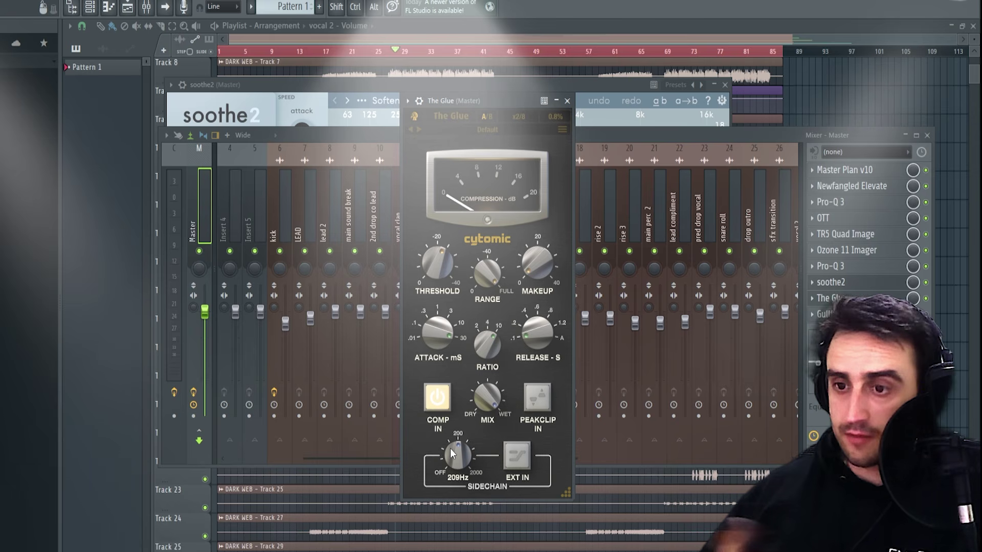
mouse_move(426, 266)
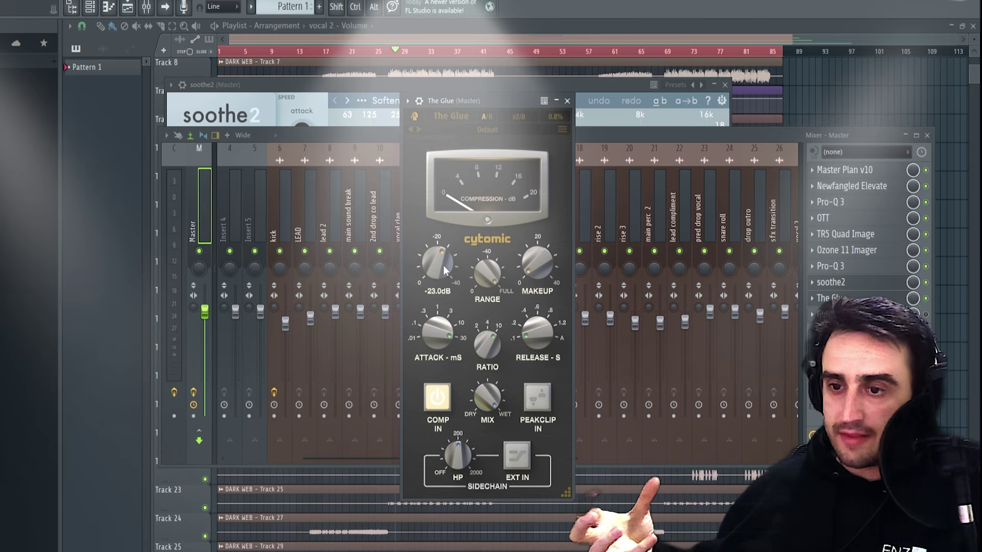
Play the drop in short passes to watch The Glue's compression meter, check its makeup setting, and close the plugin.
key("space")
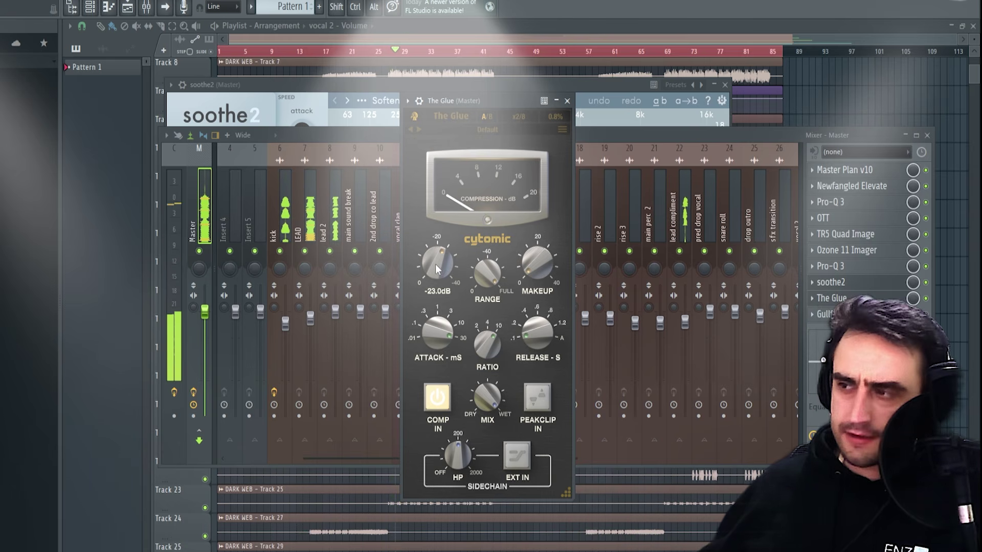
key("space")
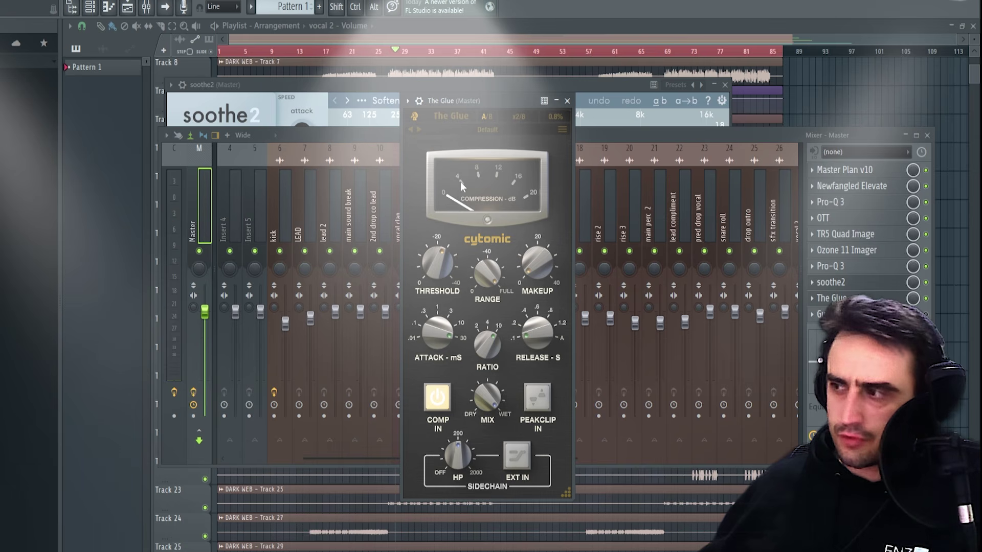
key("space")
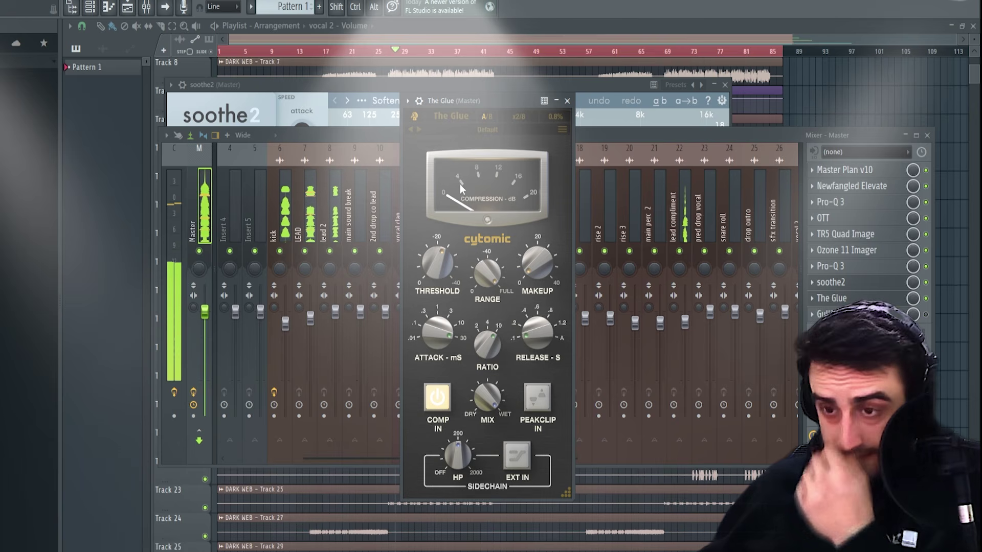
key("space")
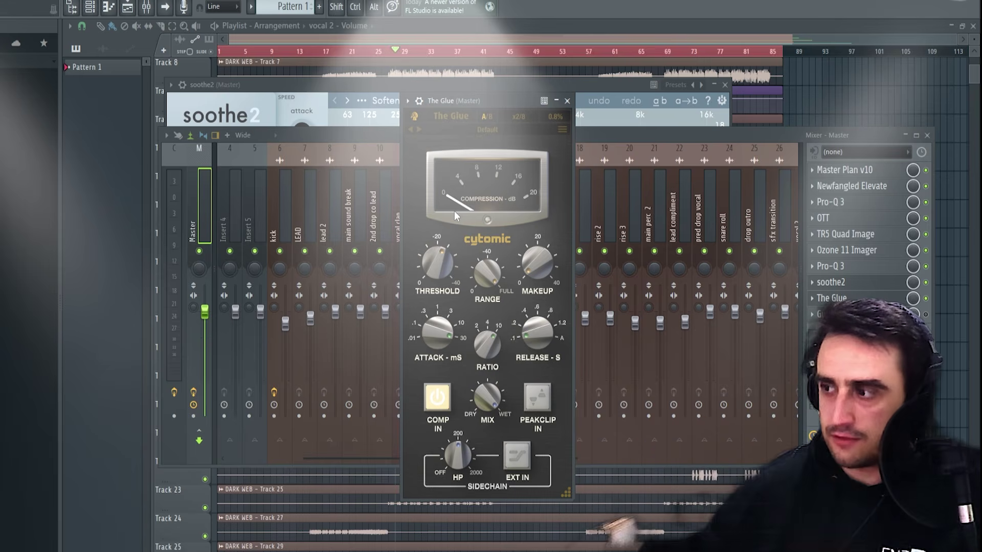
mouse_move(536, 272)
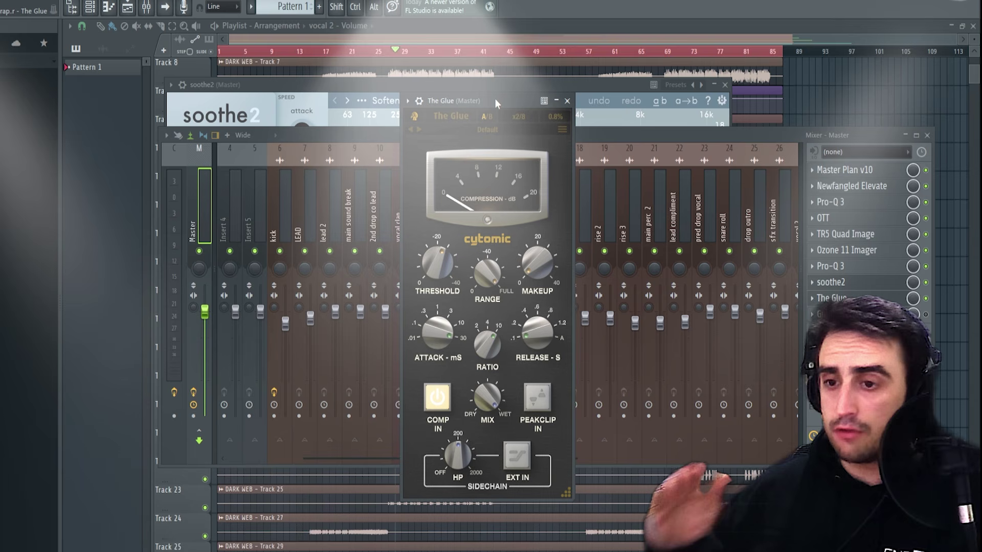
left_click(566, 101)
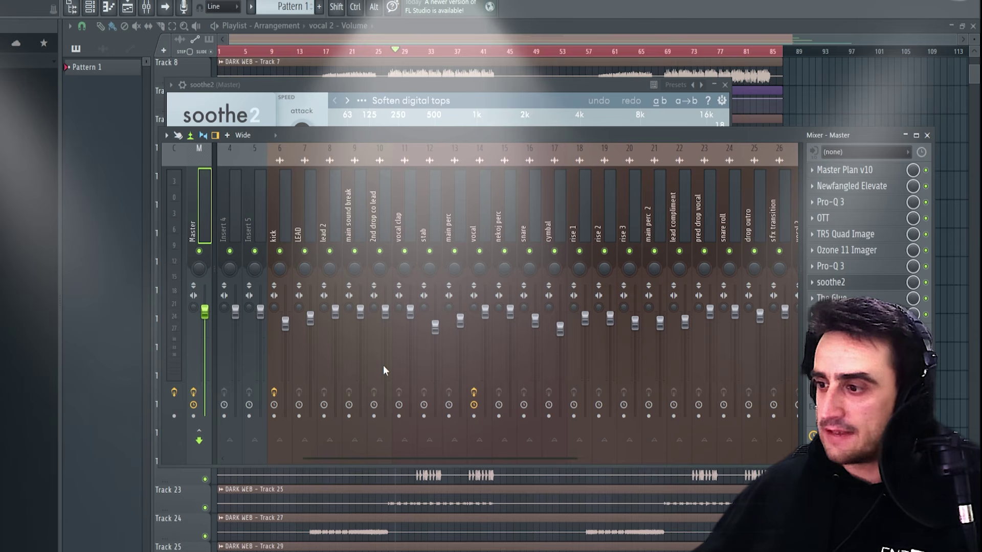
Close soothe2 and place the Gullfoss Master window beside the plugin slots, playing the track to watch its response.
left_click_drag(492, 112, 340, 160)
left_click(724, 85)
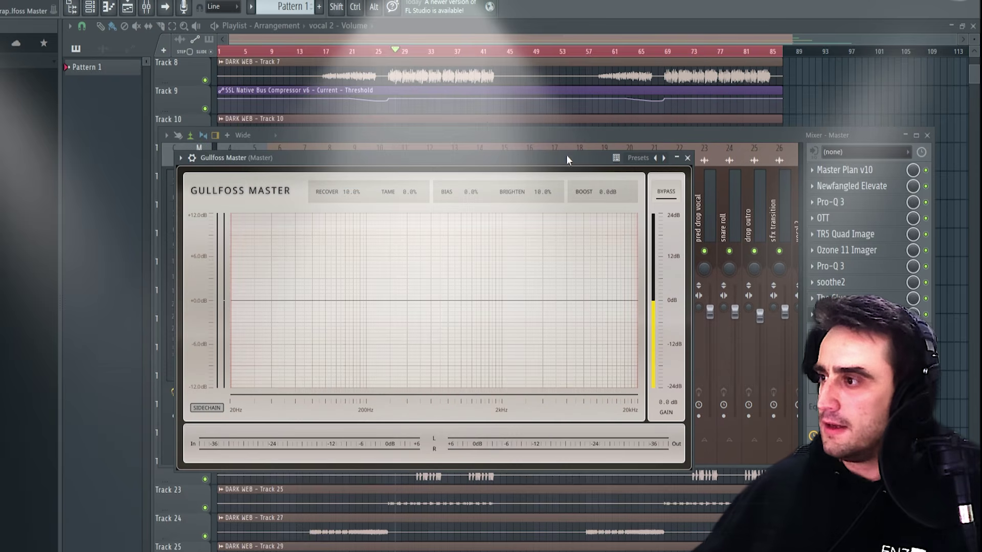
left_click_drag(566, 156, 621, 135)
left_click_drag(514, 132, 496, 117)
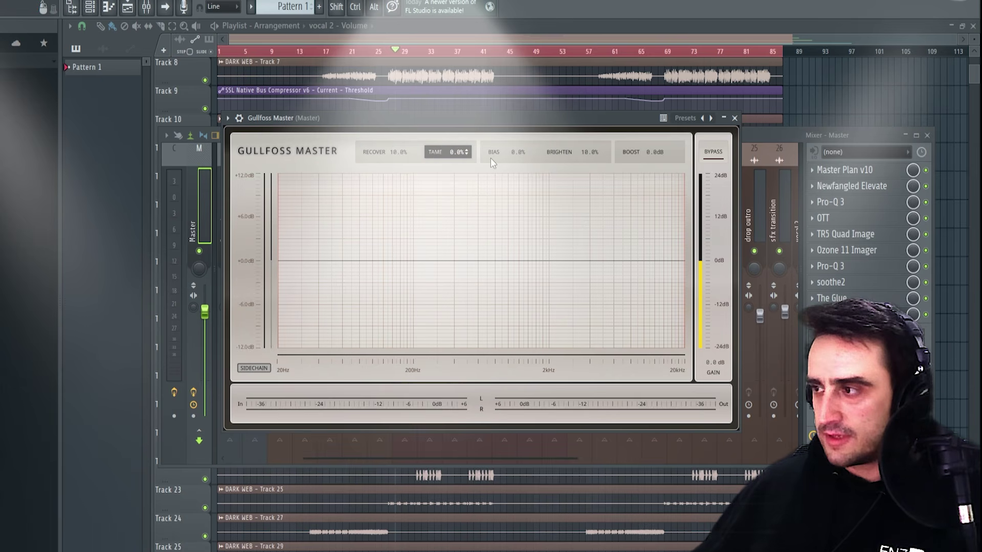
key("space")
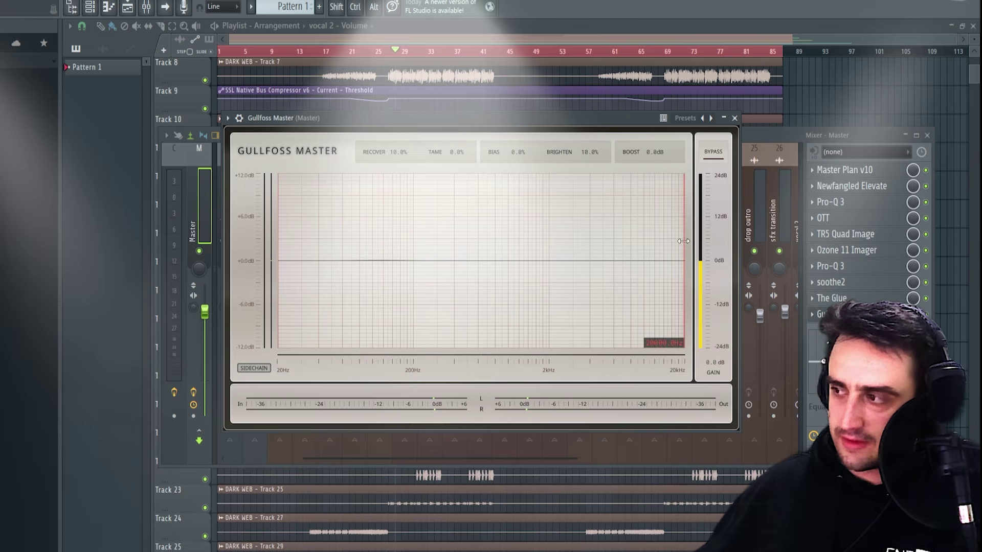
Close Gullfoss Master and switch to the Current mixer track, placing its soothe2 window clear of the plugin slots.
left_click(735, 118)
left_click(171, 218)
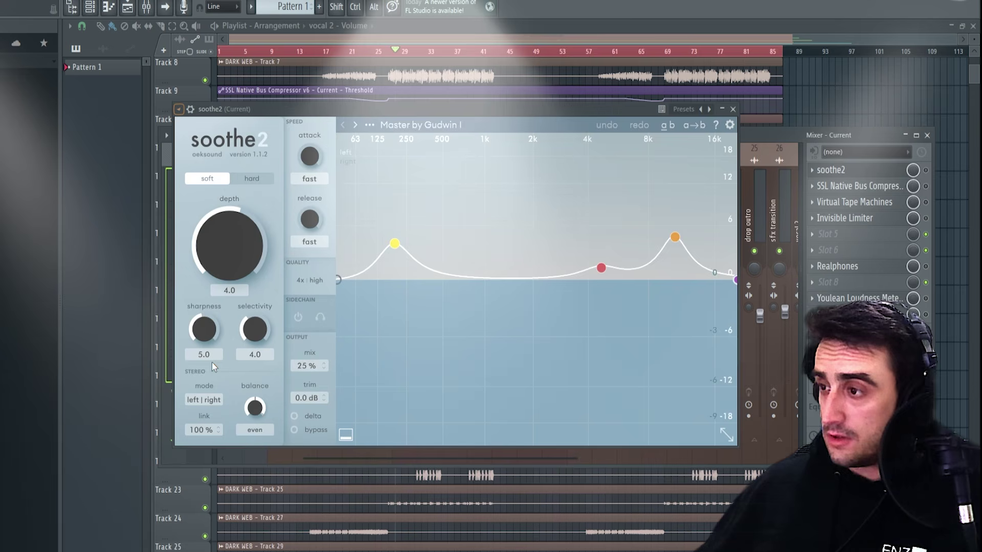
left_click_drag(478, 115, 487, 109)
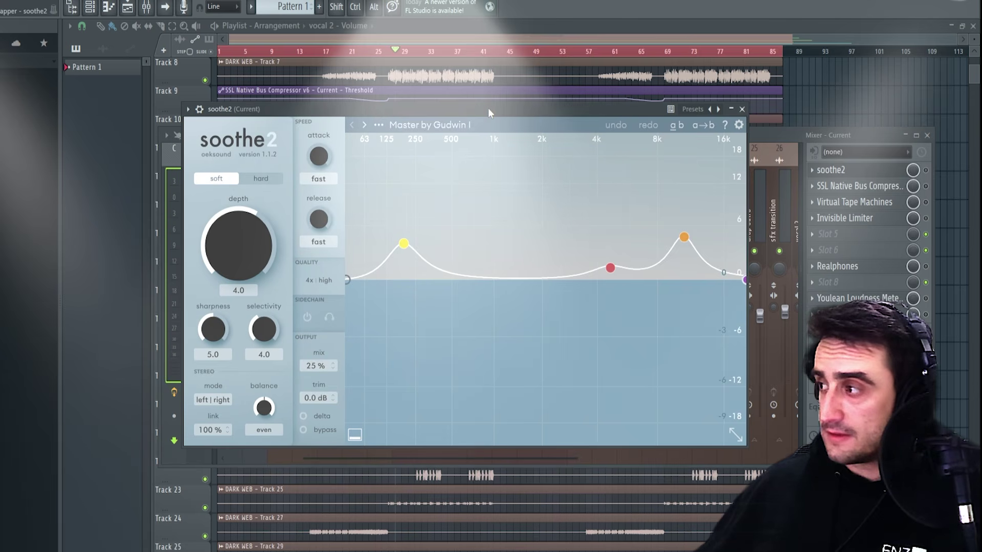
Enable soothe2 on the Current track, play the drop to watch its processing, and close the plugin.
left_click(402, 126)
left_click(402, 127)
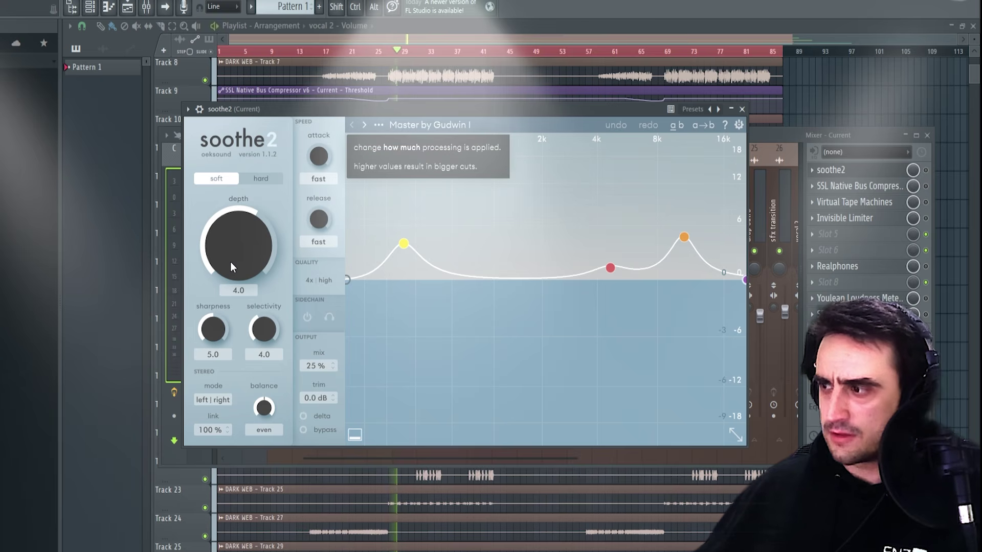
left_click(867, 174)
left_click(866, 174)
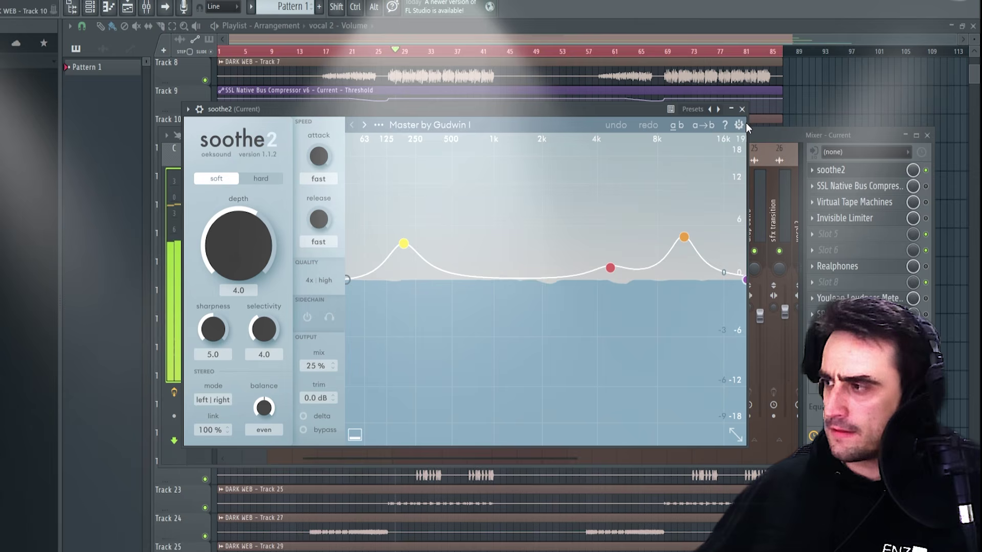
left_click(742, 109)
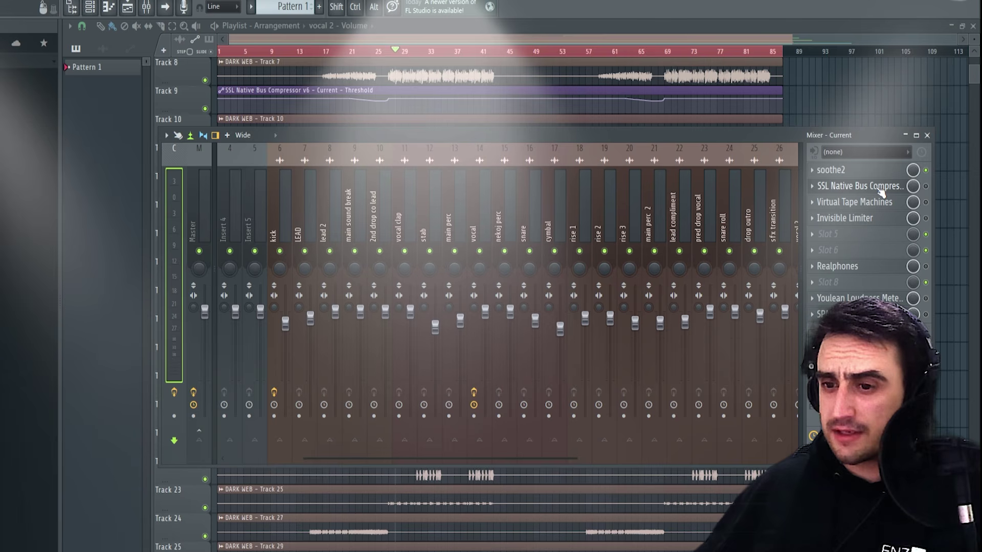
Enable SSL Native Bus Compressor on the Current track and play a short pass of the drop.
key("space")
left_click(925, 187)
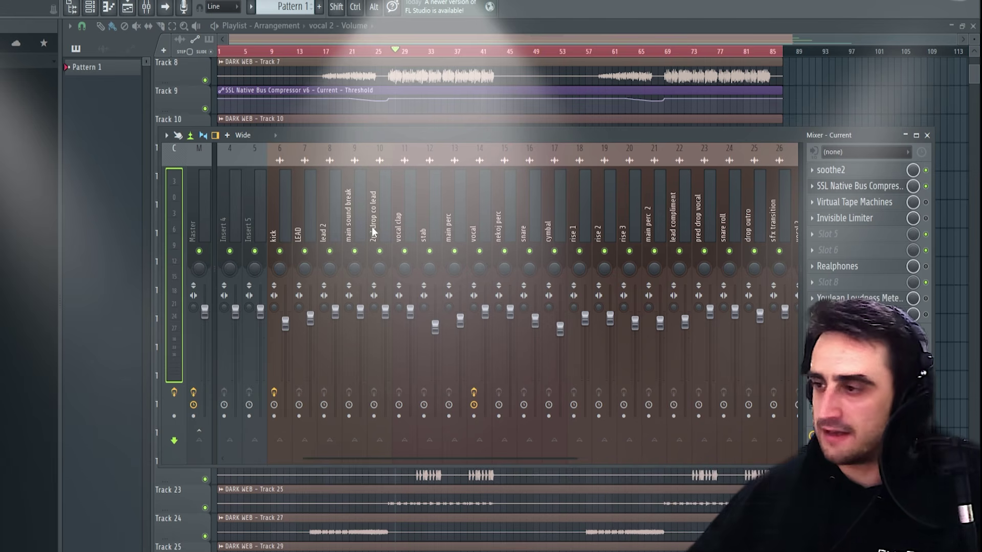
key("space")
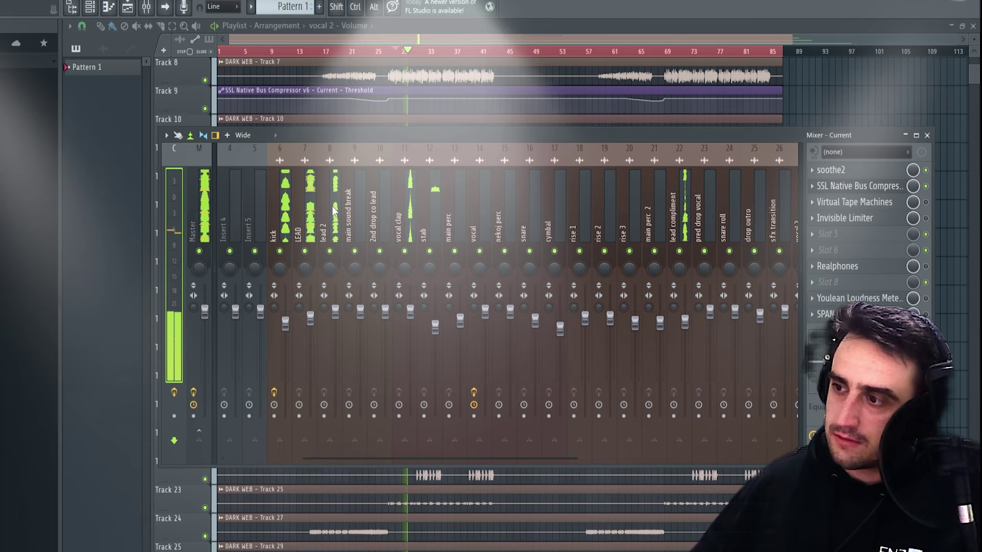
key("space")
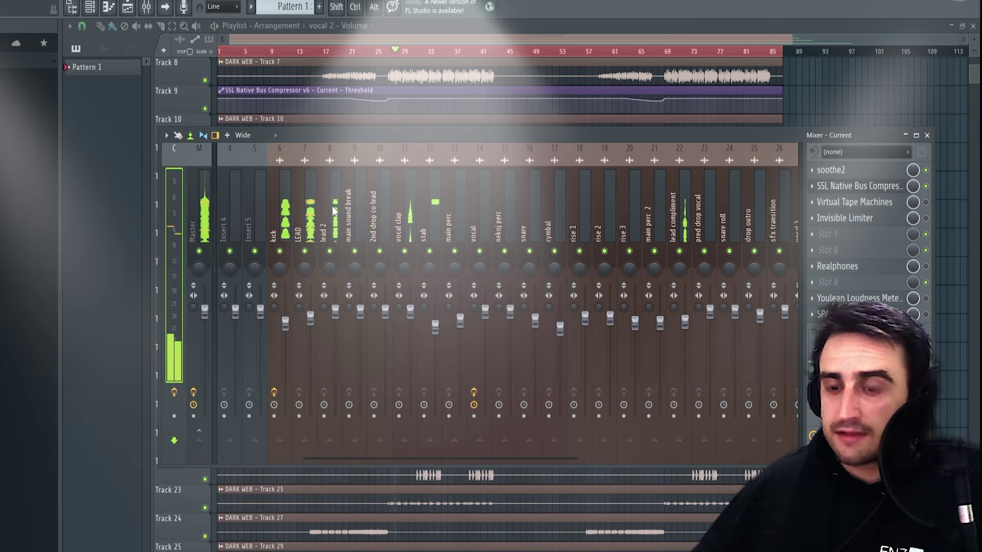
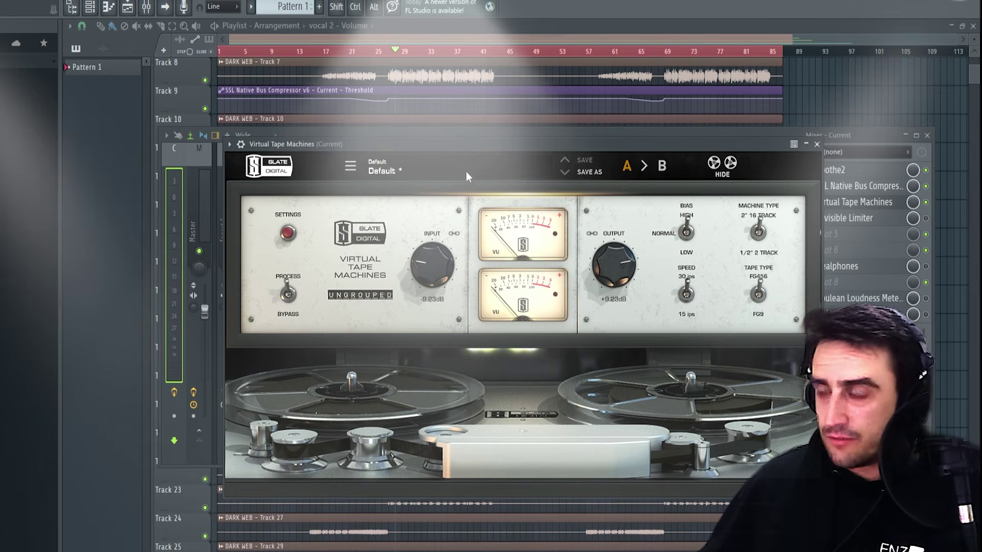
Move the Virtual Tape Machines window higher and play the drop to watch its VU meters.
left_click_drag(477, 145, 477, 125)
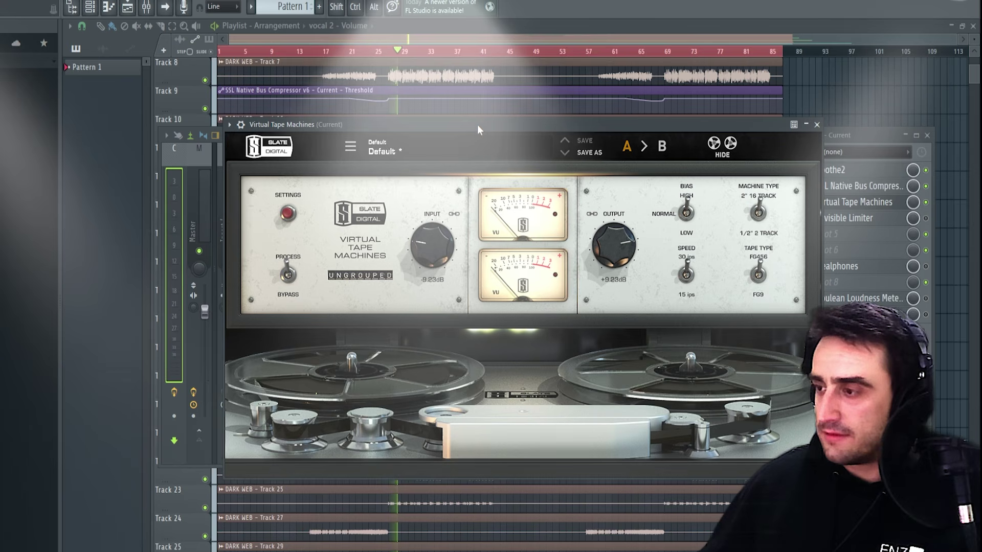
key("space")
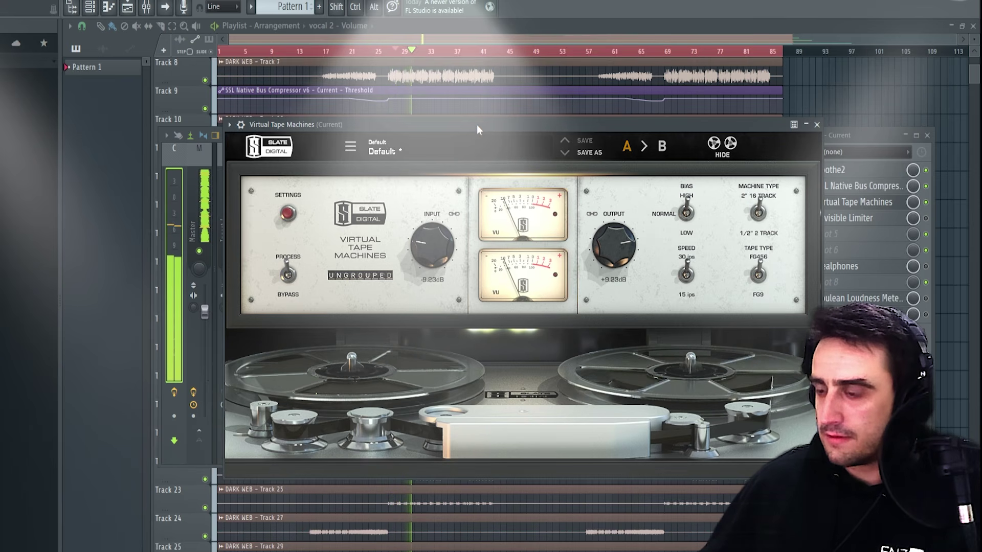
key("space")
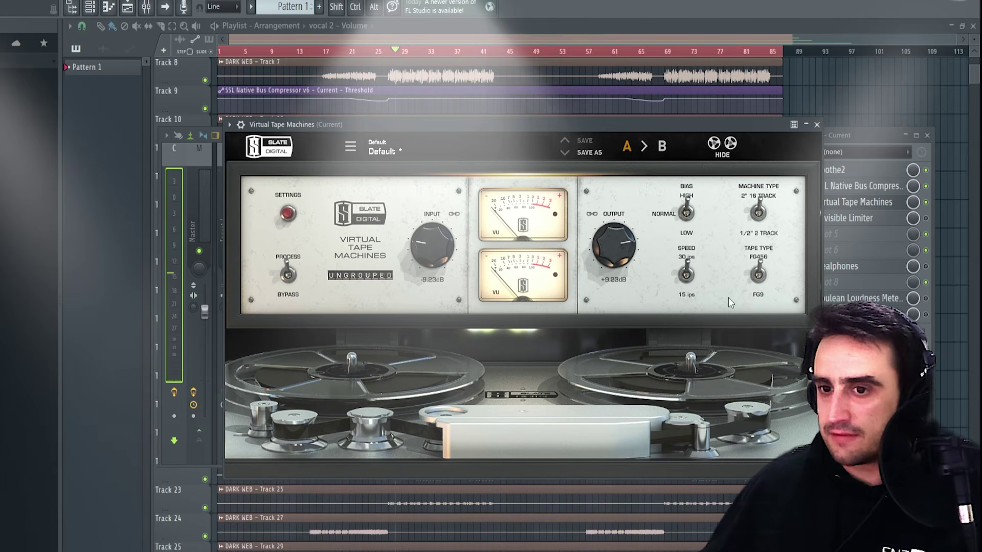
Compare the FG9 and FG456 tape types during playback, leaving FG456 selected, and close Virtual Tape Machines.
key("space")
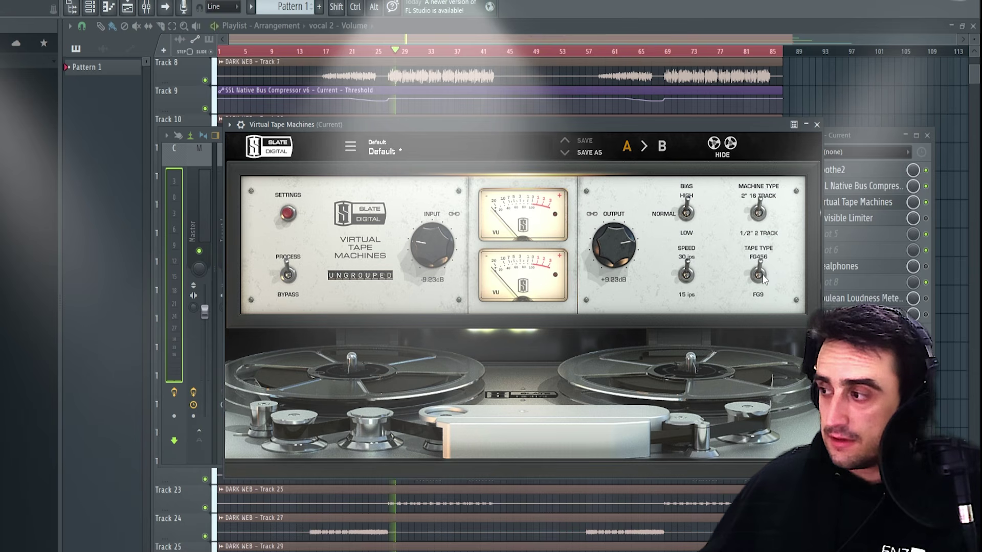
left_click(759, 275)
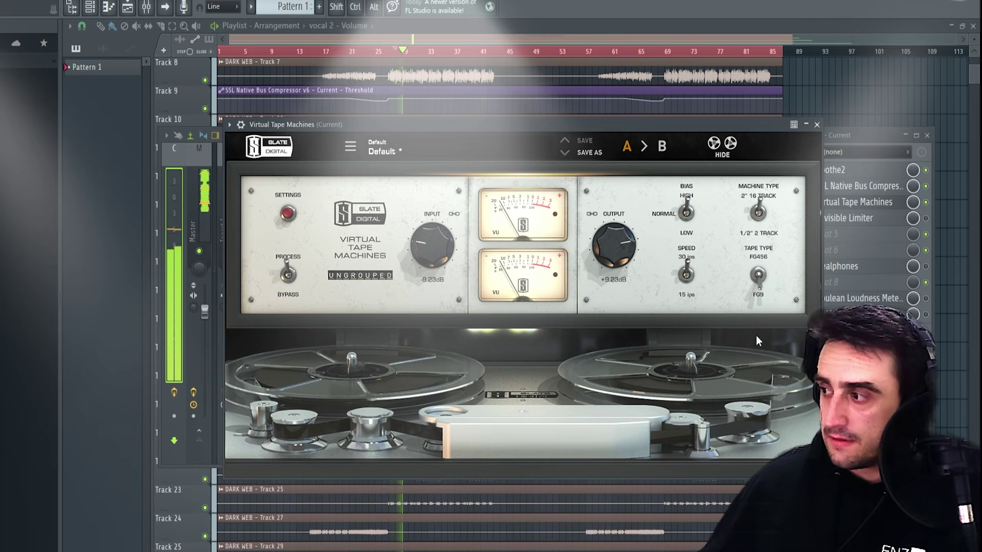
left_click(759, 275)
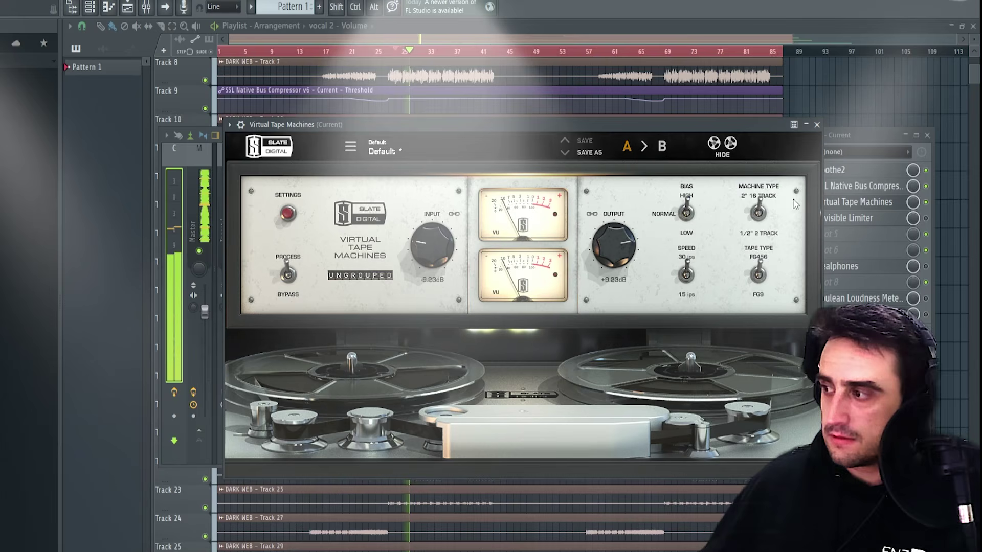
key("Escape")
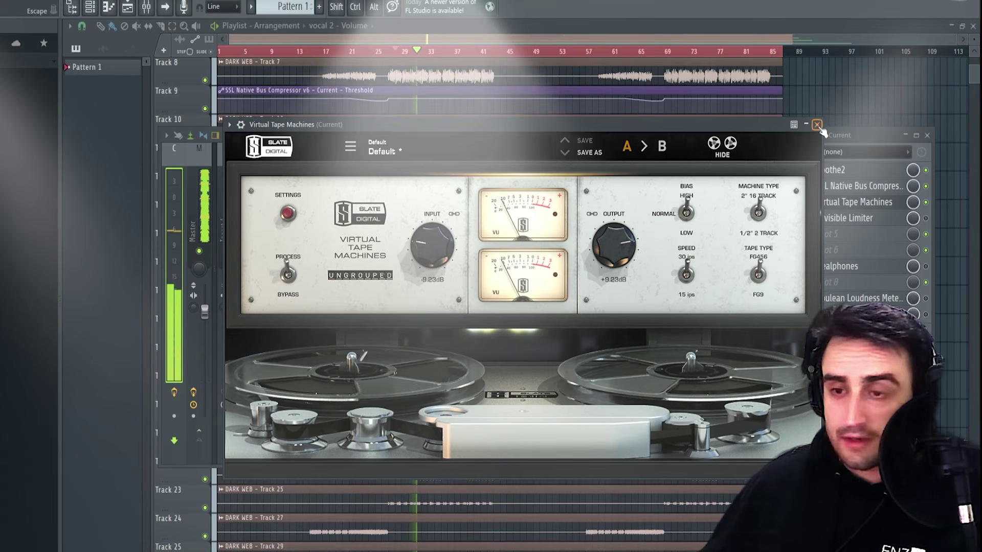
left_click(817, 125)
key("space")
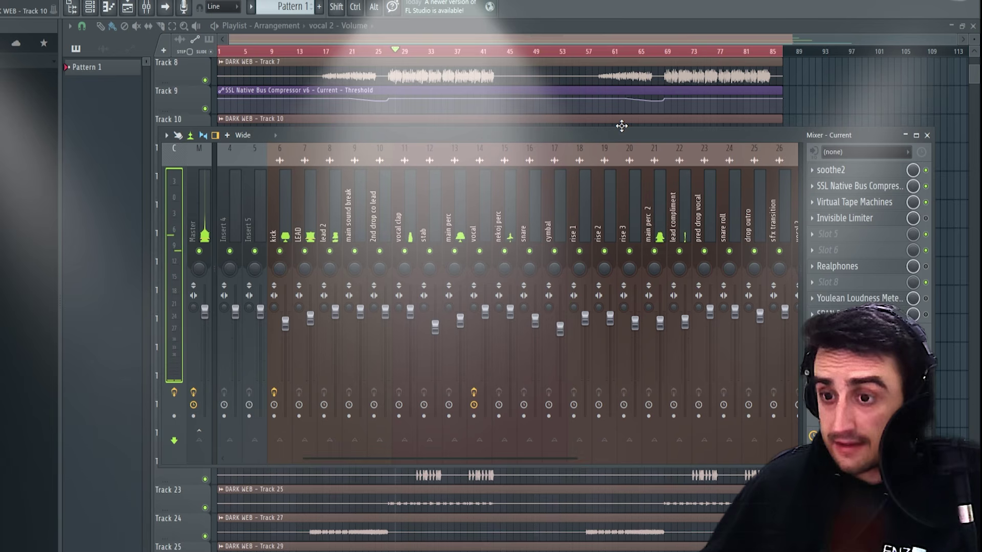
Lower the Invisible Limiter's input gain to 0.0 dB, raise it again, and reposition the plugin window.
left_click(66, 221)
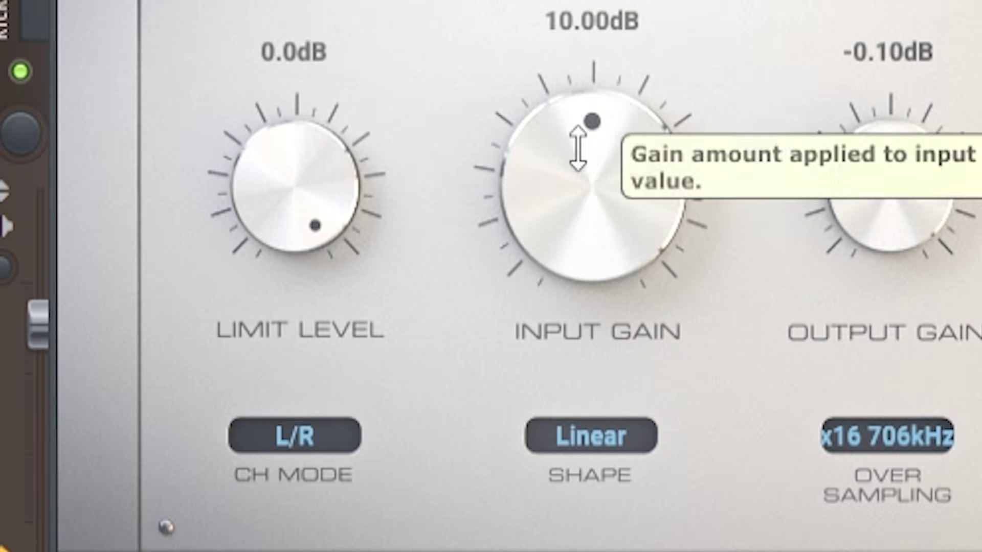
left_click_drag(579, 147, 579, 256)
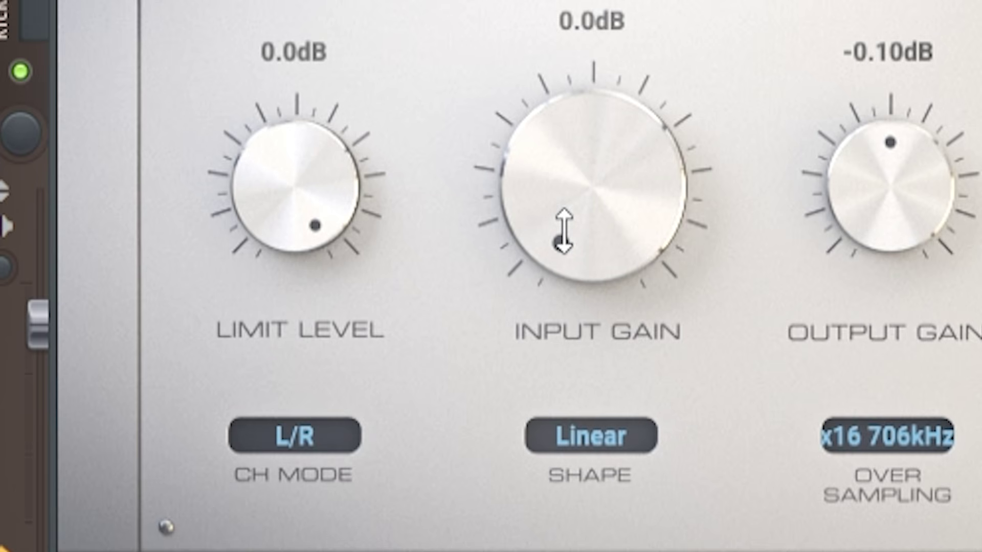
left_click_drag(563, 230, 539, 69)
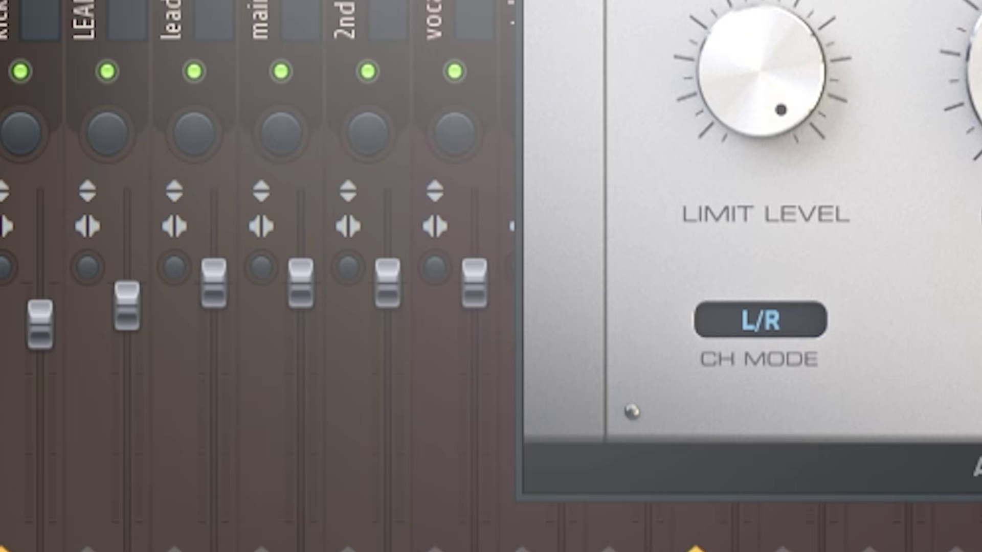
left_click_drag(766, 1, 323, 18)
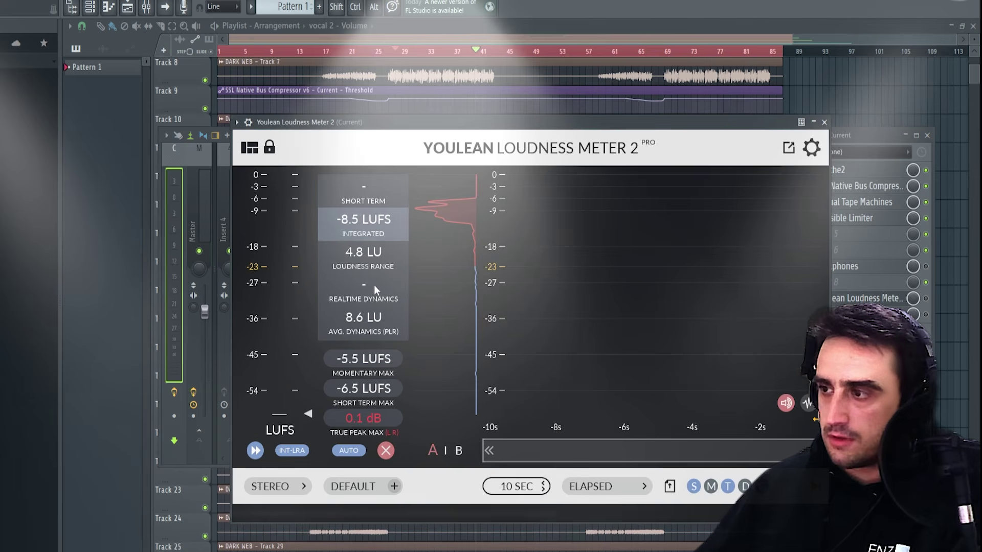
Play from the start of the first drop and reopen Youlean Loudness Meter 2 on the Current track.
left_click(392, 51)
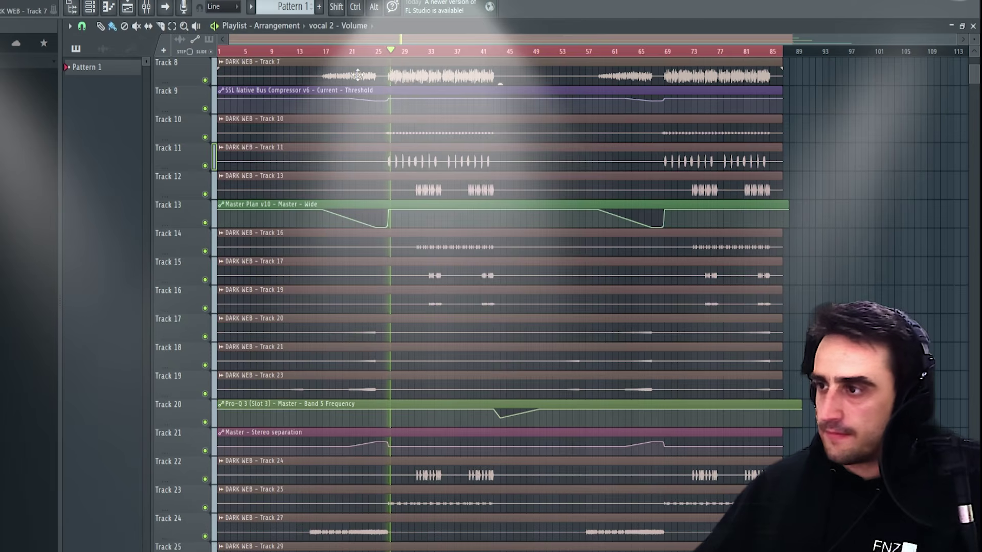
left_click(145, 7)
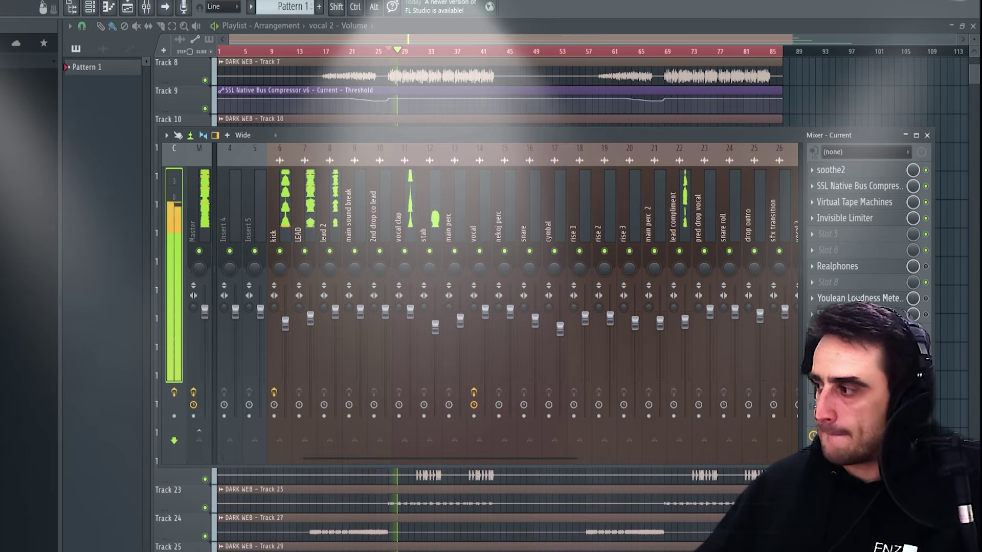
left_click(869, 298)
left_click(877, 299)
left_click(877, 299)
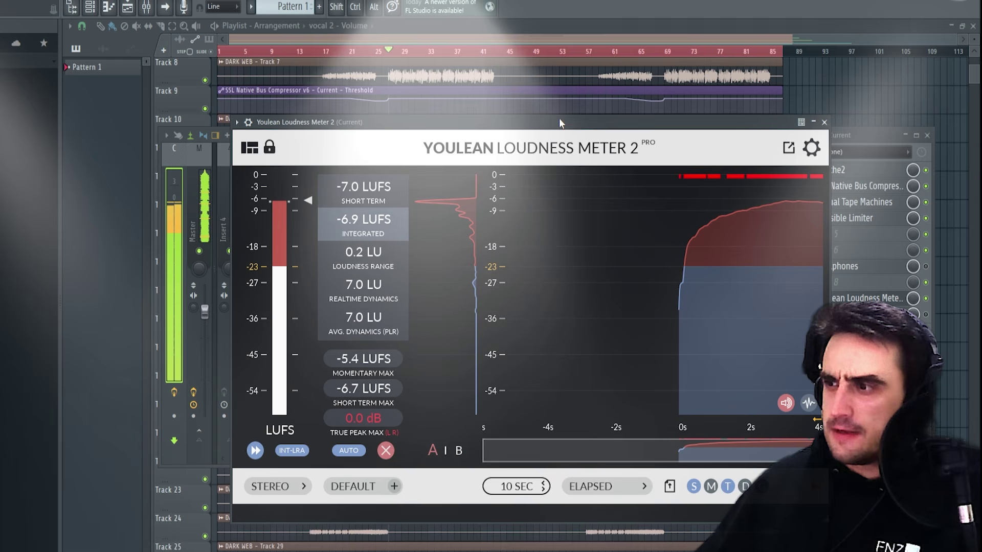
Play the drop to read its integrated and short-term loudness in Youlean Loudness Meter 2, and close the meter.
mouse_move(388, 257)
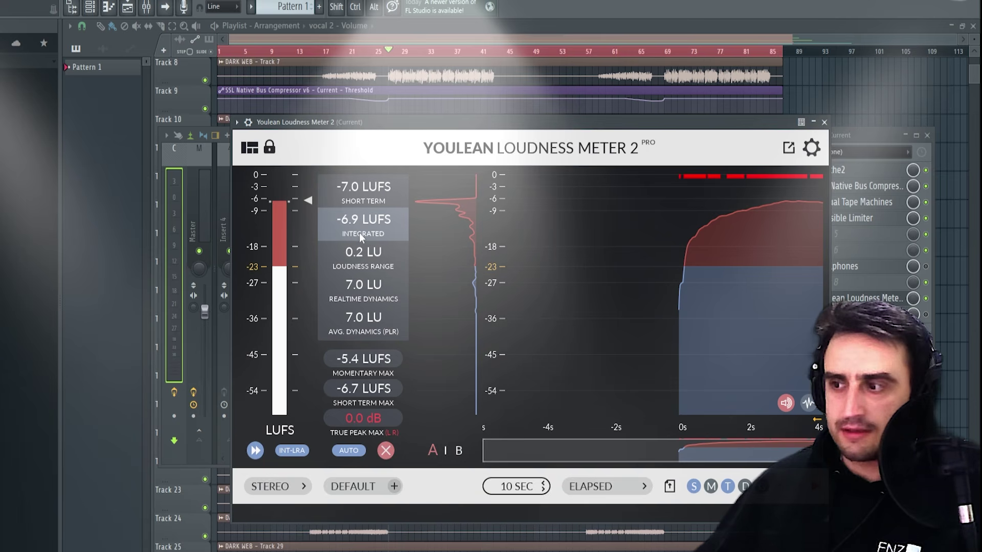
key("space")
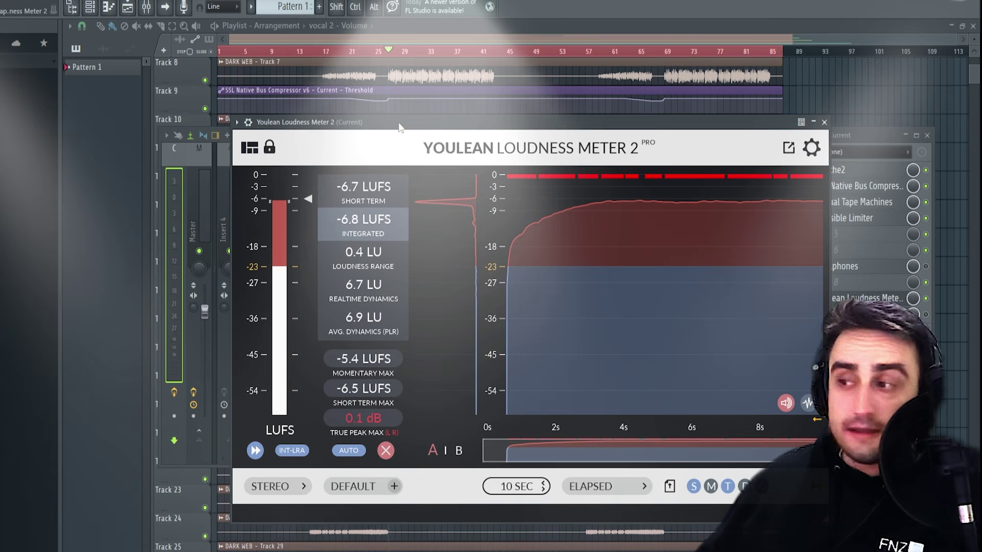
left_click_drag(399, 126, 361, 124)
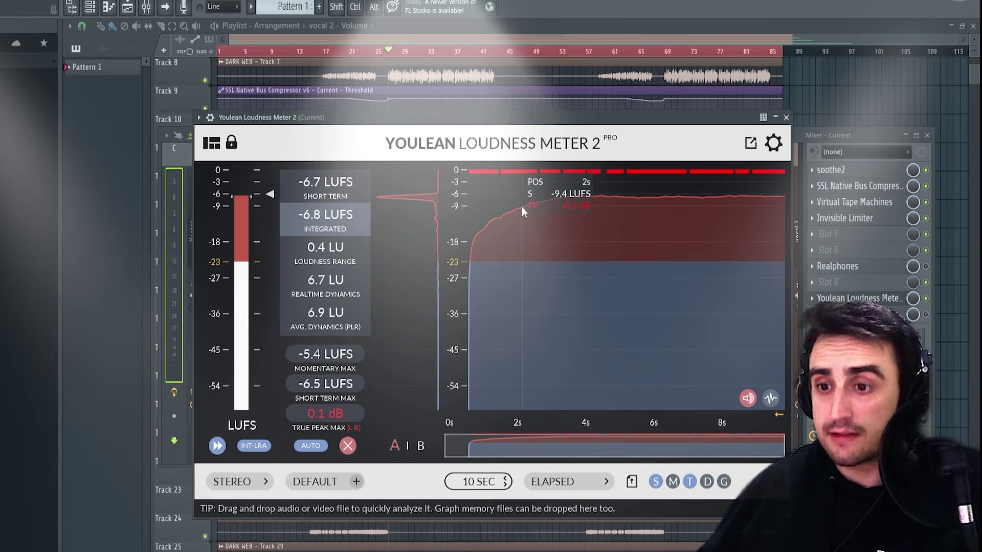
left_click(786, 117)
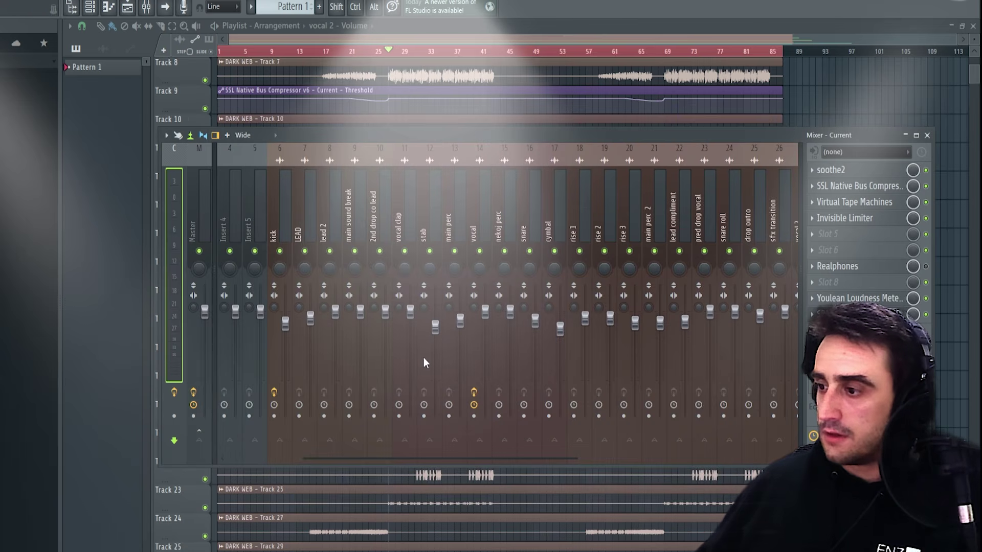
Place SPAN Plus beside the plugin slots, examine its spectrum while playing the start and middle of the drop, and close it.
left_click_drag(544, 91, 456, 98)
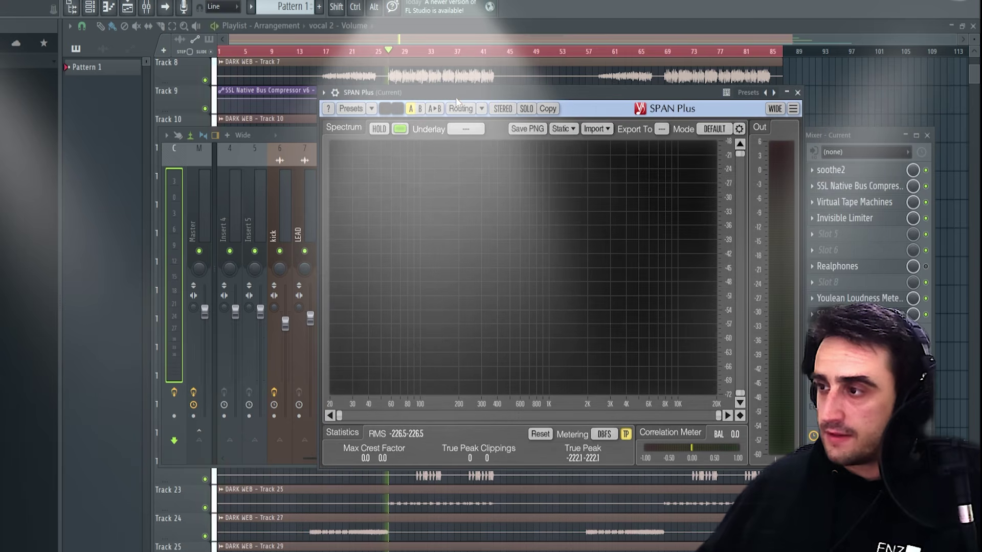
key("space")
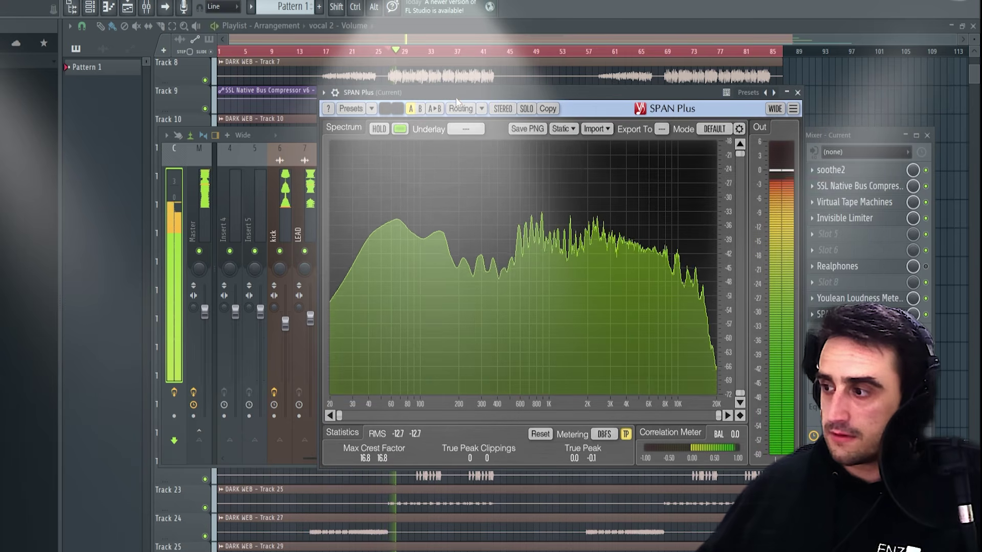
key("F12")
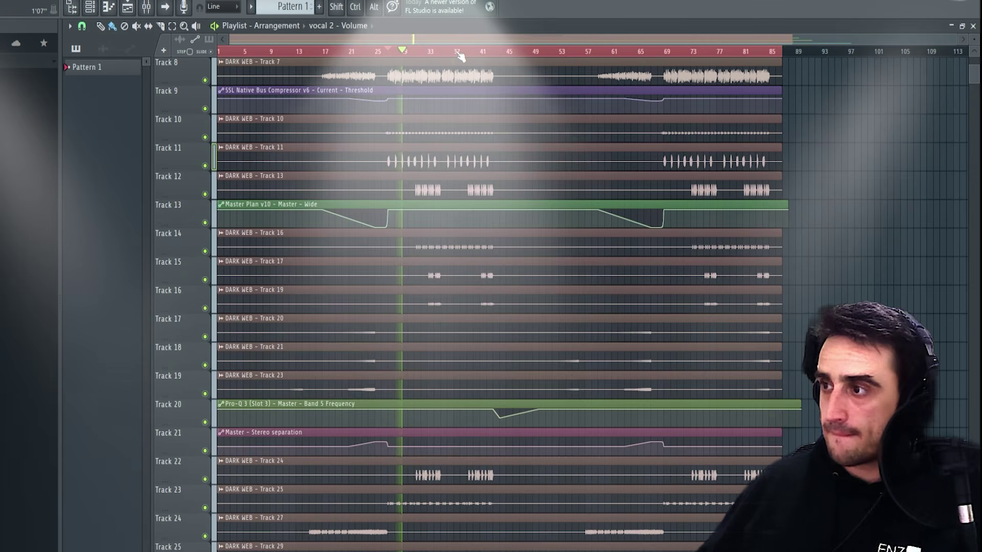
left_click(153, 8)
left_click(822, 314)
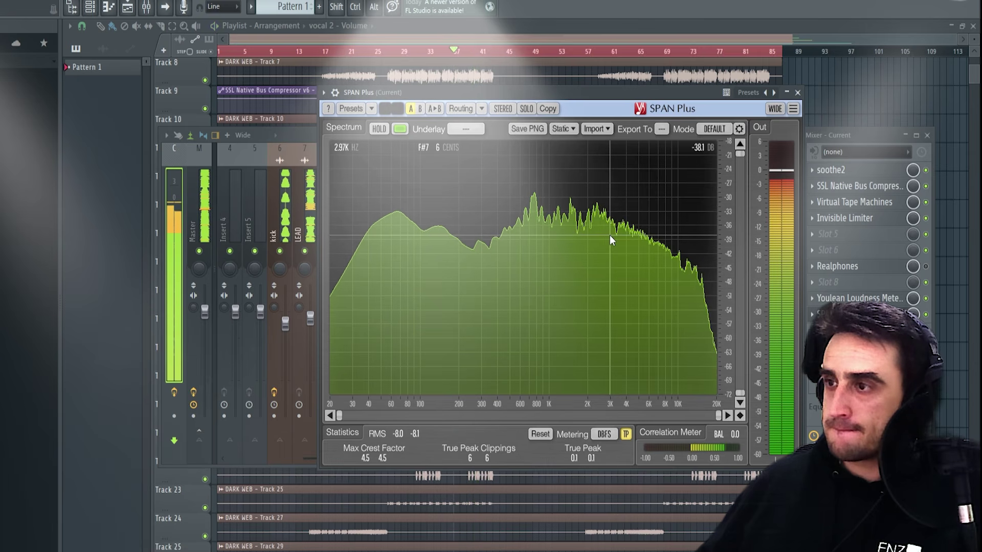
key("space")
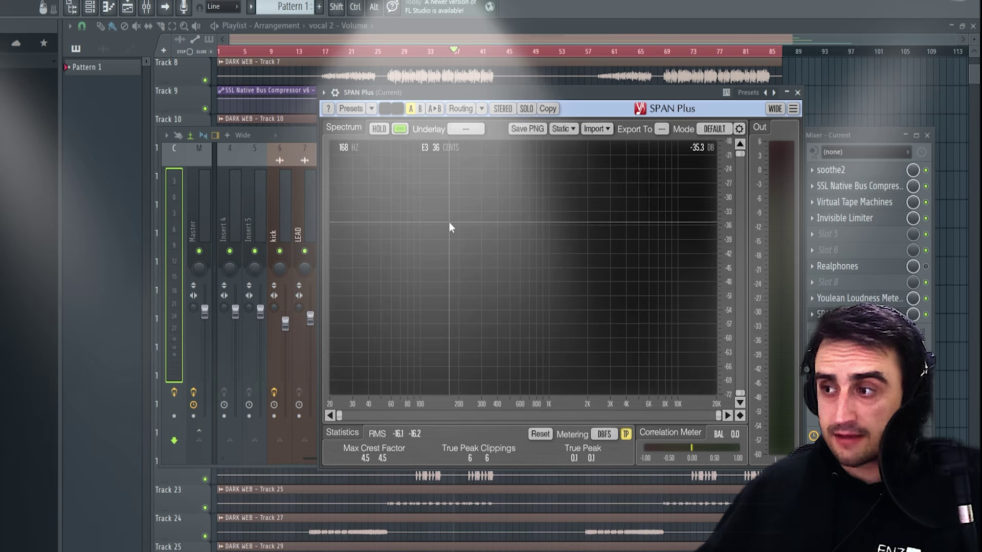
key("Escape")
left_click(798, 93)
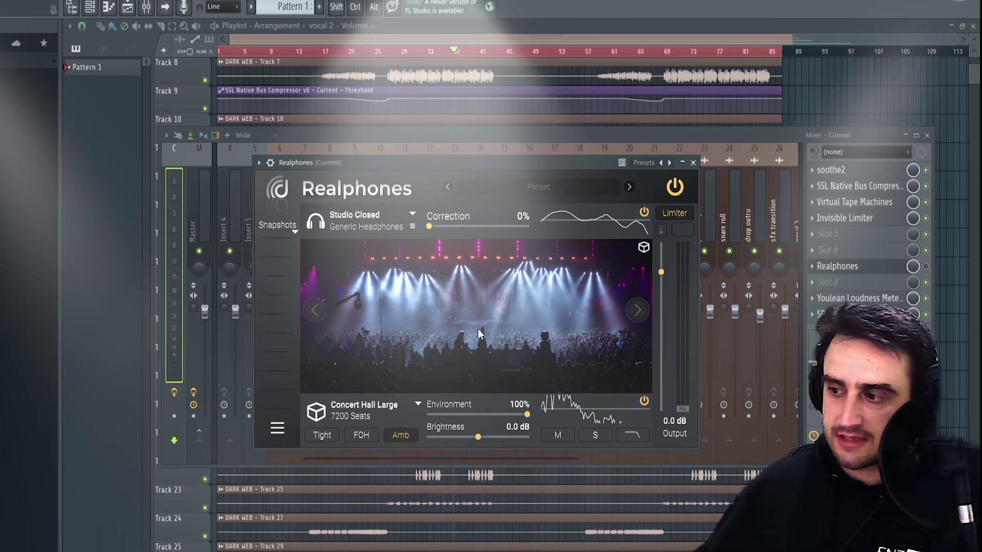
Play the drop through Realphones' Concert Hall Large environment and compare its FOH and Tight variants.
key("space")
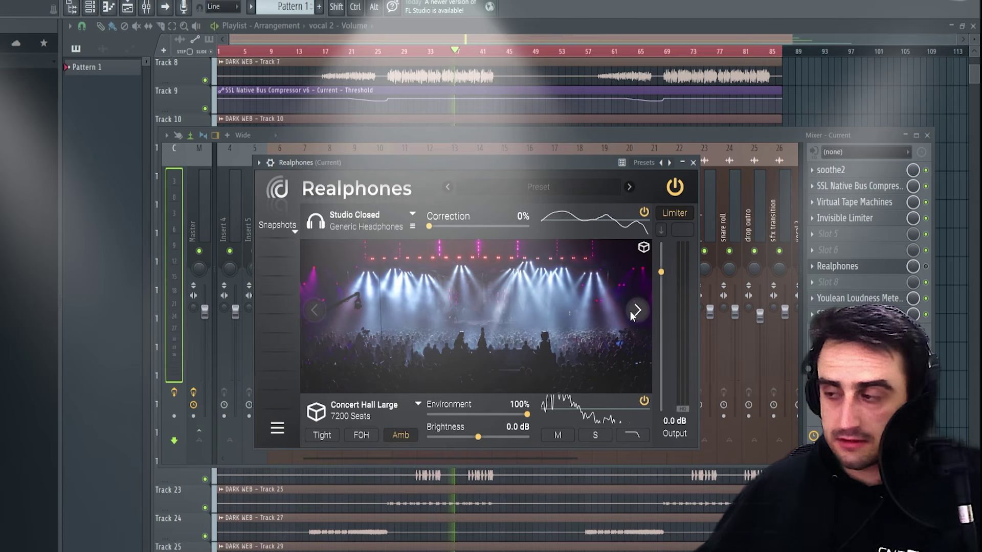
left_click(837, 265)
left_click(837, 265)
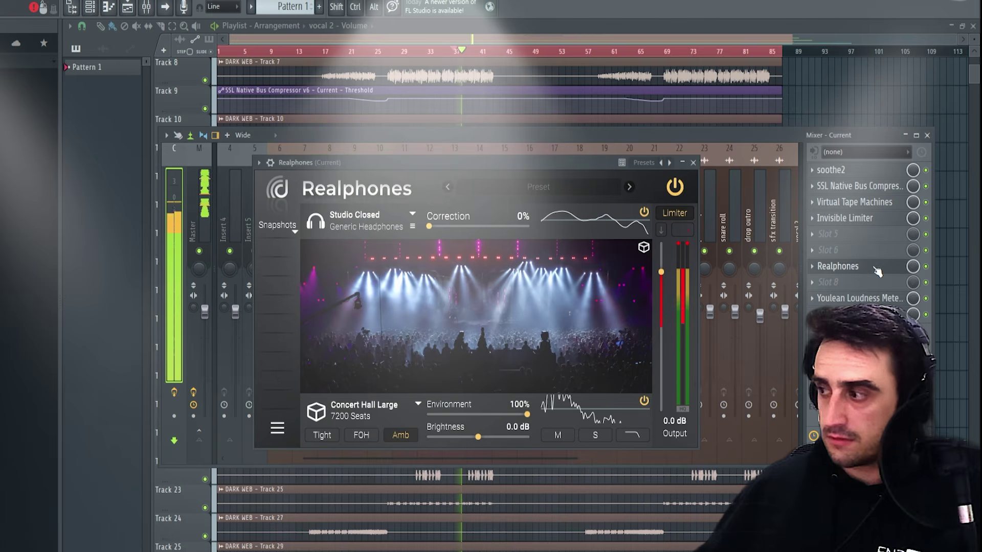
left_click(364, 437)
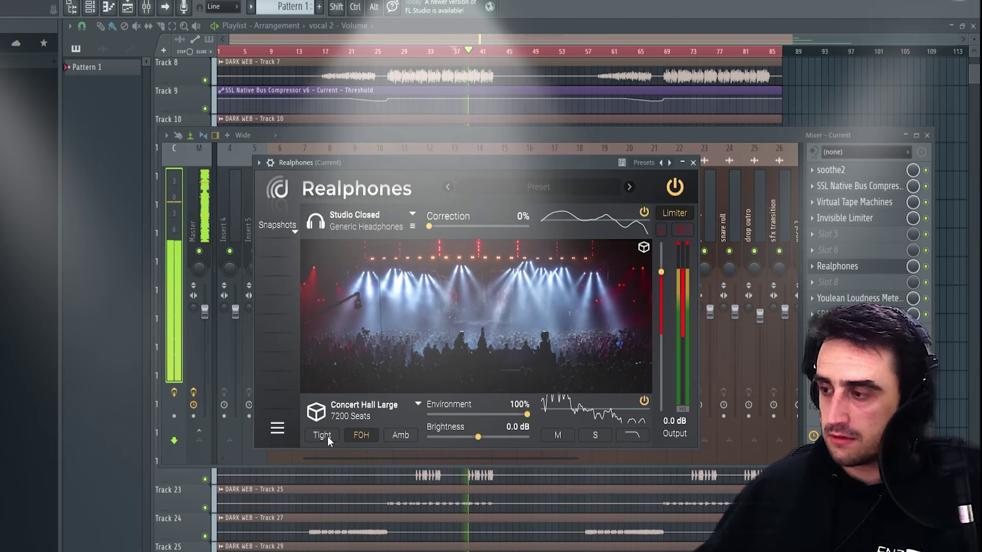
left_click(323, 436)
Check the Realphones headphone profiles, keep Studio Closed, and audition the drop in the Laptops environment.
left_click(378, 215)
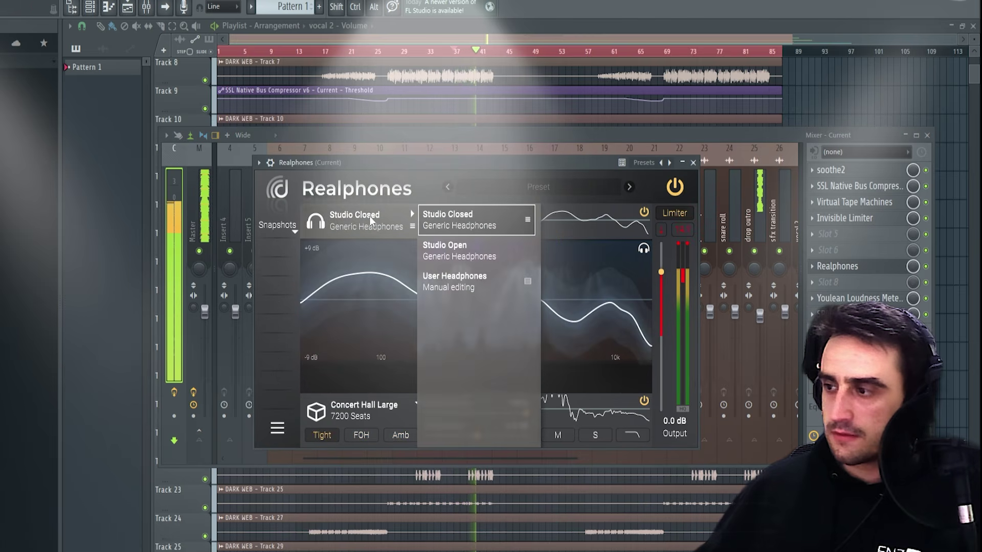
left_click(369, 216)
left_click(392, 404)
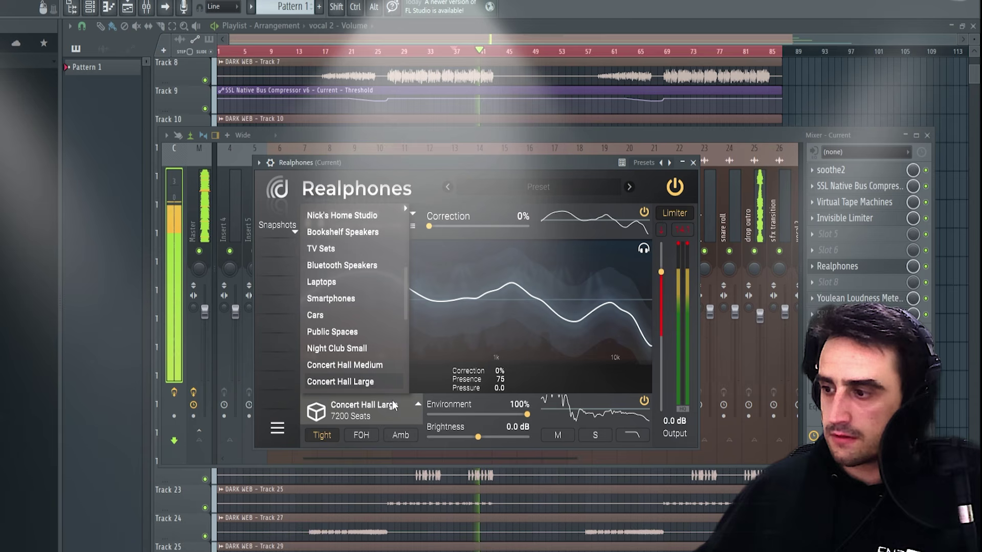
left_click(325, 283)
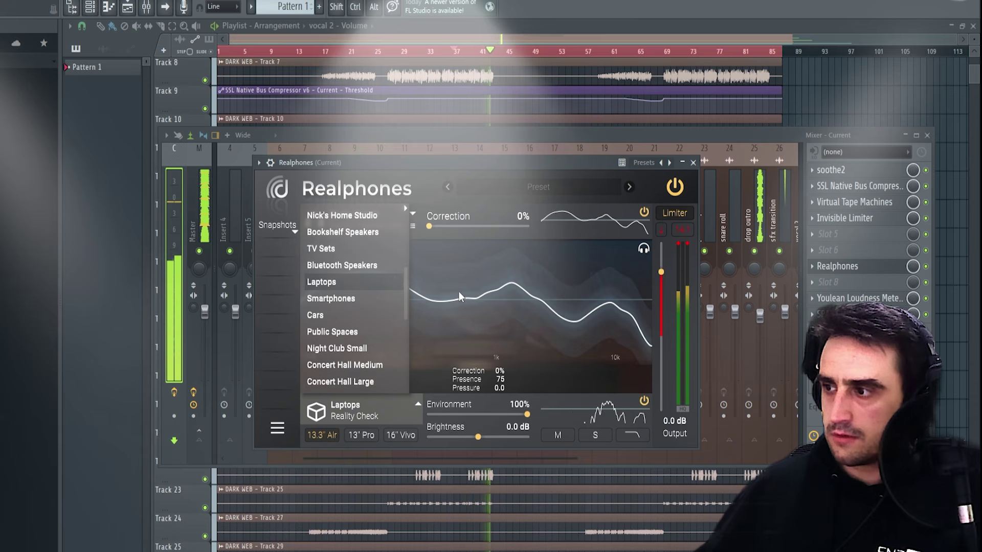
Step the Realphones environment back through the Bluetooth Speakers variants to the 55-inch TV Sets.
left_click(419, 404)
scroll(548, 314, "up", 1)
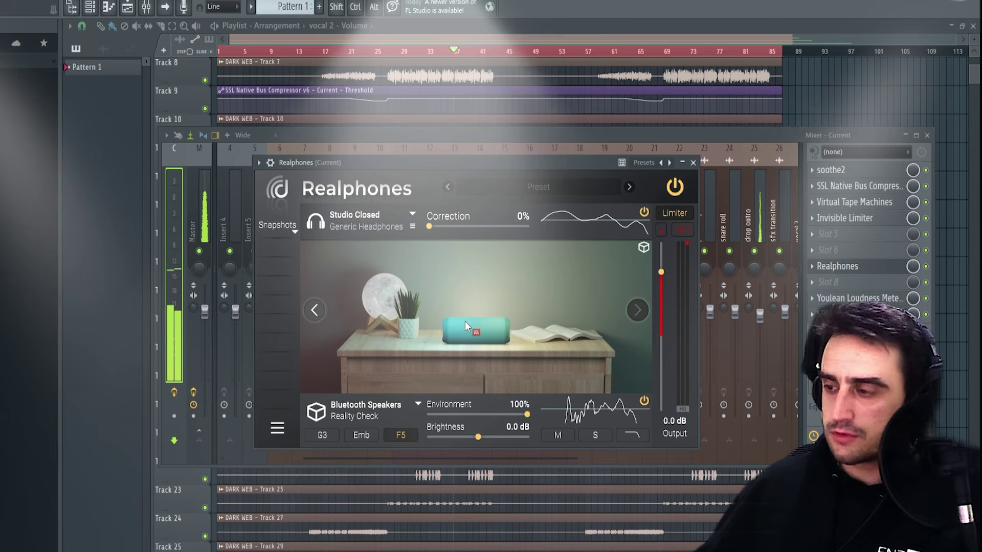
left_click(316, 309)
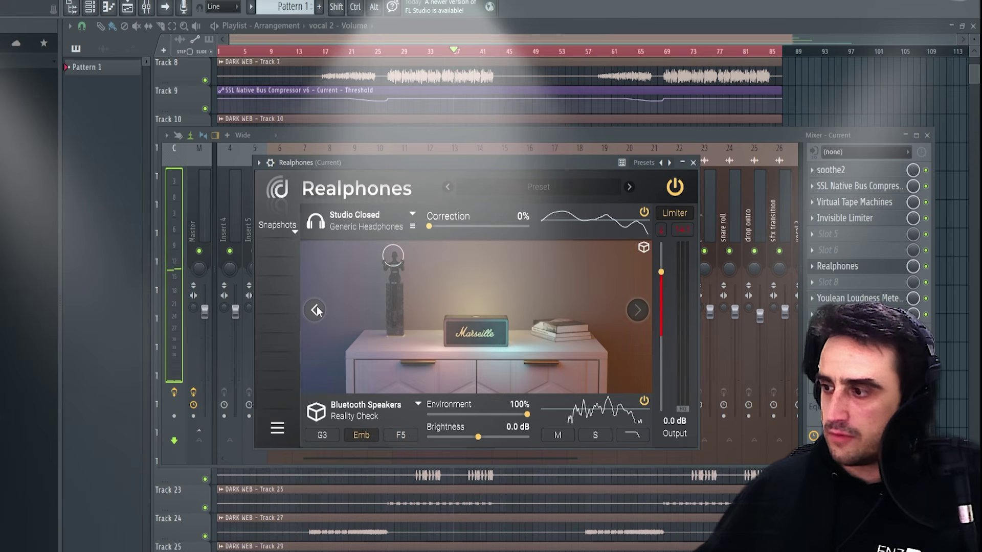
left_click(316, 308)
left_click(316, 308)
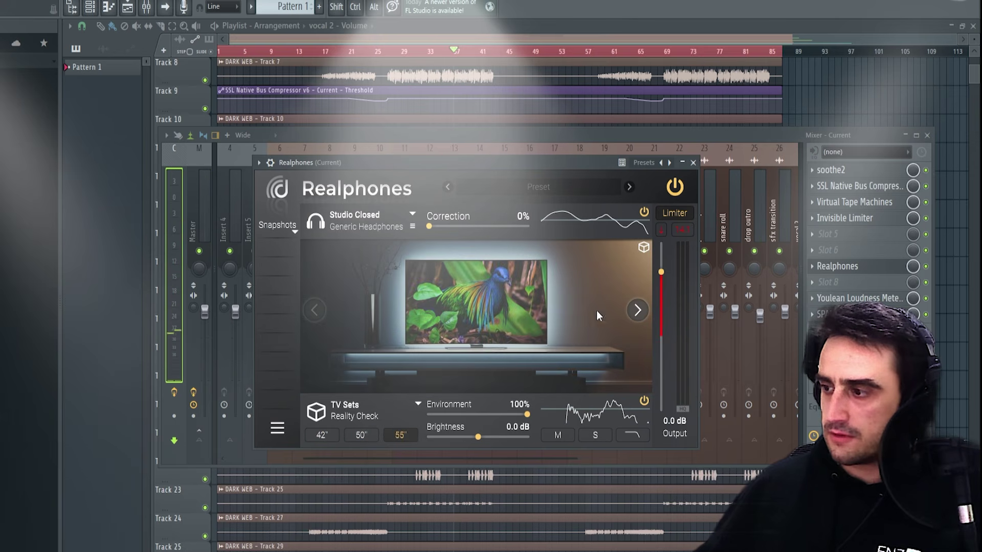
Audition the drop while stepping forward through the Bluetooth Speakers and Laptops environments to Smartphones S21.
left_click(637, 310)
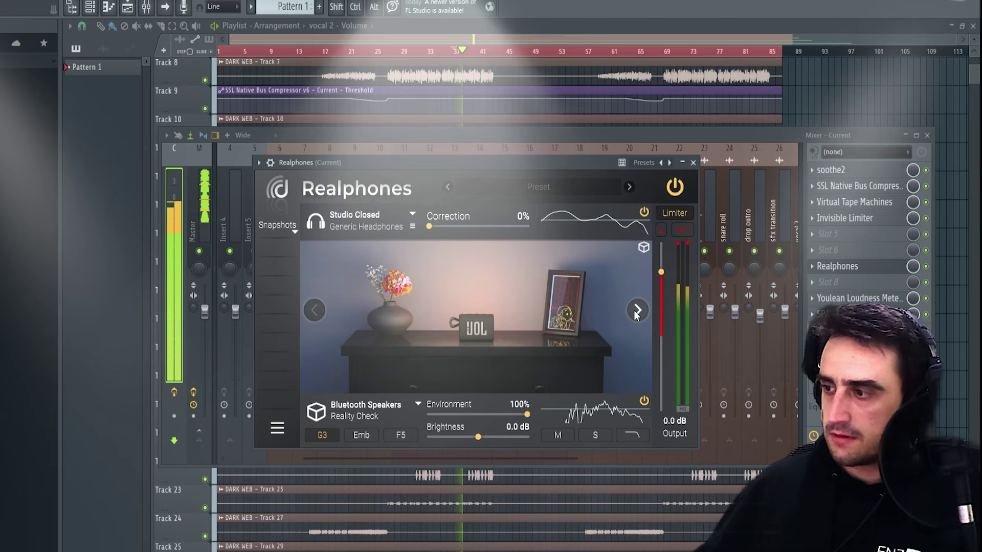
left_click(637, 310)
left_click(637, 311)
left_click(637, 310)
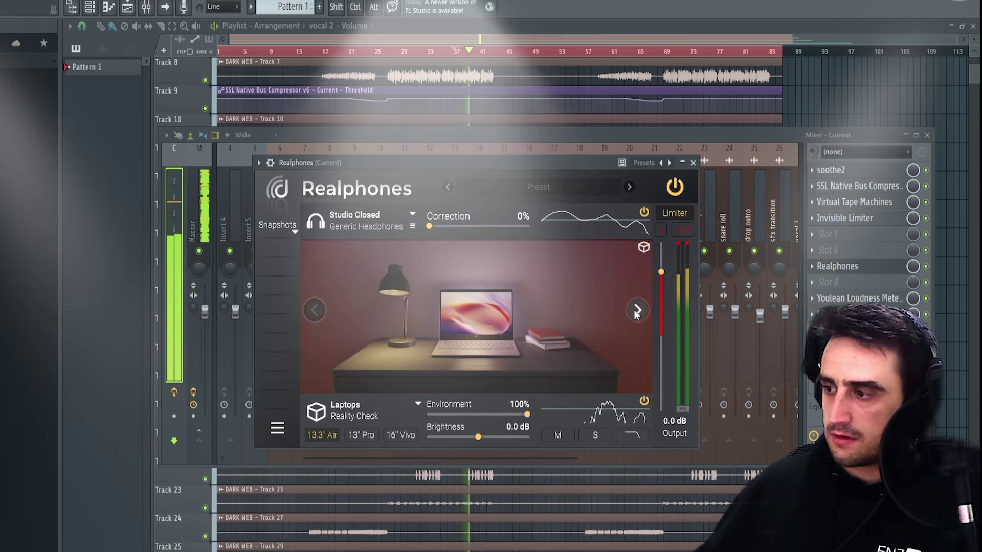
left_click(637, 310)
left_click(637, 310)
left_click(637, 310)
left_click(637, 310)
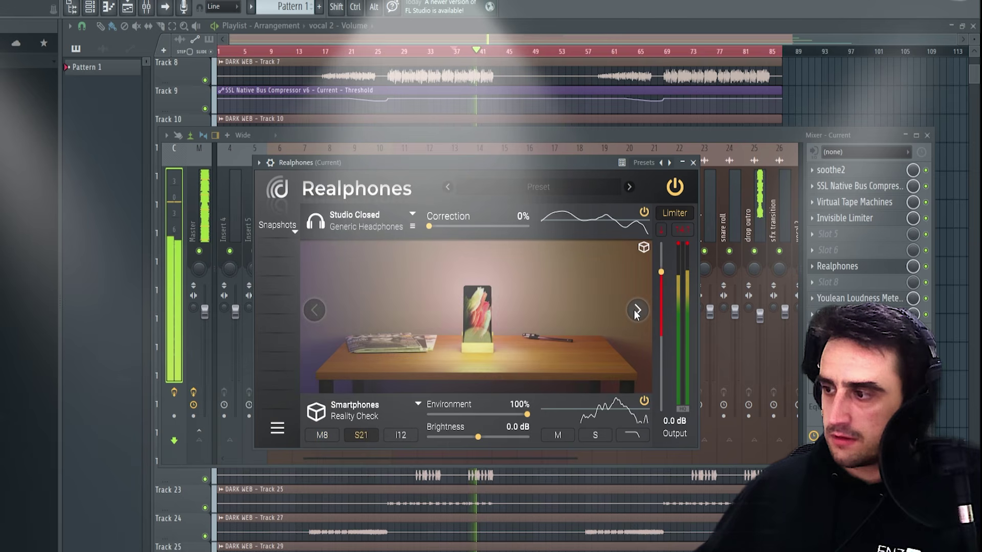
Step the Realphones environment on through Cars to the B 520 variant and close the plugin.
left_click(637, 310)
left_click(637, 311)
left_click(636, 311)
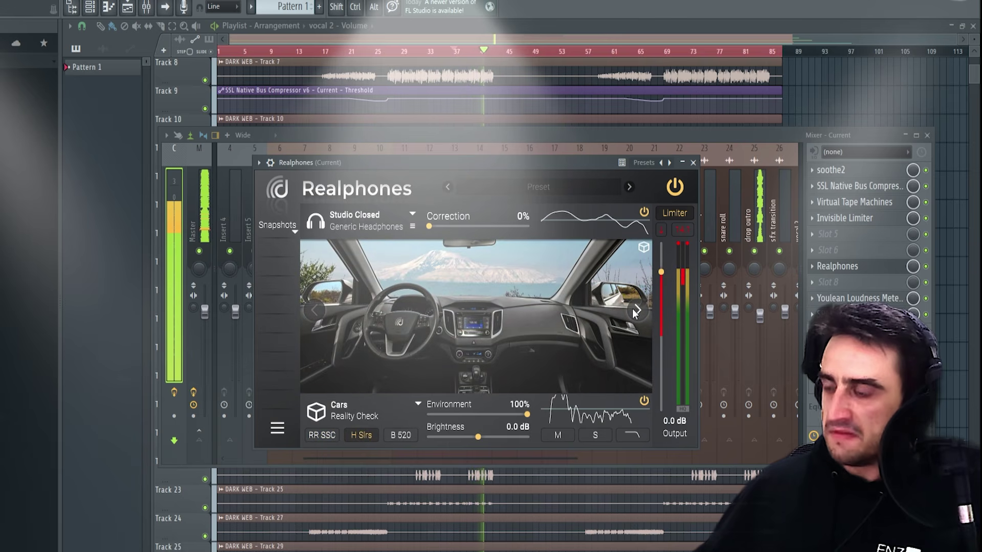
left_click(632, 308)
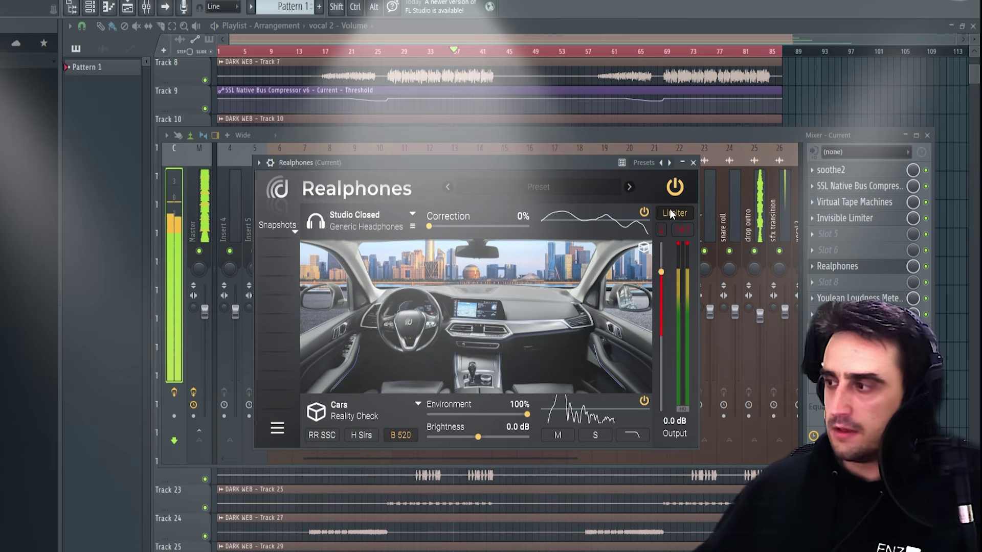
left_click(693, 162)
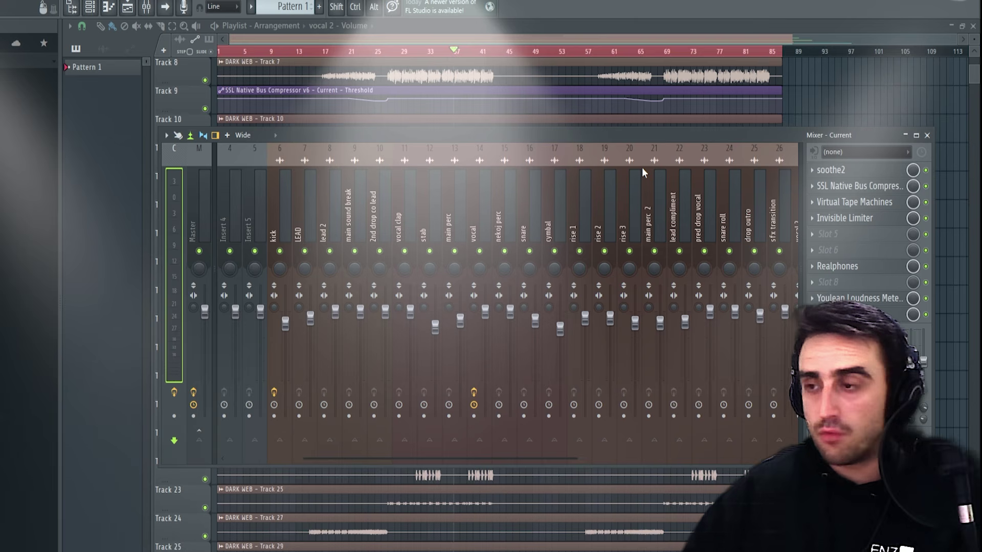
Close the mixer and examine the playlist's automation clips for compressor threshold, Master Plan width, Pro-Q 3 frequency and stereo separation.
left_click(926, 135)
scroll(496, 177, "down", 5)
scroll(493, 176, "up", 5)
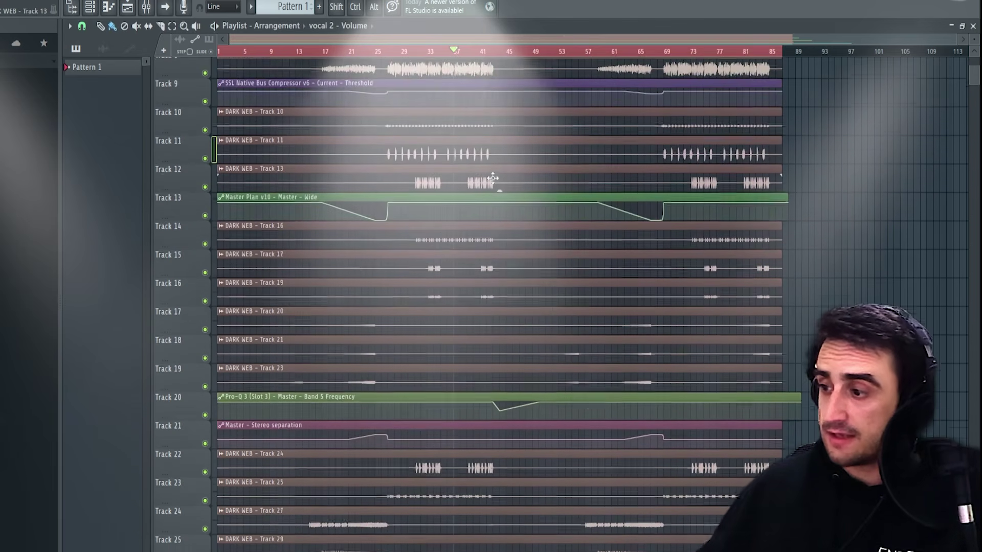
scroll(486, 171, "down", 5)
scroll(446, 152, "up", 8)
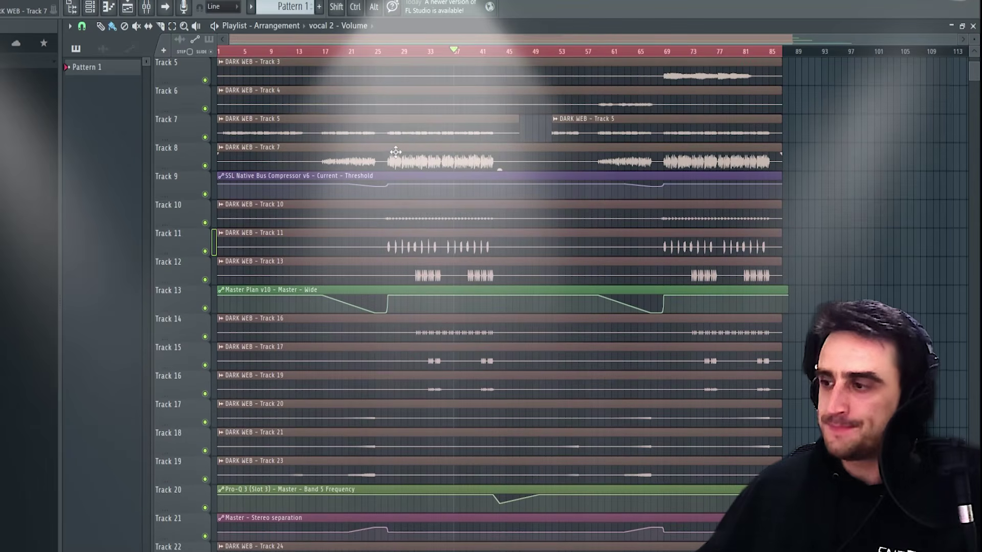
scroll(387, 137, "up", 3)
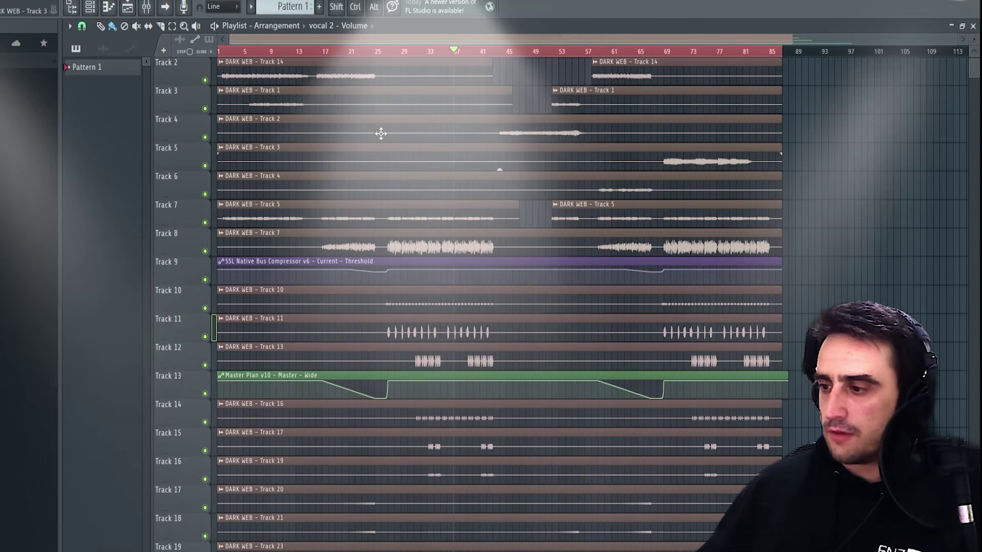
scroll(387, 141, "down", 7)
scroll(409, 286, "down", 3)
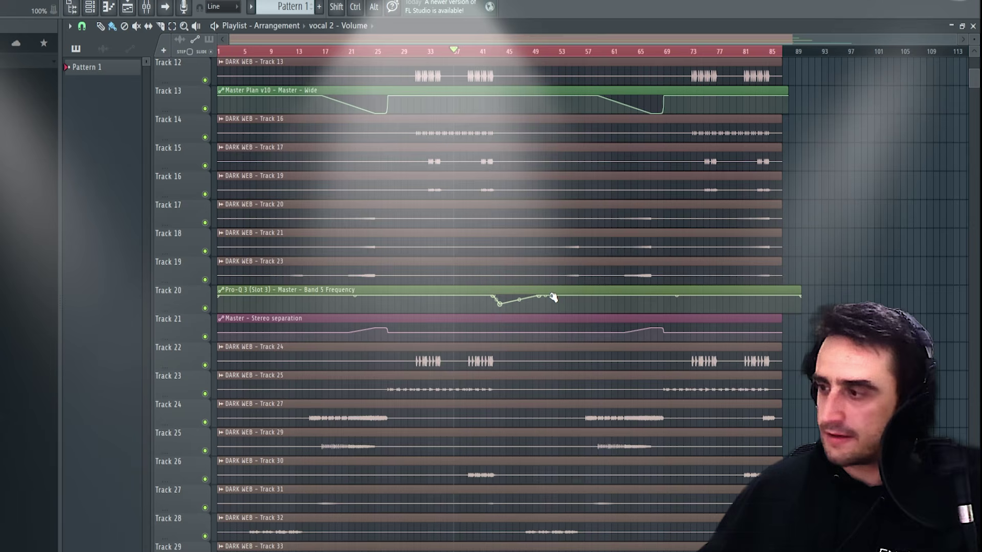
scroll(449, 298, "down", 1)
scroll(429, 276, "up", 1)
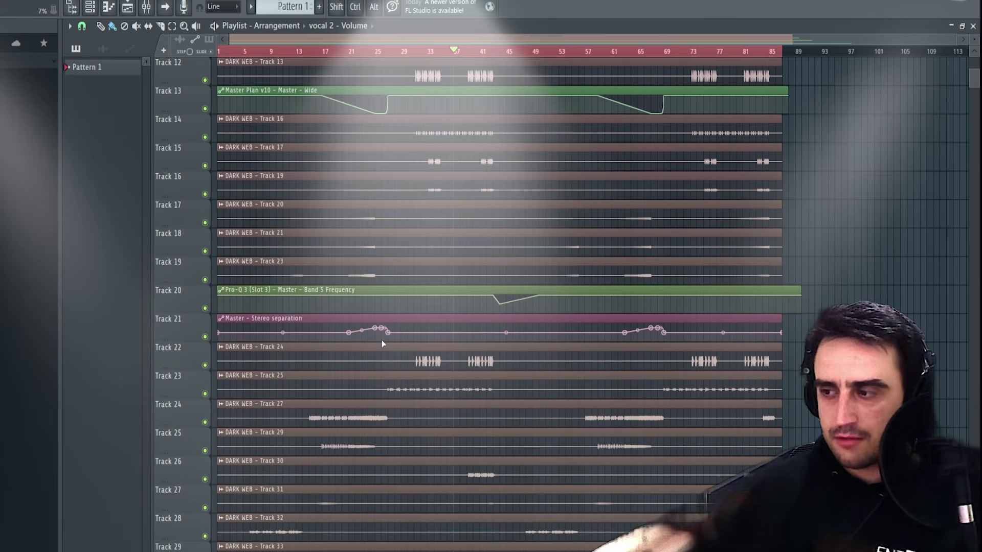
Play the build-up from around bar 21 into the first drop to hear the stereo separation automation, and stop playback.
key("space")
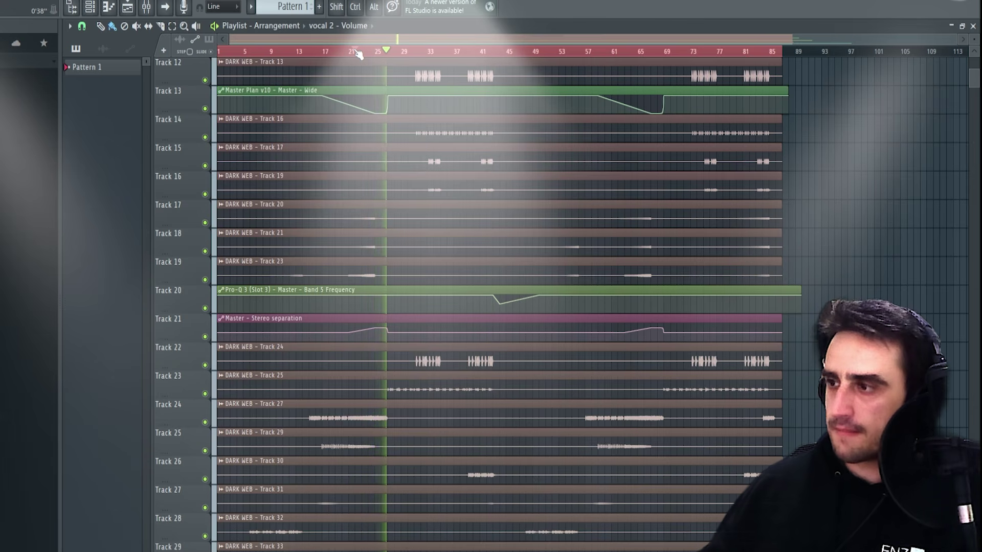
left_click(358, 52)
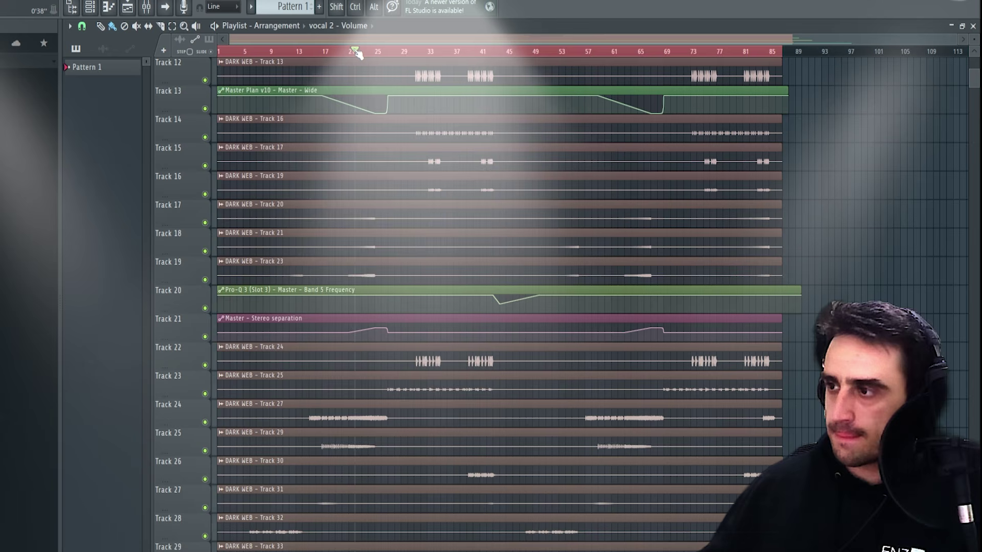
left_click(145, 6)
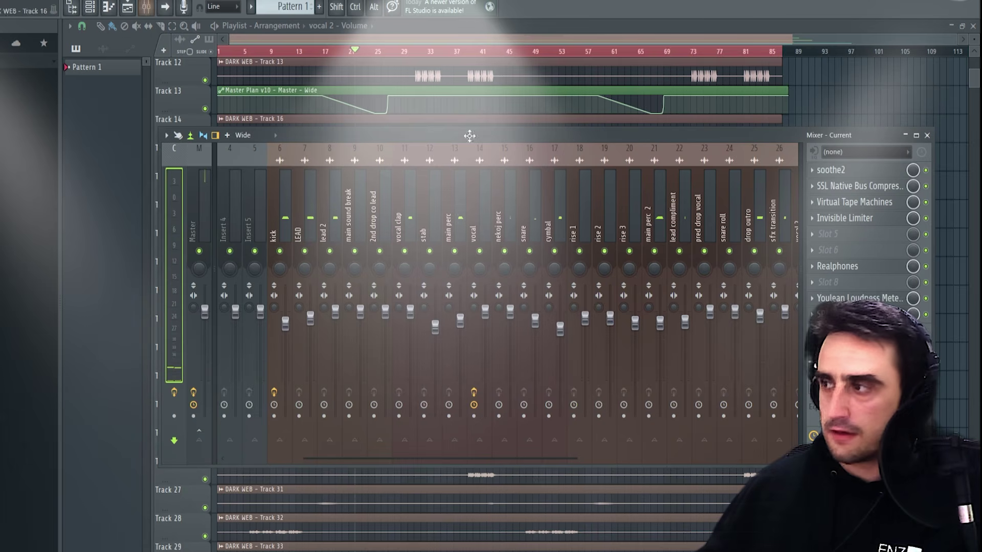
key("F9")
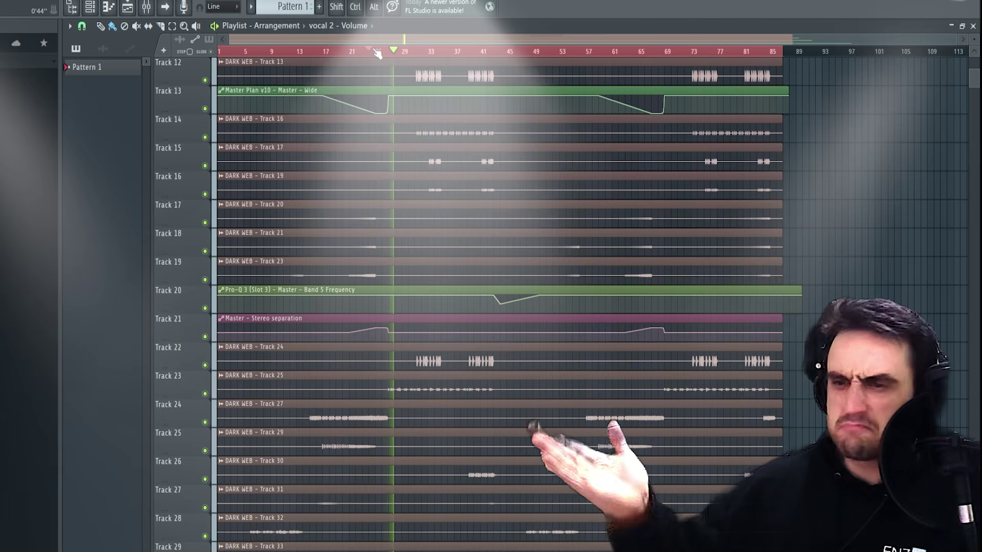
key("space")
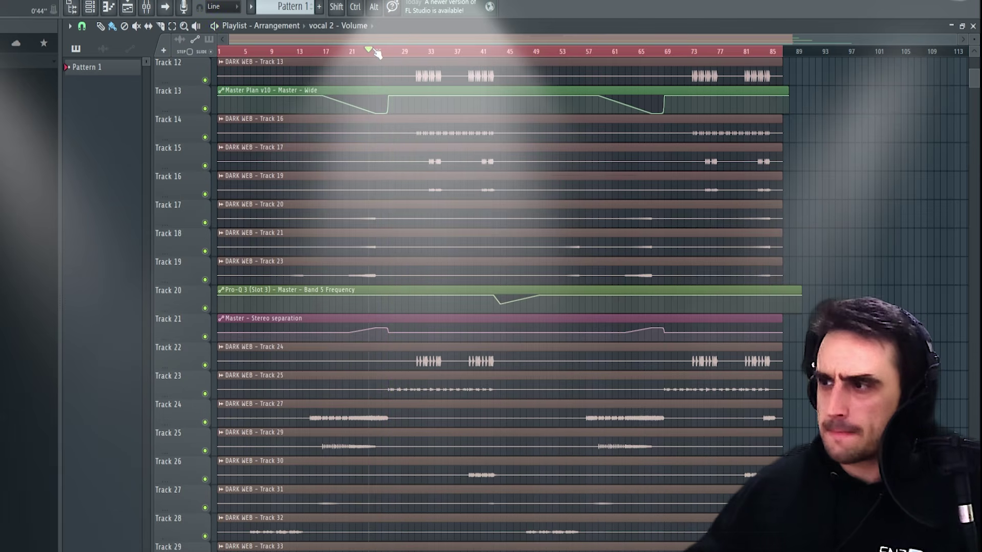
Open Master Plan v10 on the Master track to examine its automated Wide control, and close it and the mixer.
mouse_move(361, 88)
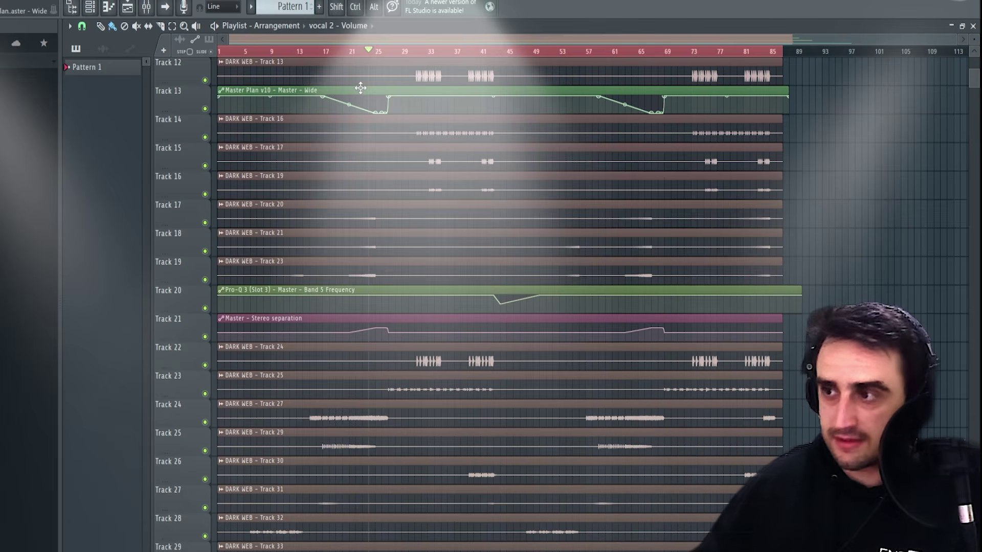
left_click(128, 8)
left_click(201, 182)
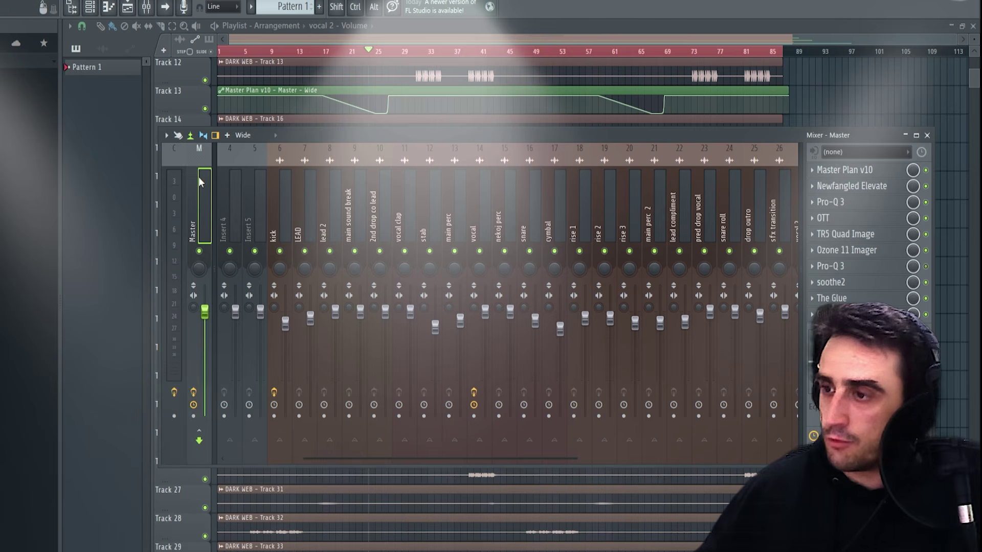
left_click(854, 173)
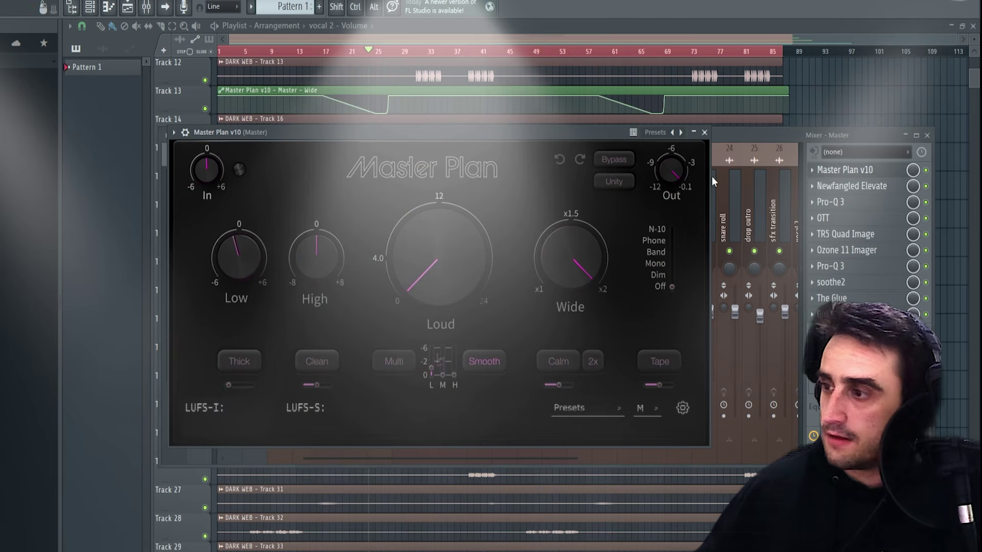
left_click(705, 136)
key("F9")
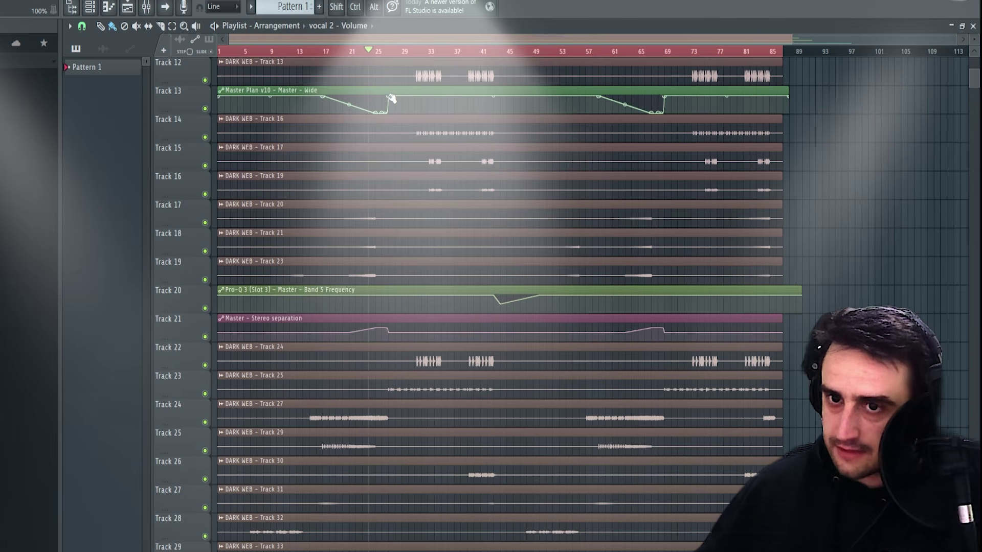
Examine the Master stereo separation automation clip and the Master track's matching mixer control, and close the mixer.
scroll(388, 117, "down", 2)
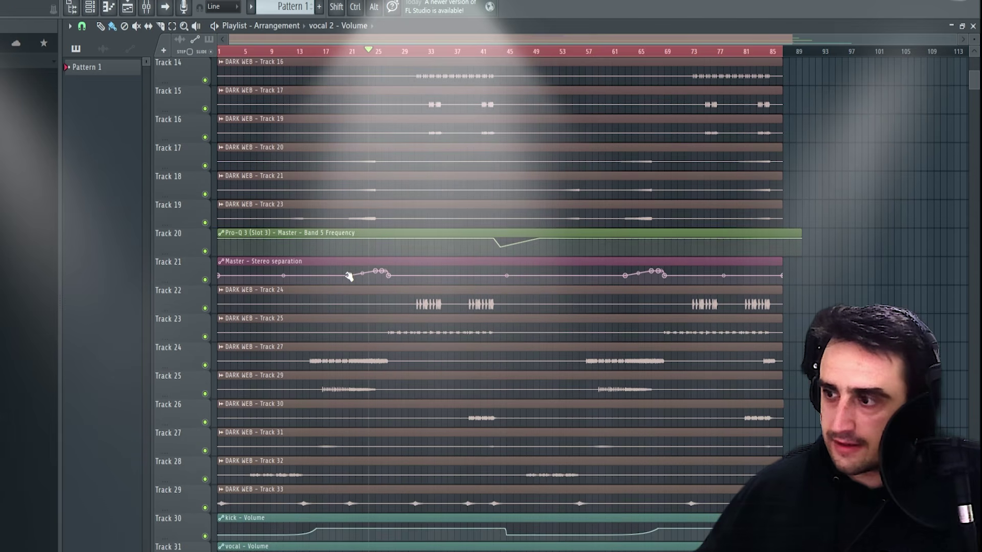
left_click(146, 7)
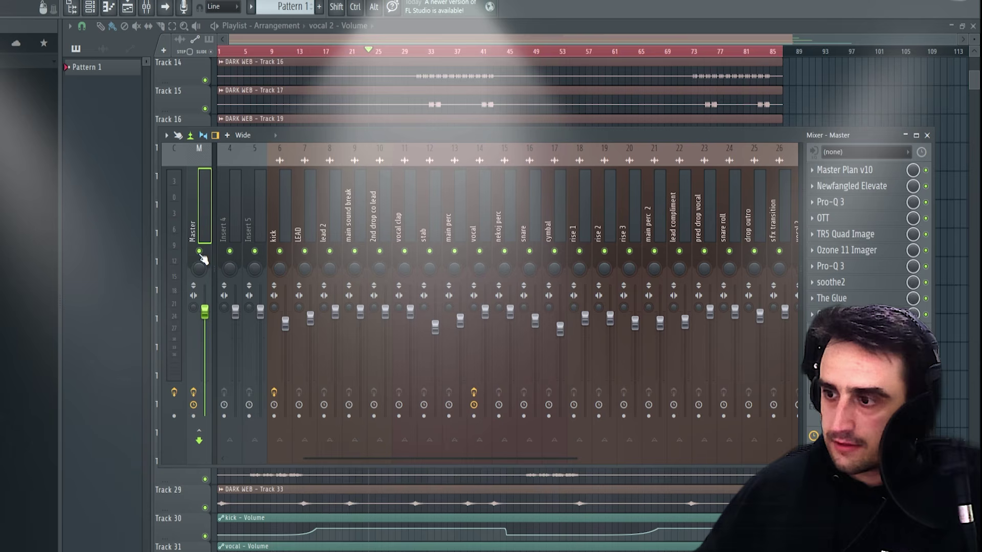
left_click(169, 212)
left_click(199, 198)
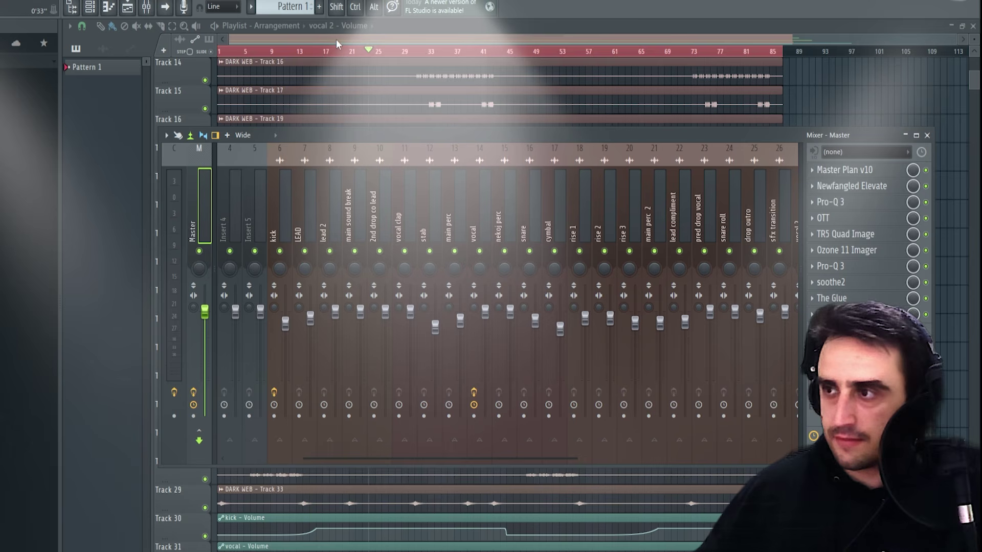
key("F9")
Examine the kick, vocal and vocal 2 volume automation clips and play the song from its beginning.
scroll(369, 249, "down", 6)
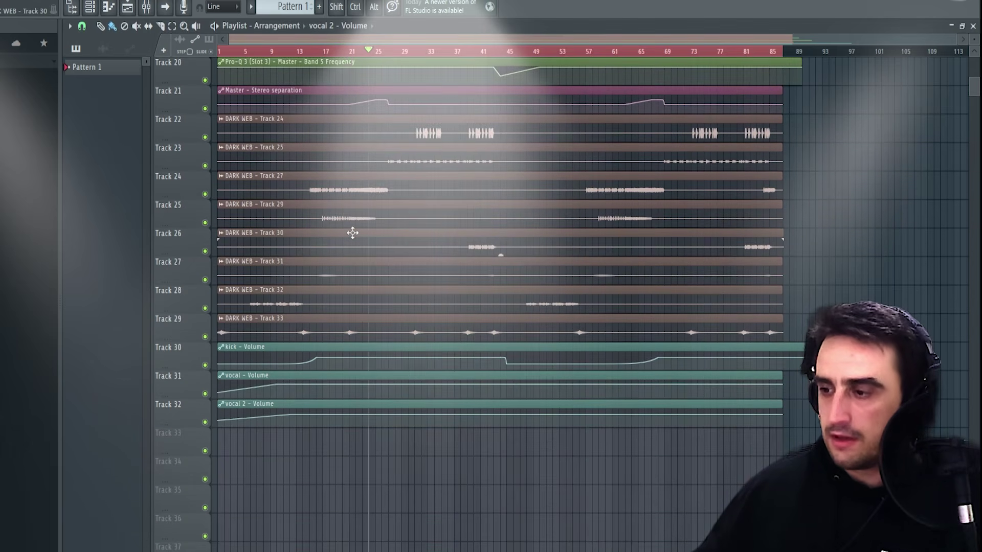
mouse_move(266, 347)
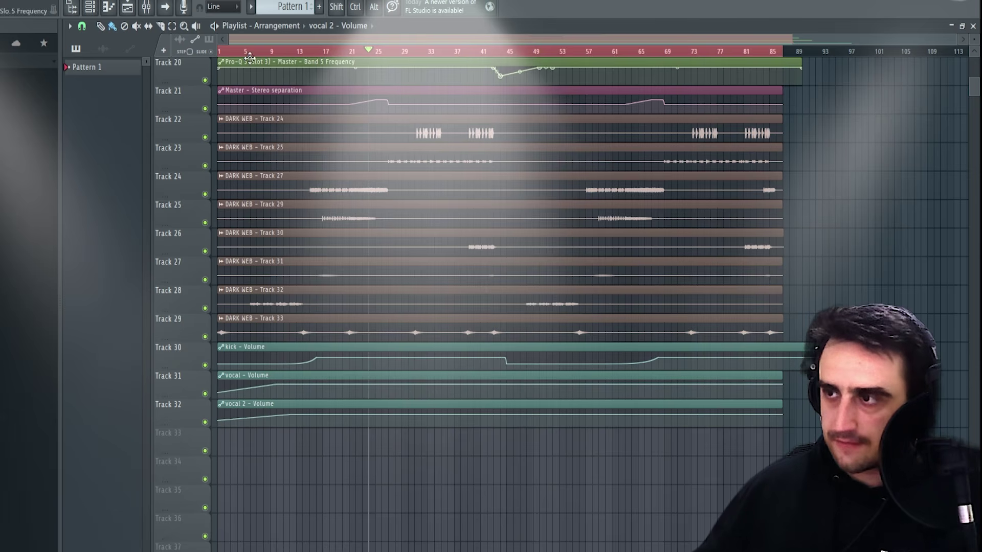
left_click_drag(244, 52, 191, 53)
key("space")
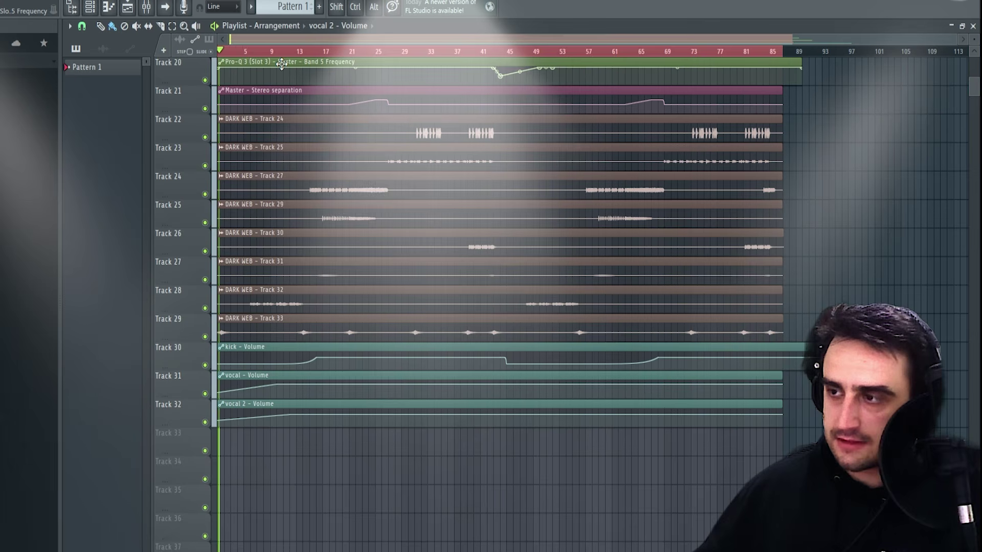
Listen to the intro while reviewing the playlist up to the Master Plan v10 Wide automation clip, and stop playback.
scroll(810, 197, "up", 3)
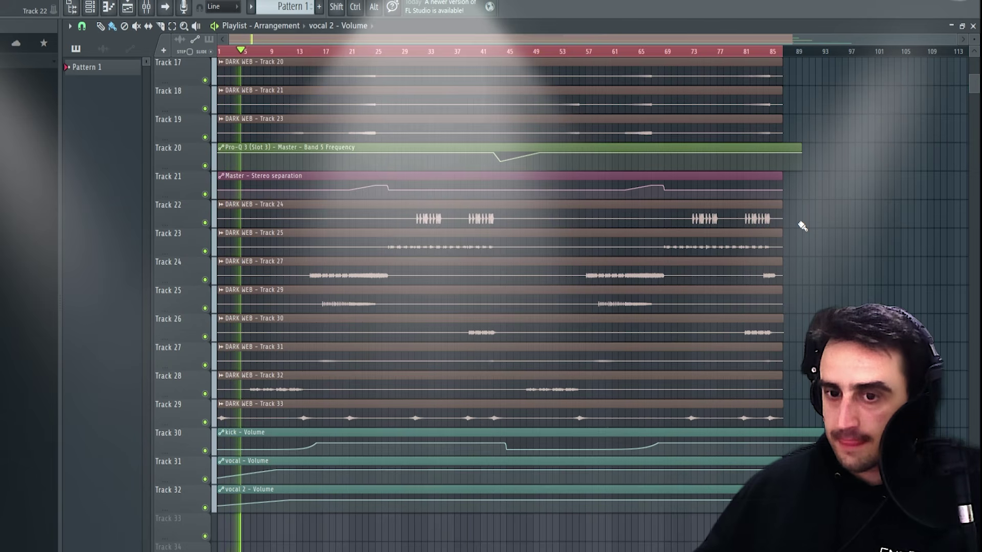
scroll(848, 240, "up", 1)
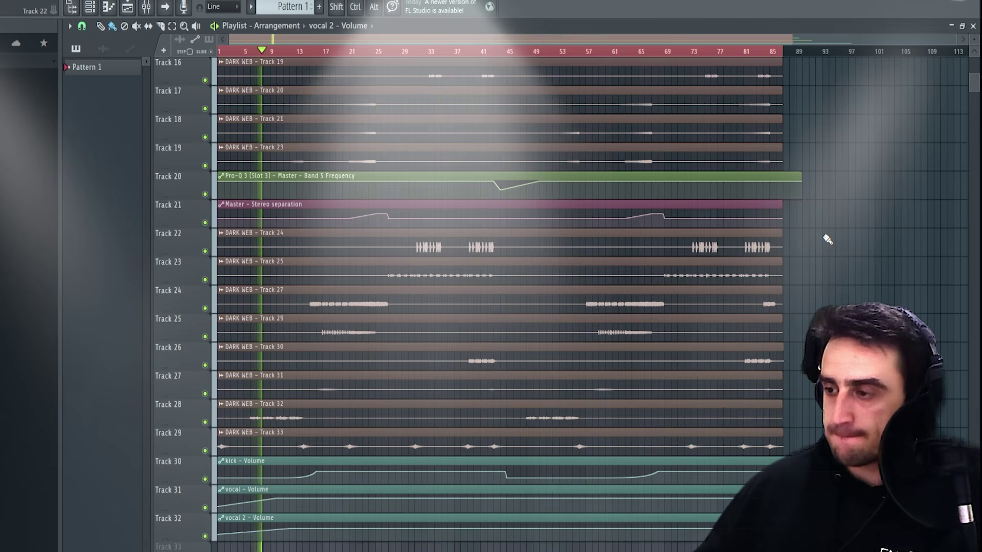
scroll(864, 235, "up", 3)
scroll(858, 230, "up", 1)
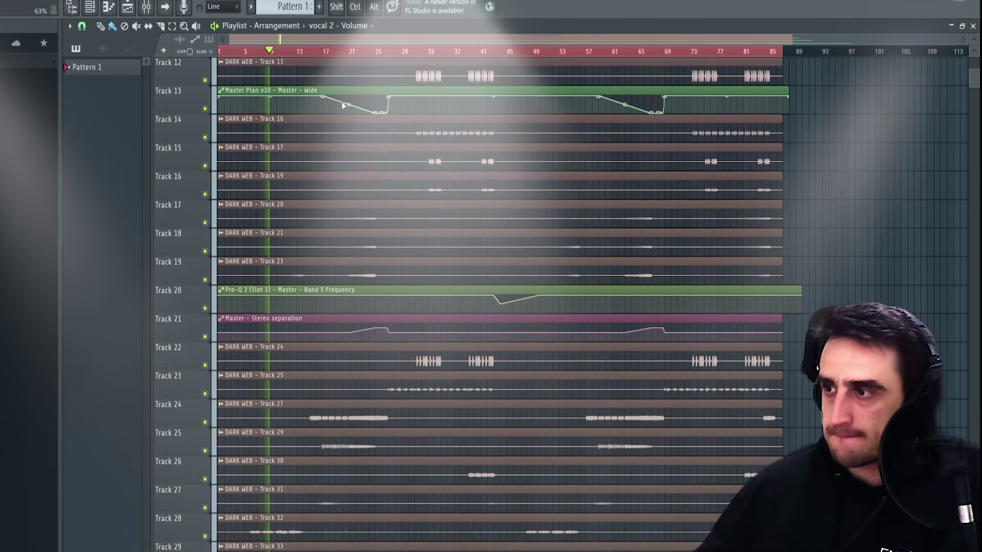
key("space")
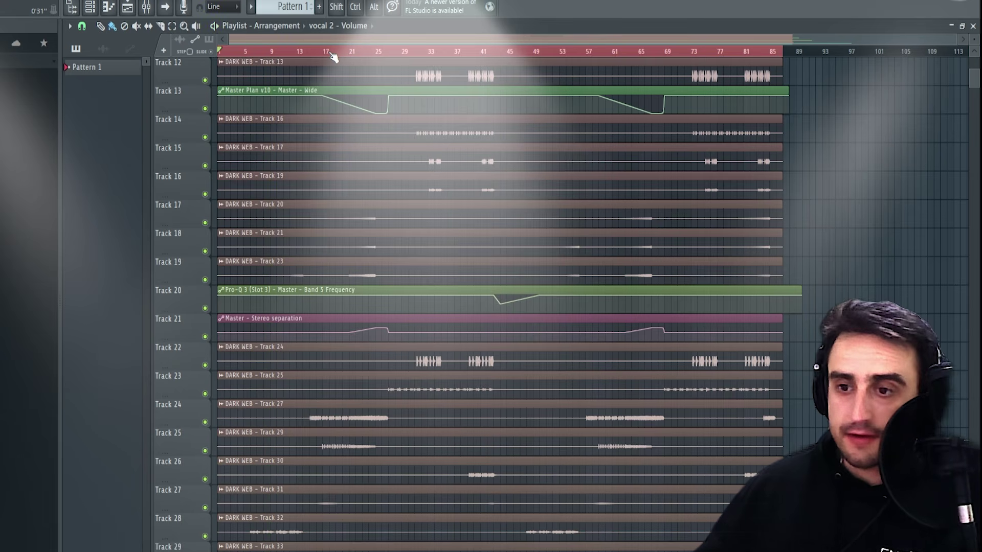
Review the playlist automation clips from the volume clips up to the SSL Native Bus Compressor Threshold clip, and play from around bar 16.
scroll(356, 168, "down", 6)
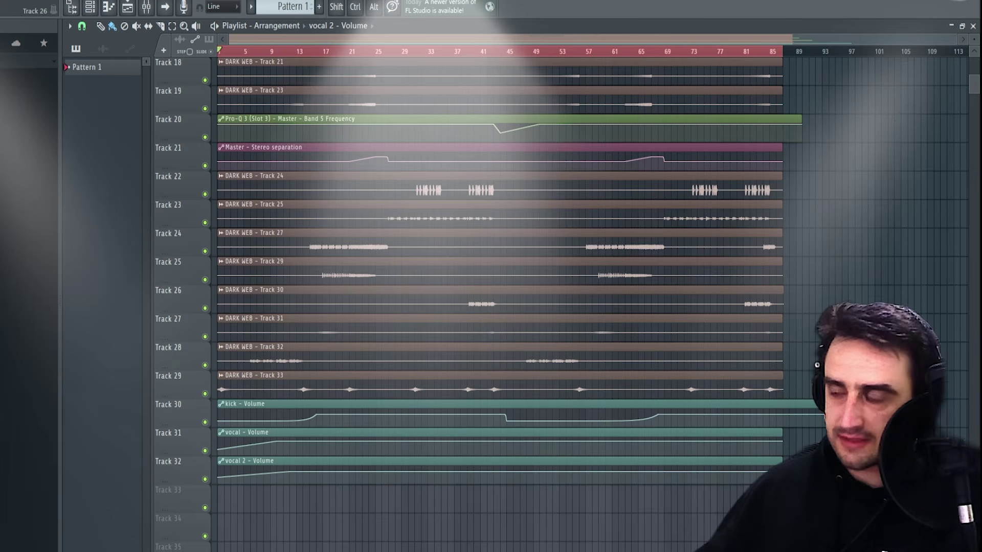
scroll(883, 550, "up", 6)
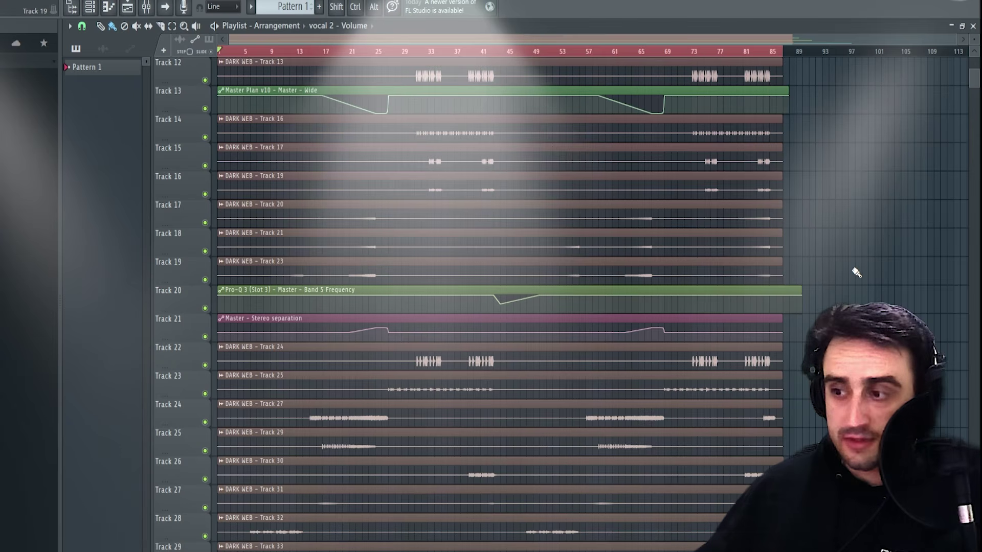
scroll(856, 272, "up", 4)
scroll(871, 258, "up", 3)
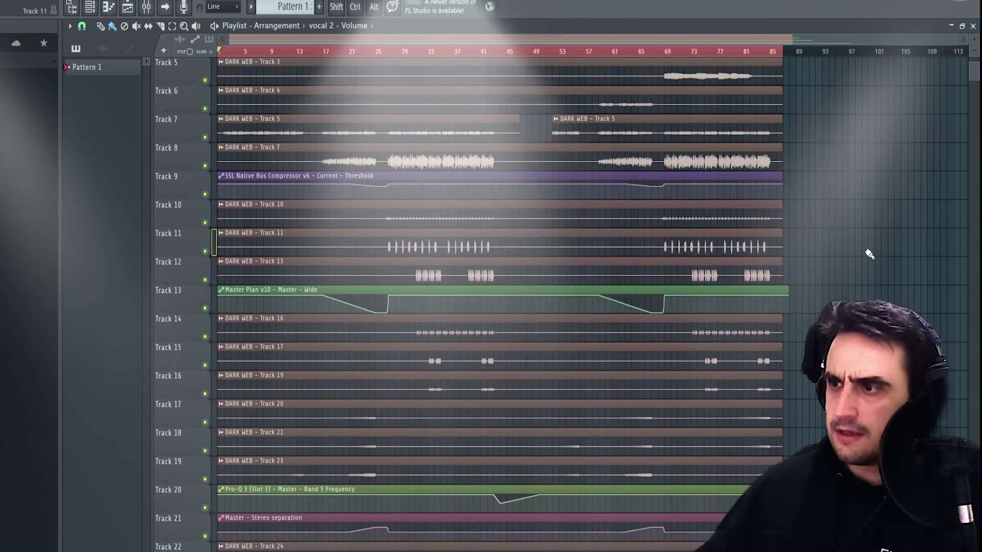
scroll(352, 183, "up", 1)
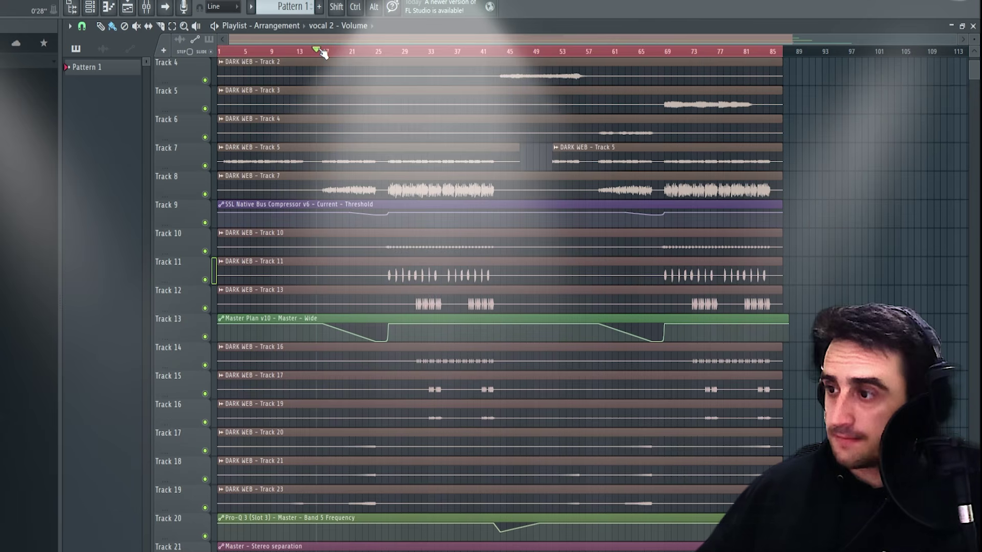
key("space")
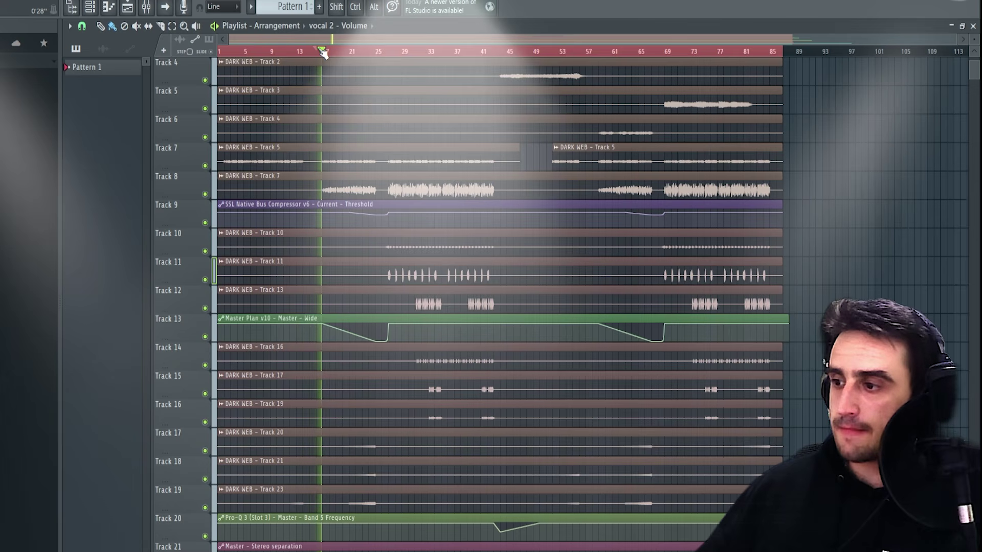